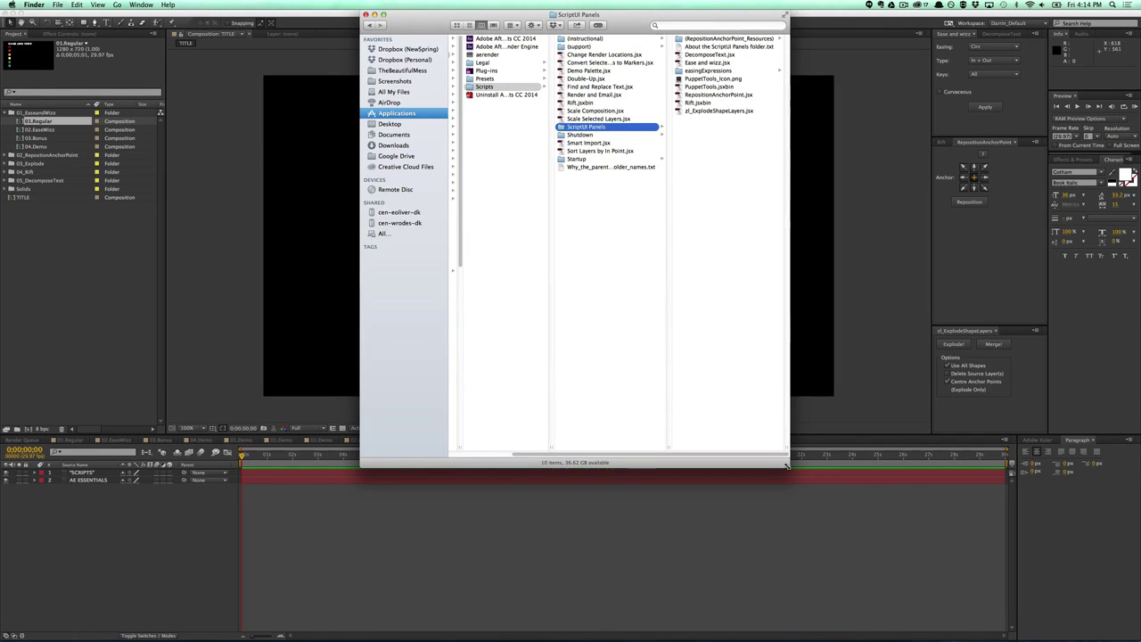
# Enlarge the Finder window and list the scripts in After Effects CC 2014's Scripts > ScriptUI Panels folder.
pyautogui.moveTo(788, 465); pyautogui.dragTo(959, 505)
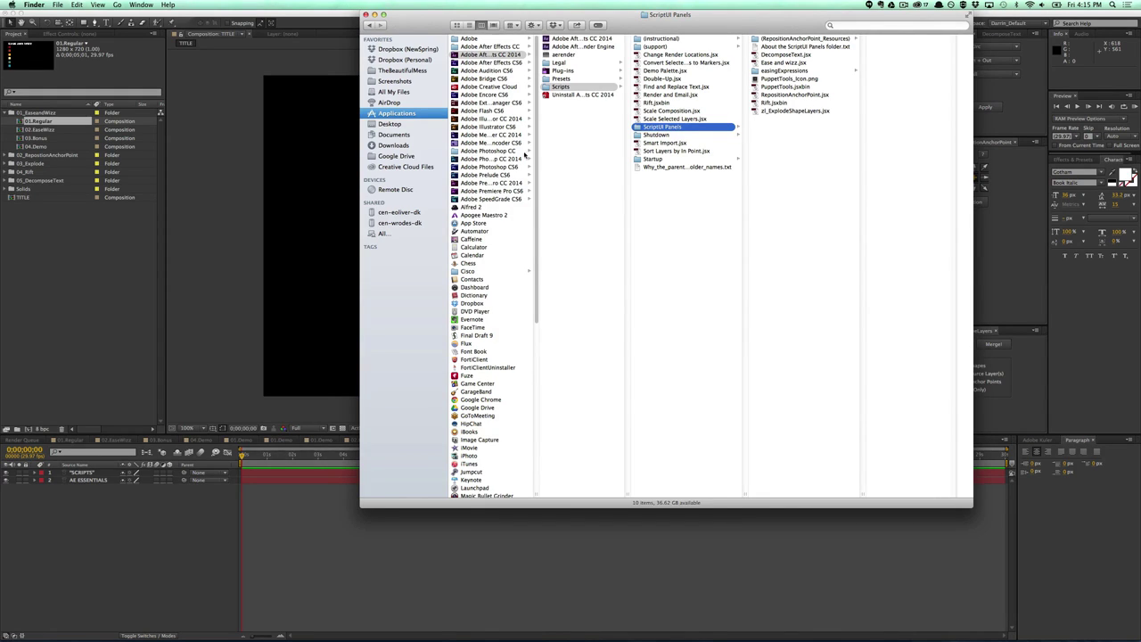
pyautogui.moveTo(538, 491); pyautogui.dragTo(578, 491)
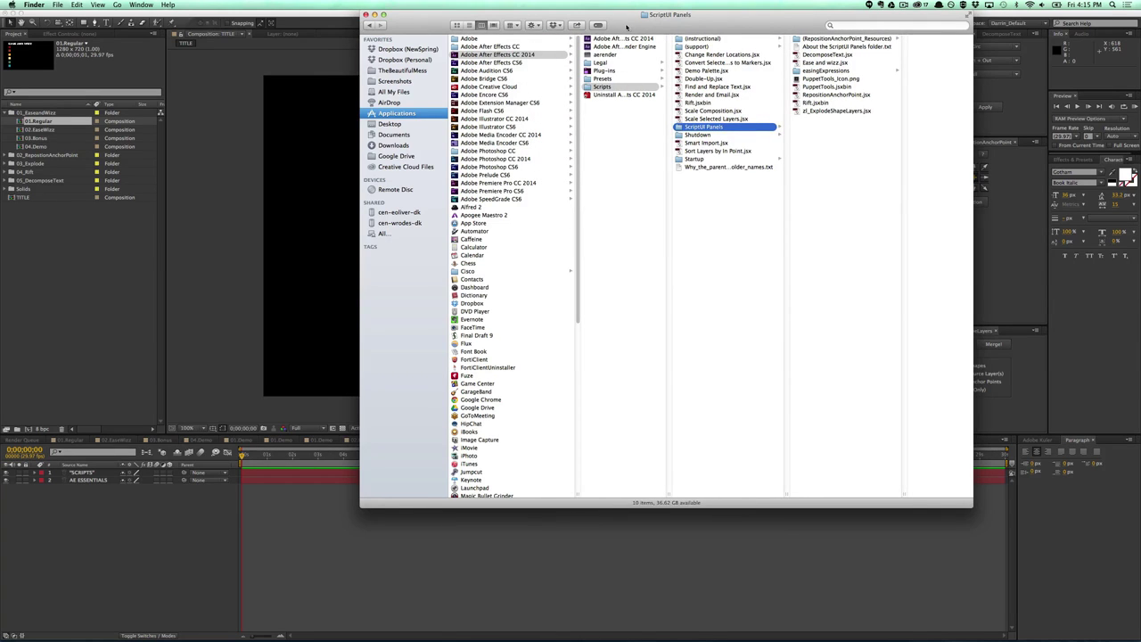
pyautogui.moveTo(627, 27); pyautogui.dragTo(593, 27)
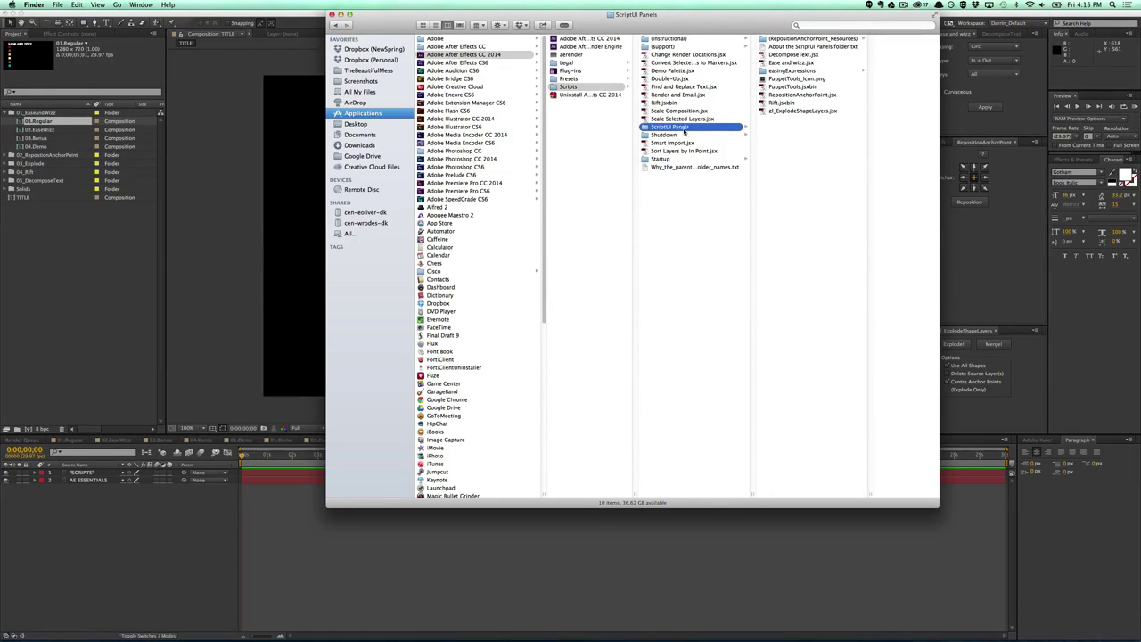
pyautogui.click(697, 223)
pyautogui.click(691, 129)
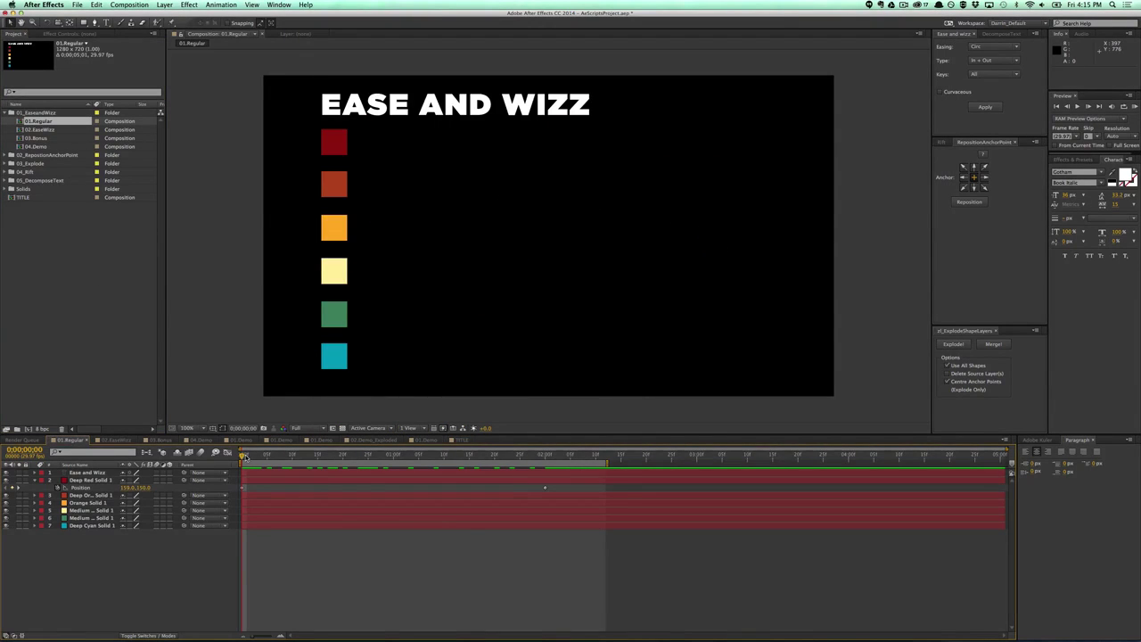
# Scrub and RAM-preview the squares sliding right in 01.Regular, then switch to the 02.EaseWizz comp.
pyautogui.moveTo(244, 455); pyautogui.dragTo(243, 544)
pyautogui.press('space')
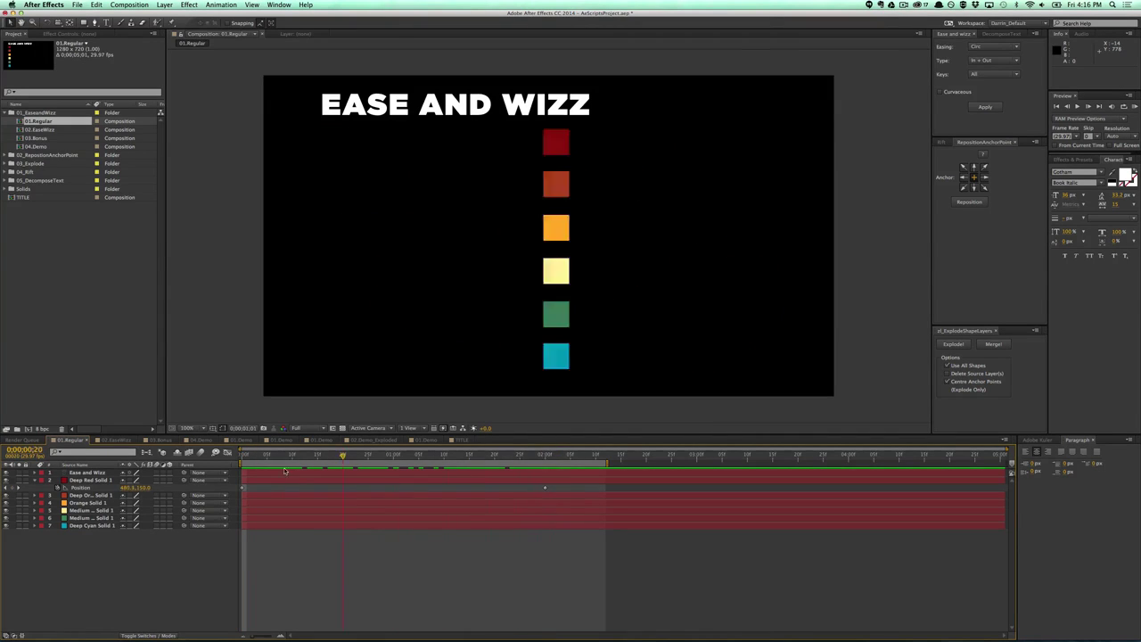
pyautogui.press('space')
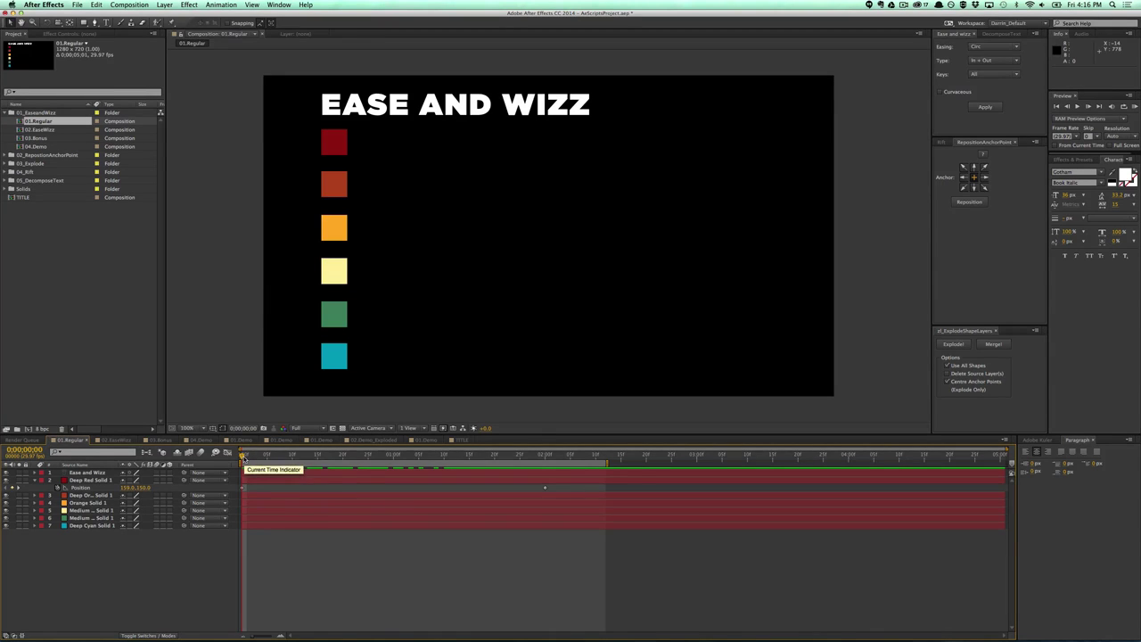
pyautogui.moveTo(242, 455); pyautogui.dragTo(538, 532)
pyautogui.press('KP_0')
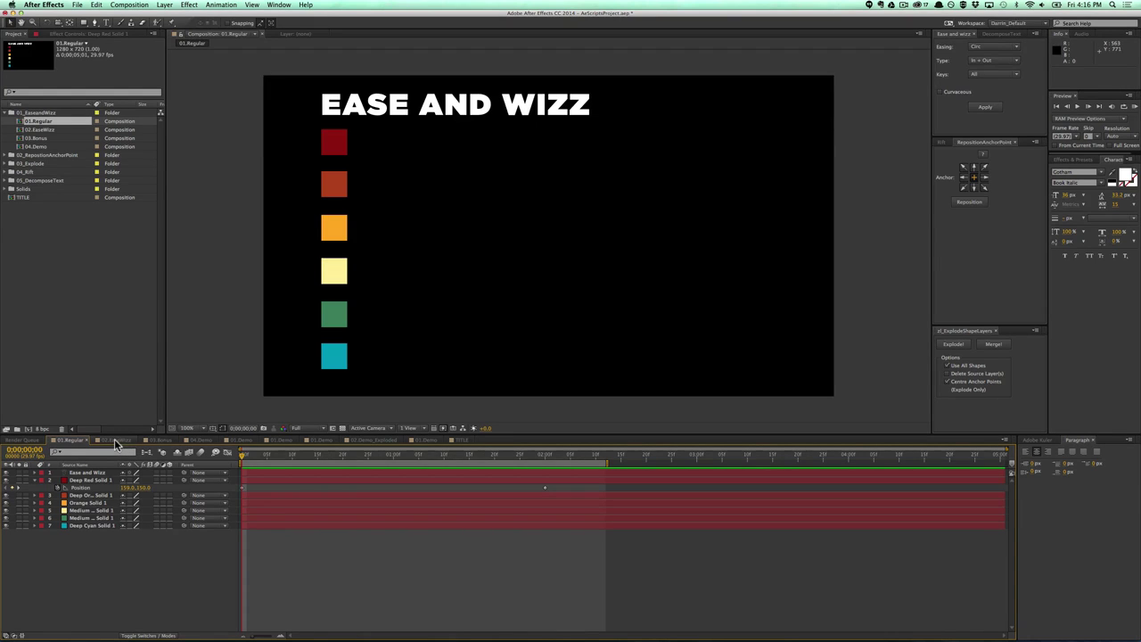
pyautogui.click(121, 443)
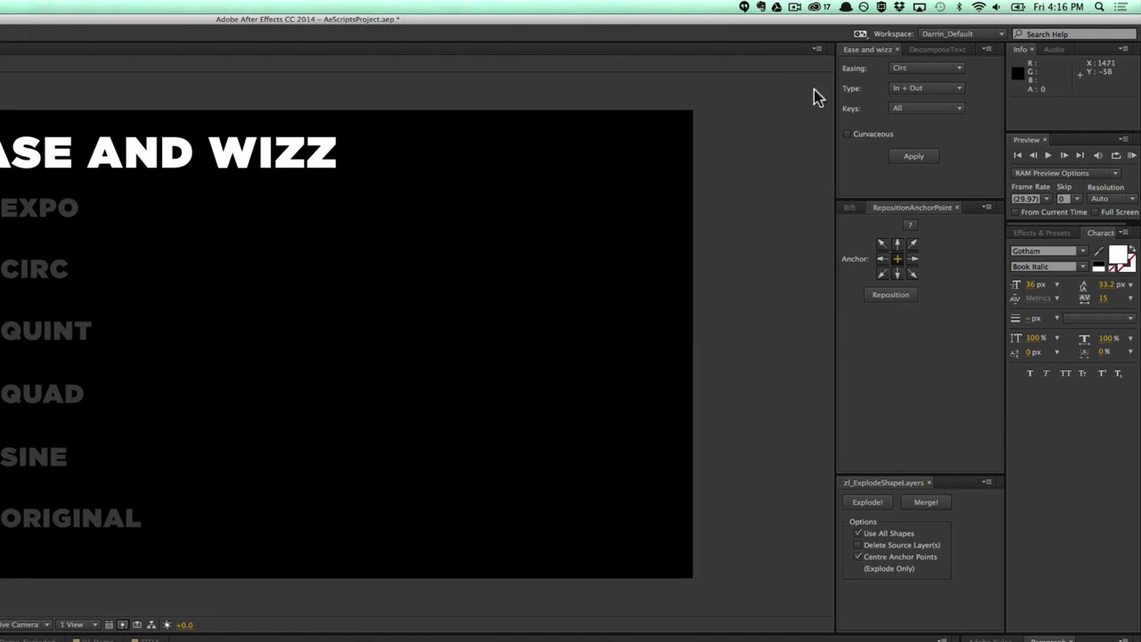
# Set the Ease and Wizz easing type to Expo and RAM-preview the labelled squares.
pyautogui.click(918, 71)
pyautogui.click(918, 81)
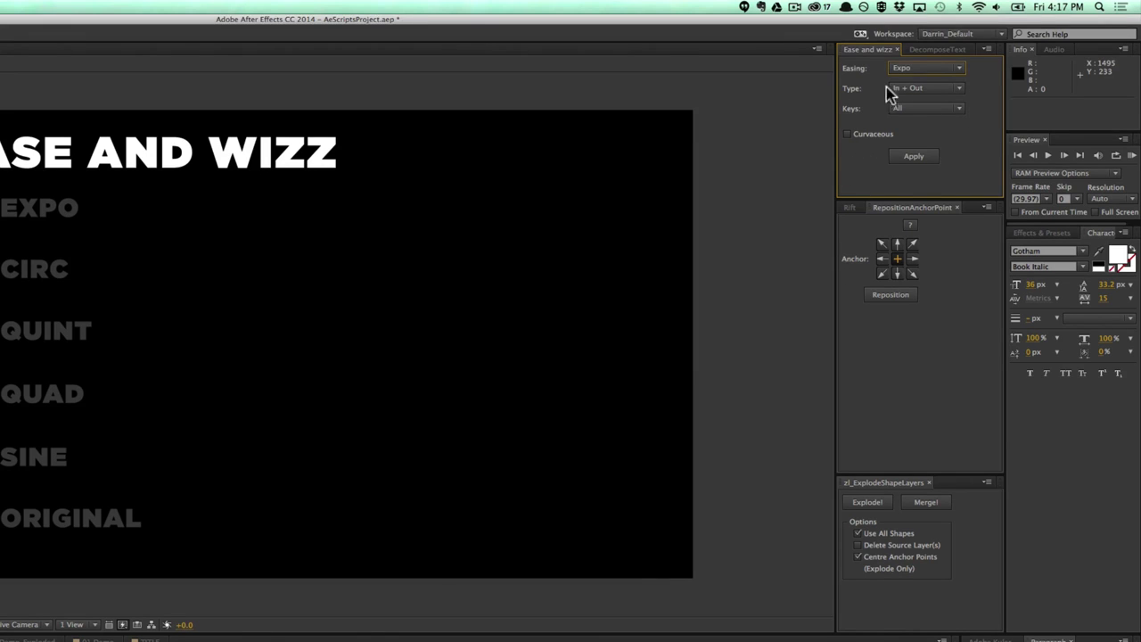
pyautogui.click(915, 70)
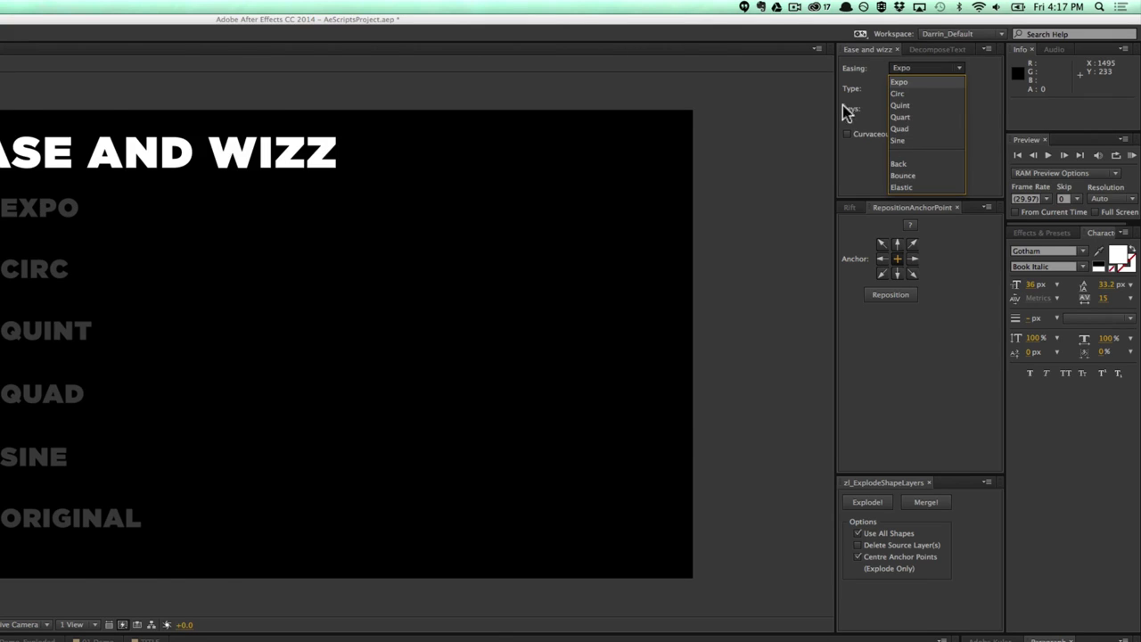
pyautogui.press('0')
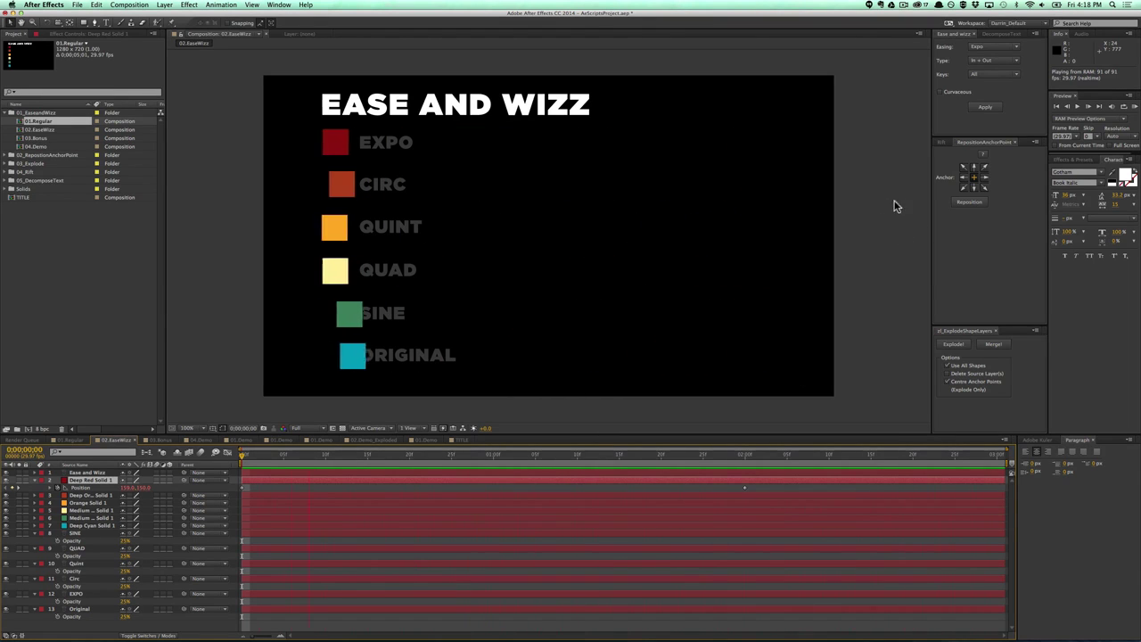
# Stop the preview and scrub 02.EaseWizz to 1:25 to compare the squares' end positions.
pyautogui.press('space')
pyautogui.moveTo(243, 455); pyautogui.dragTo(704, 464)
pyautogui.click(866, 369)
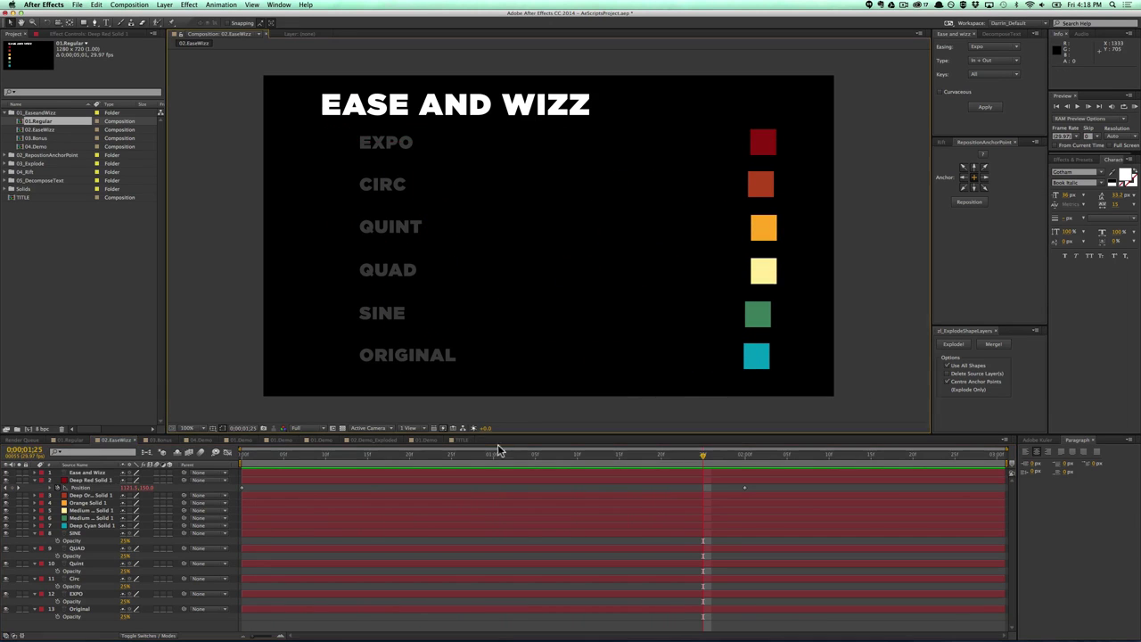
# Switch to the 03.Bonus comp, keep Expo easing, and preview the BACK, BOUNCE and ELASTIC motions.
pyautogui.click(158, 441)
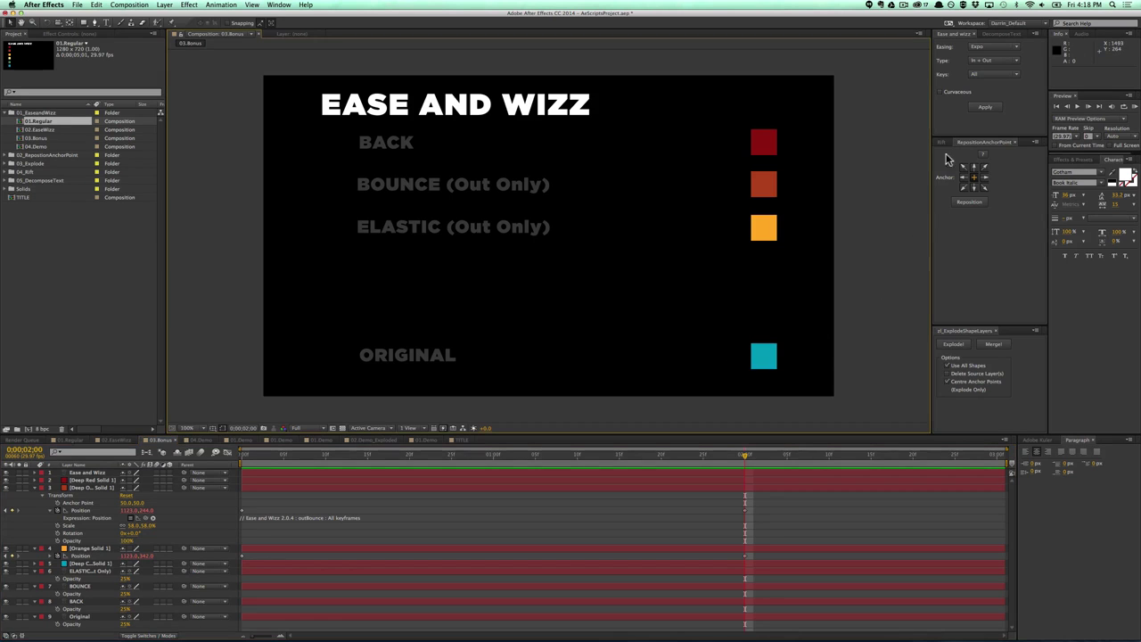
pyautogui.click(990, 47)
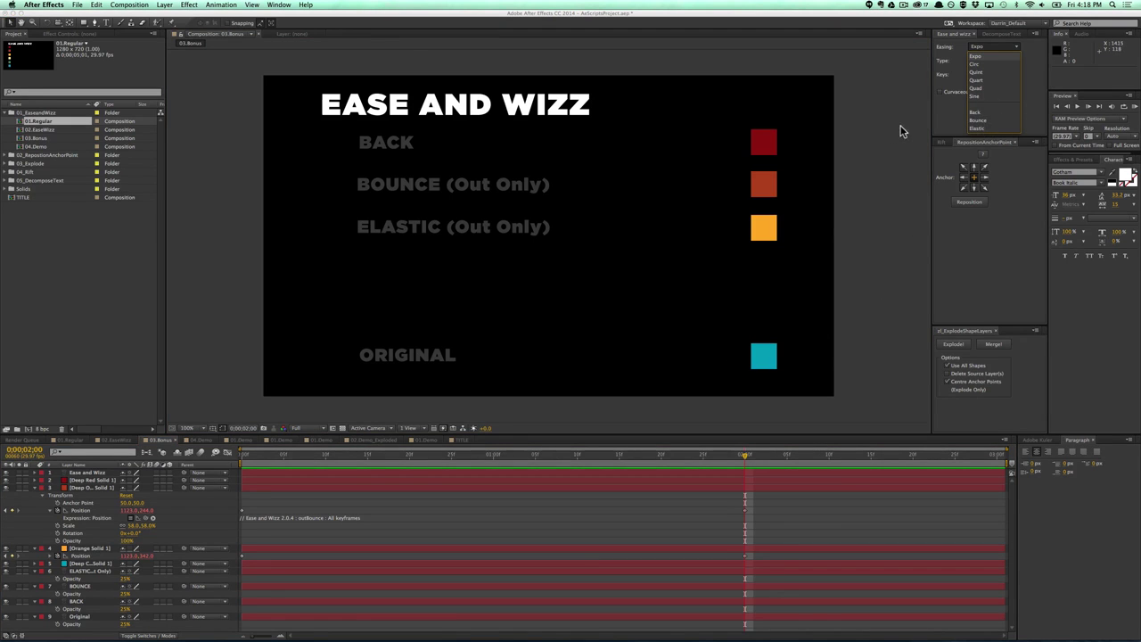
pyautogui.click(878, 233)
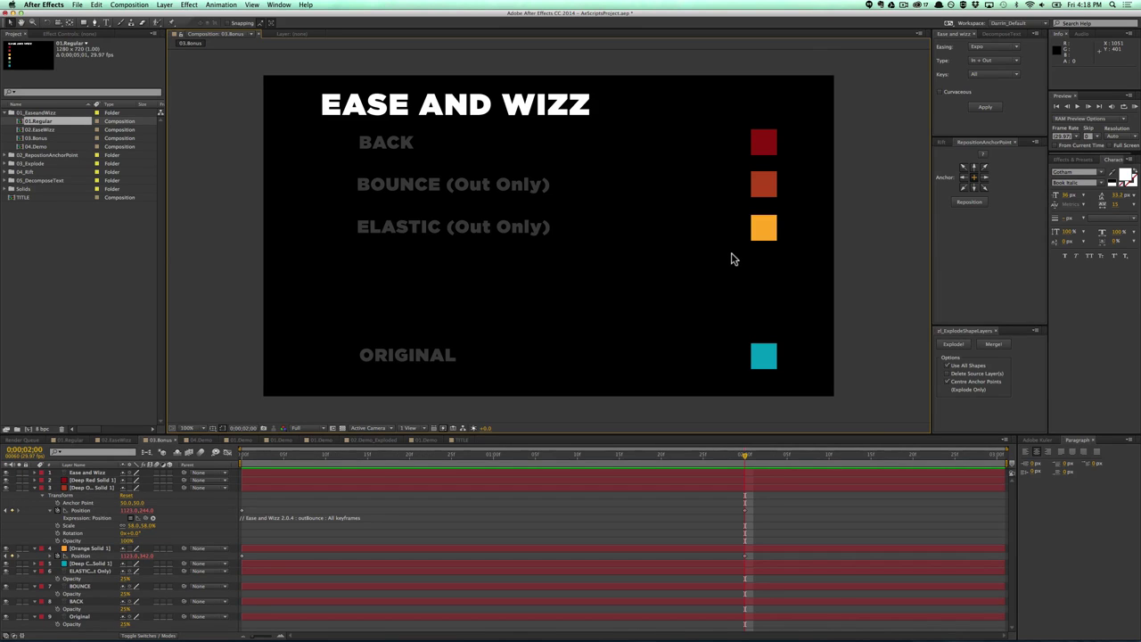
pyautogui.press('KP_0')
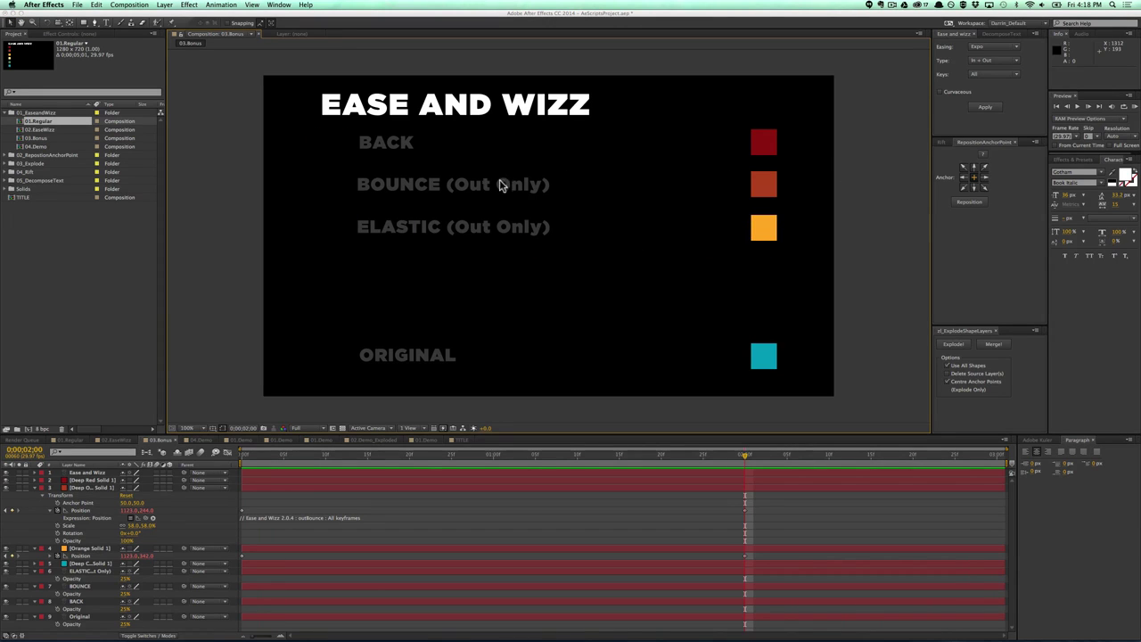
# Select the ELASTIC row's orange square and keep its easing Type at In + Out.
pyautogui.click(763, 229)
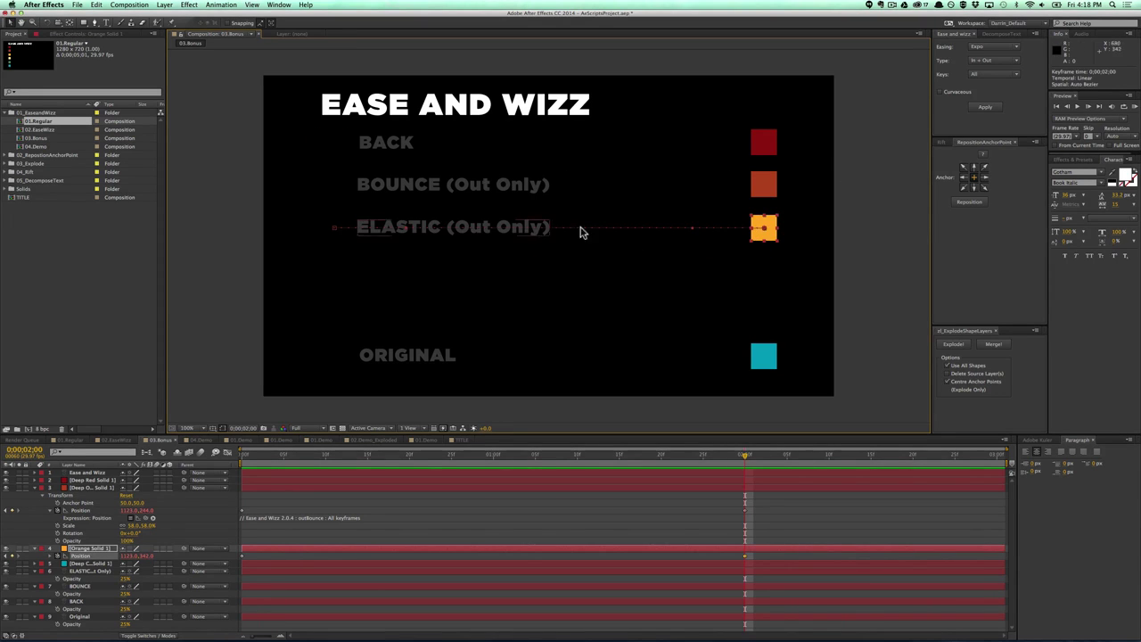
pyautogui.click(980, 61)
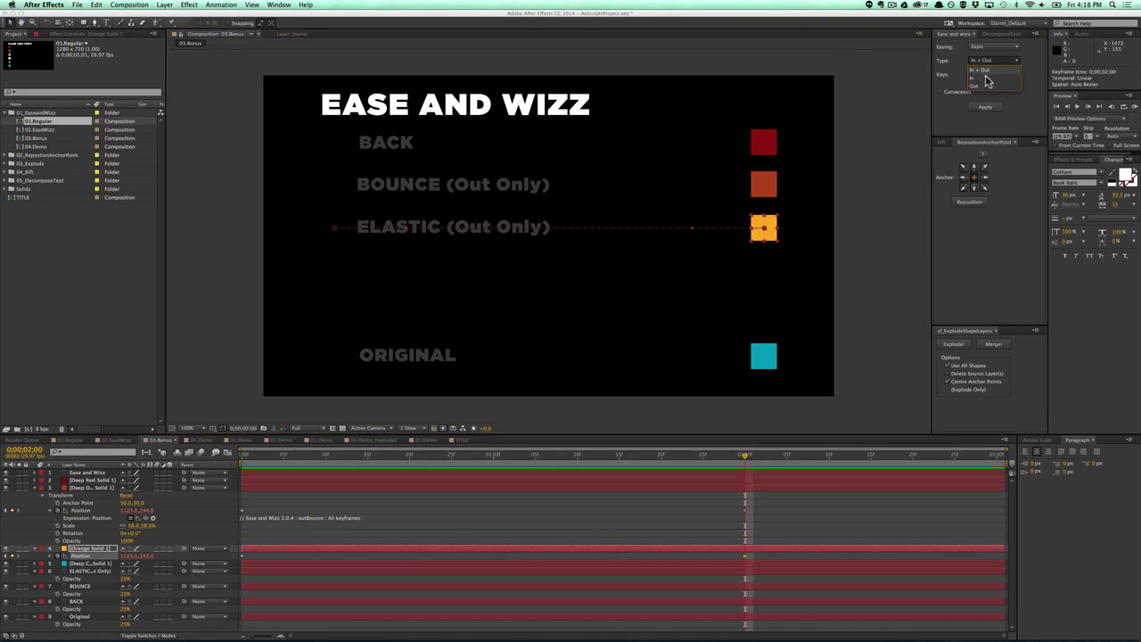
pyautogui.click(979, 70)
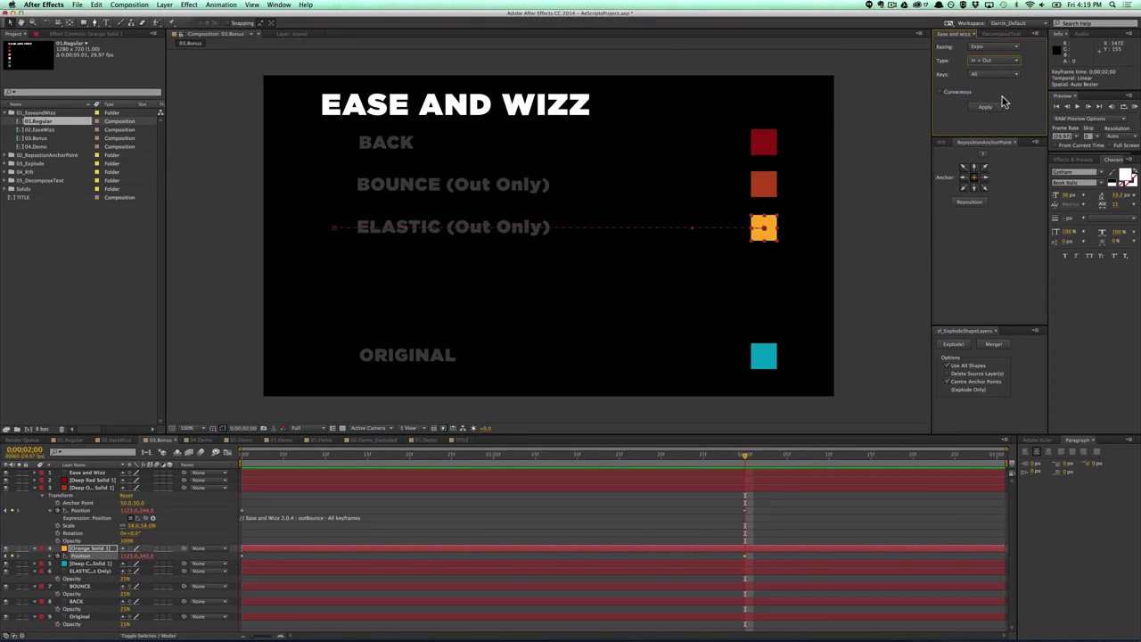
pyautogui.click(898, 295)
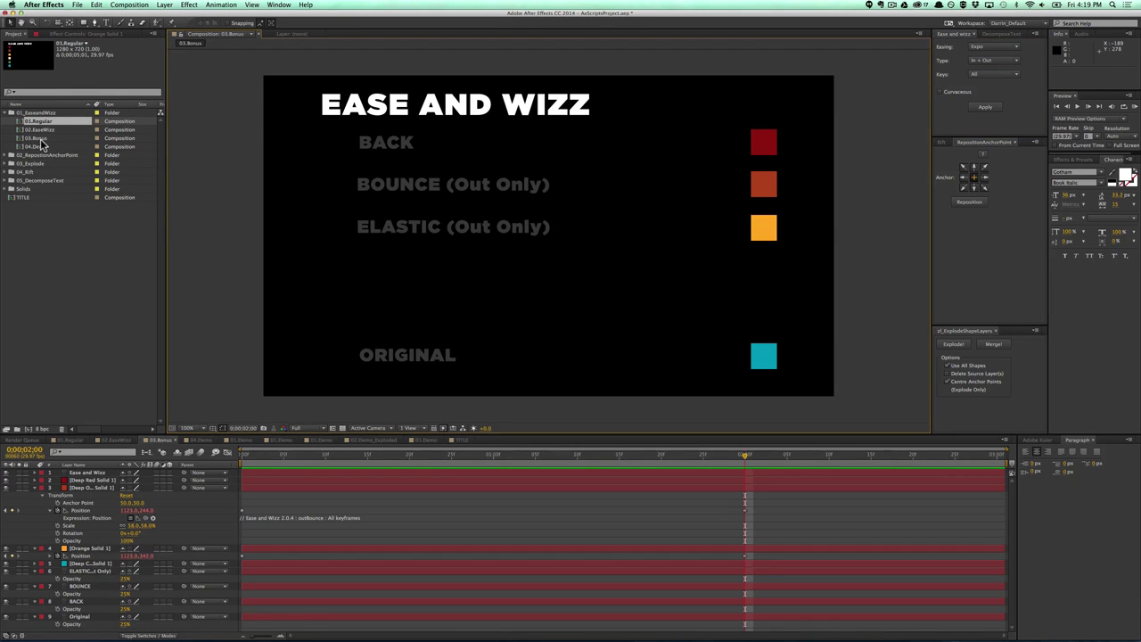
# Open 04.Demo and set starting Position and Rotation keyframes on Orange Solid 1.
pyautogui.doubleClick(37, 146)
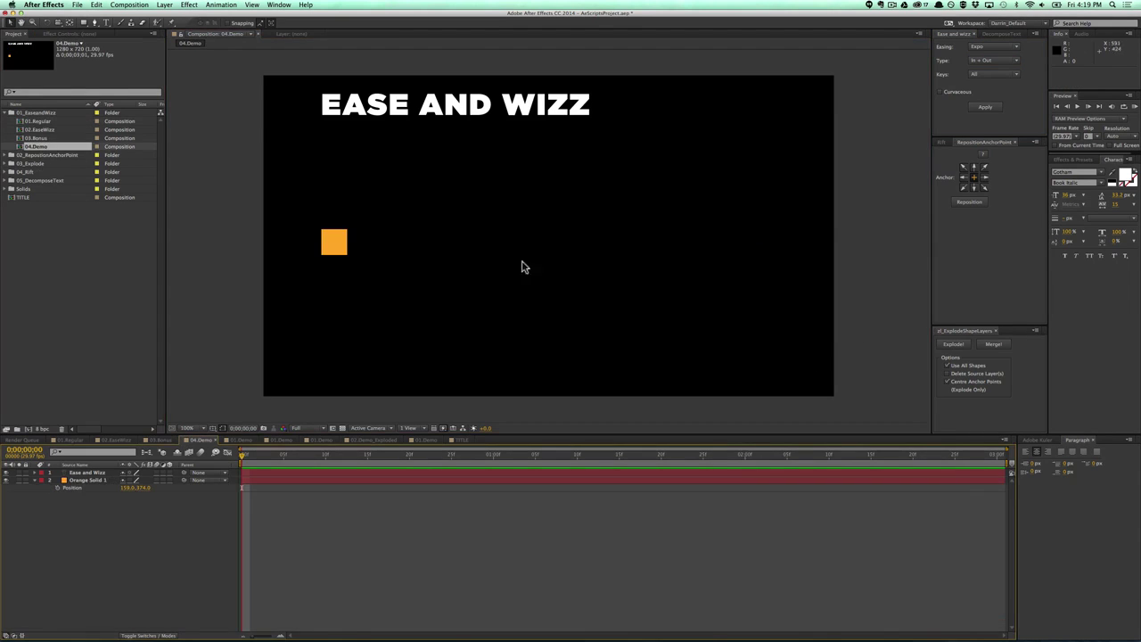
pyautogui.click(89, 479)
pyautogui.press('p')
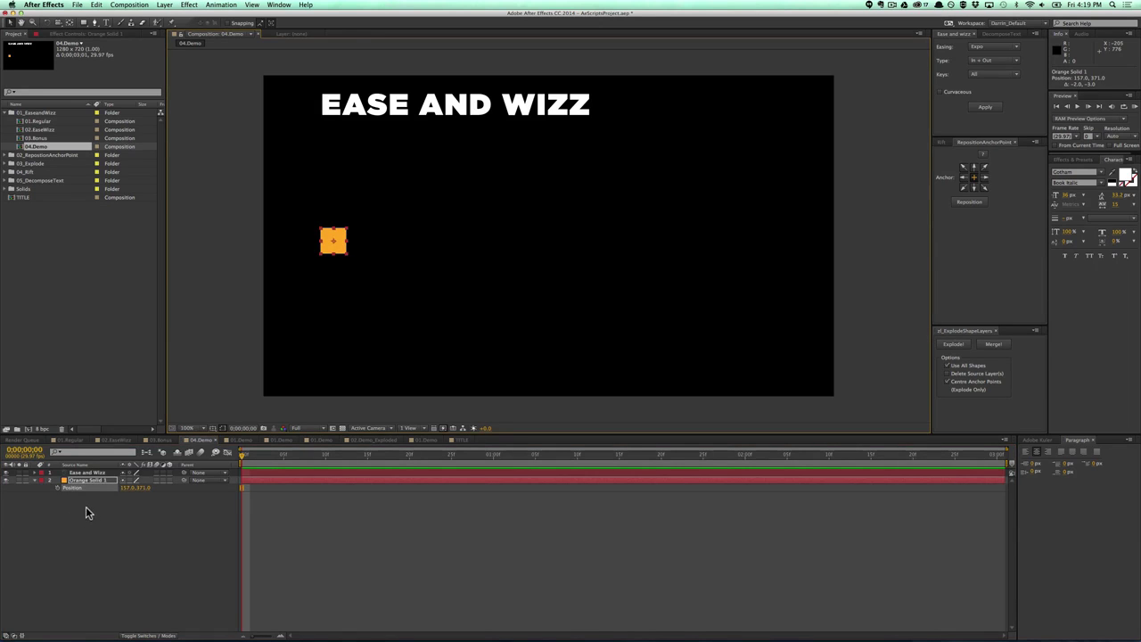
pyautogui.hotkey('shift', 'r')
pyautogui.click(57, 487)
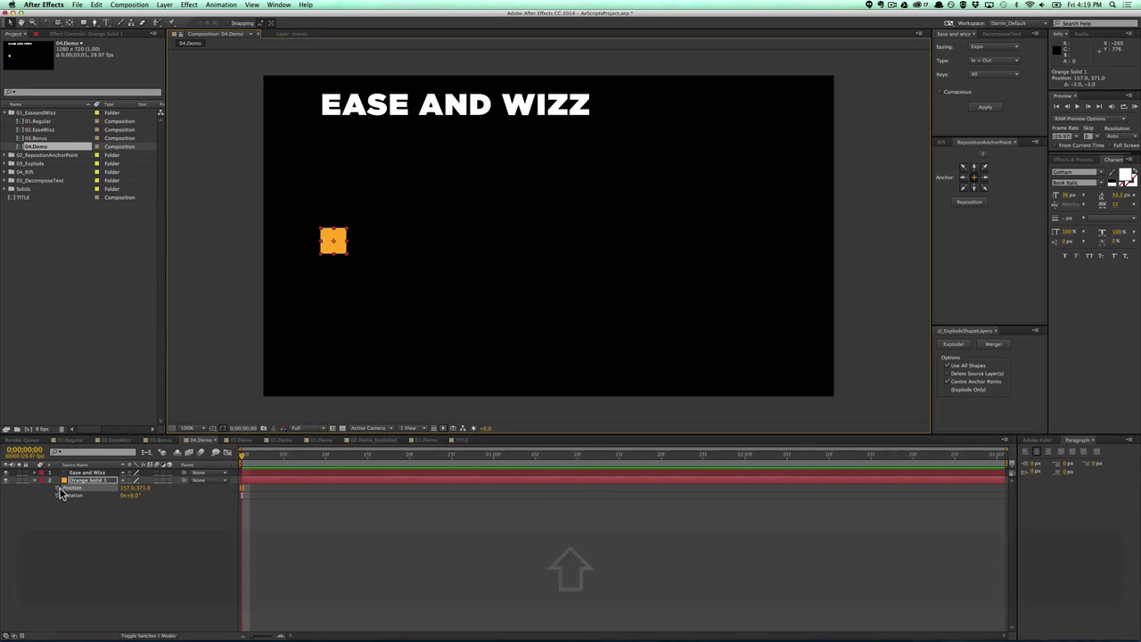
pyautogui.click(58, 496)
pyautogui.click(90, 544)
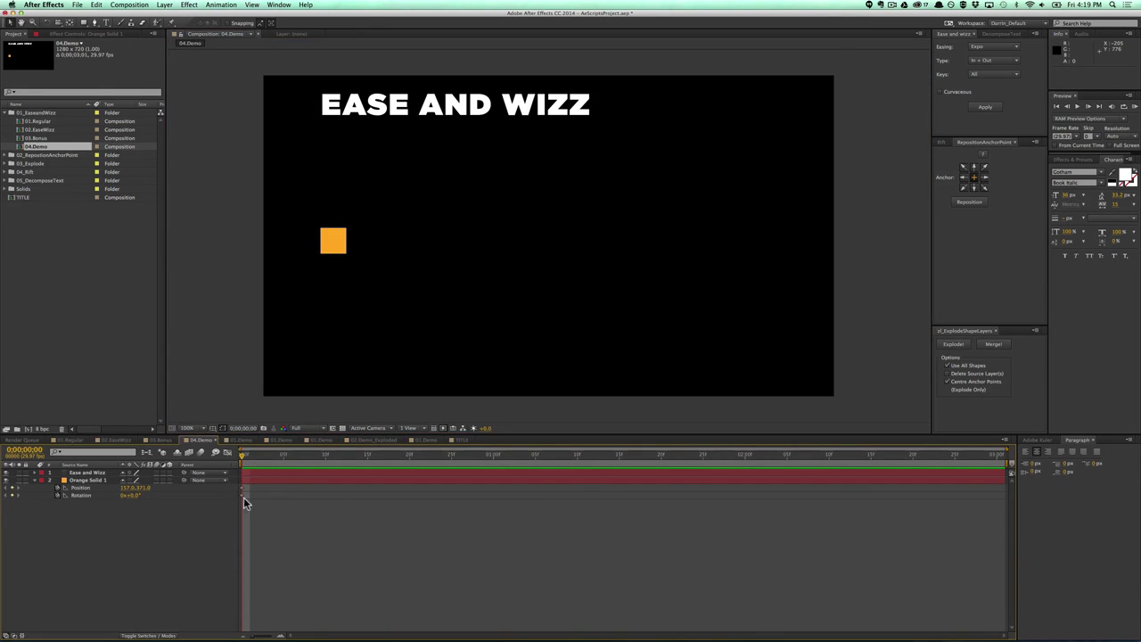
# At 1:20, move the square to the right side and set Rotation to 180, then preview.
pyautogui.hotkey('shift', 'pagedown')
pyautogui.hotkey('shift', 'pagedown')
pyautogui.hotkey('shift', 'pagedown')
pyautogui.hotkey('shift', 'pagedown')
pyautogui.hotkey('shift', 'pagedown')
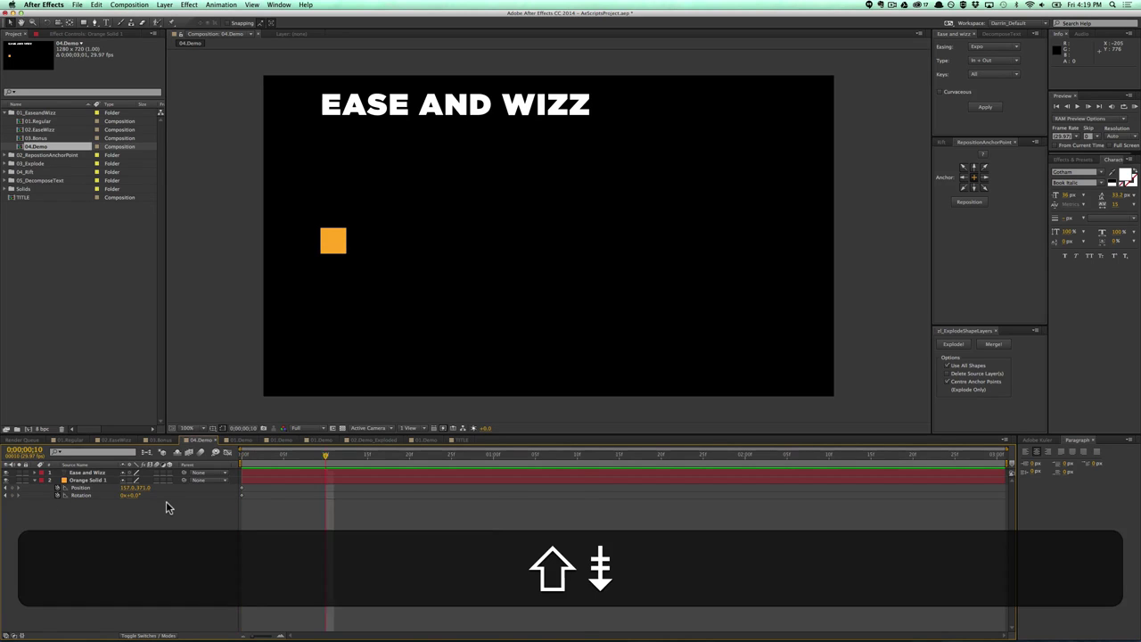
pyautogui.moveTo(344, 252); pyautogui.dragTo(774, 300)
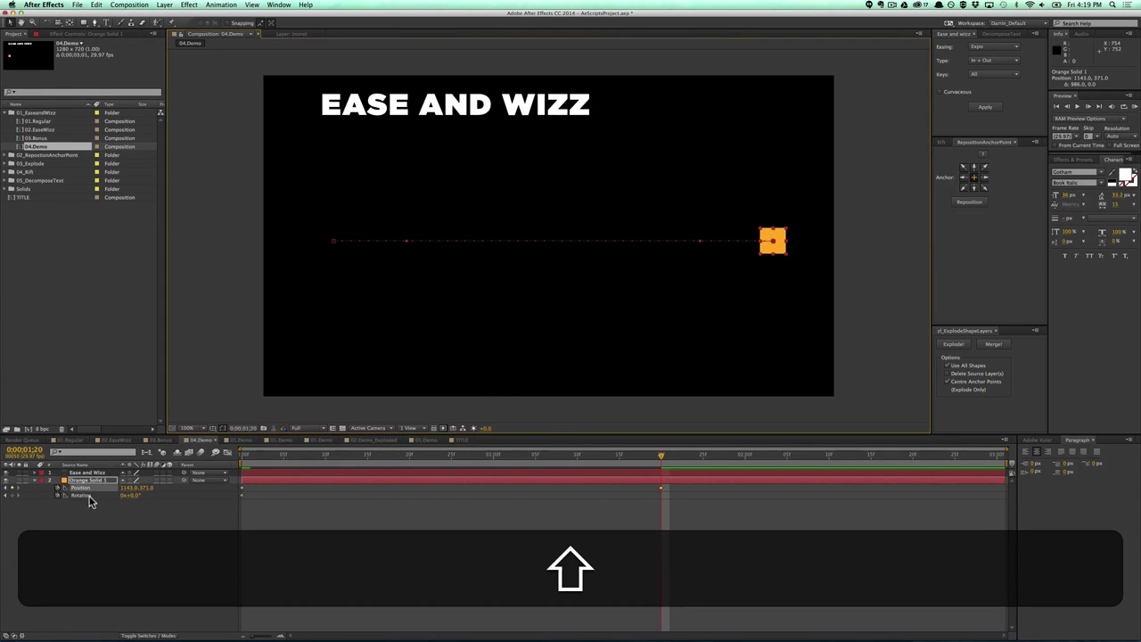
pyautogui.click(130, 498)
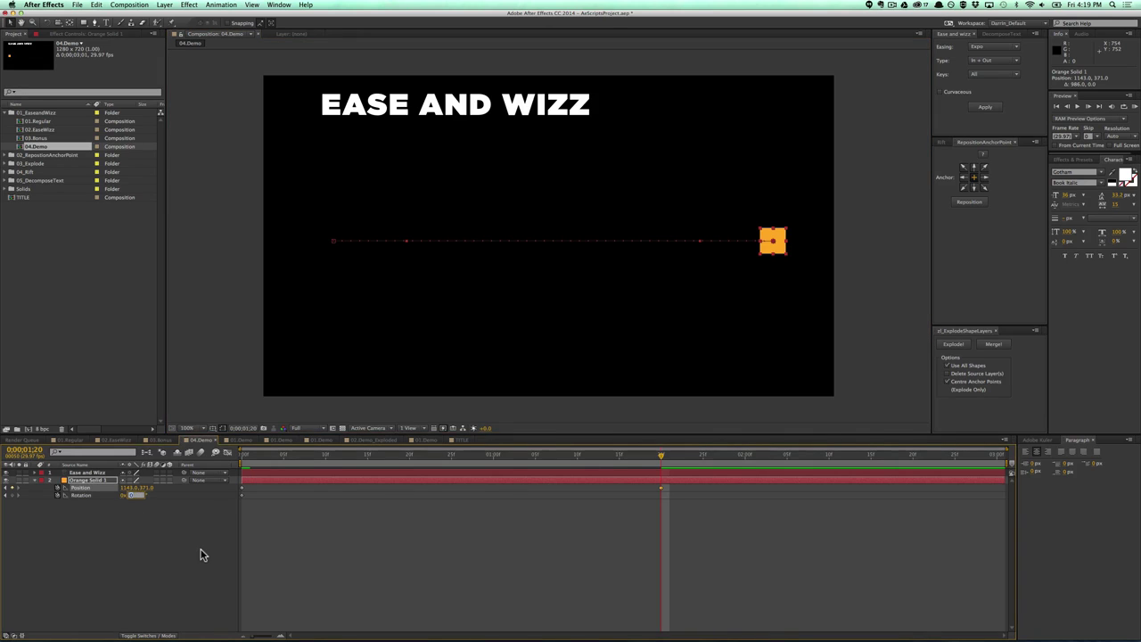
pyautogui.write('180')
pyautogui.press('Return')
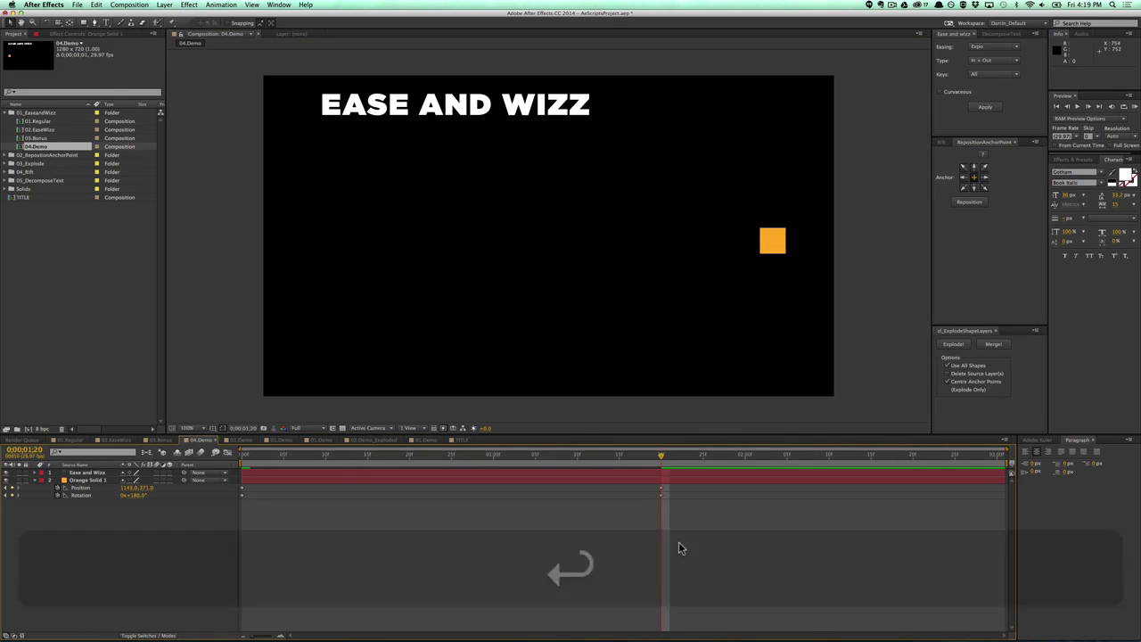
pyautogui.press('KP_0')
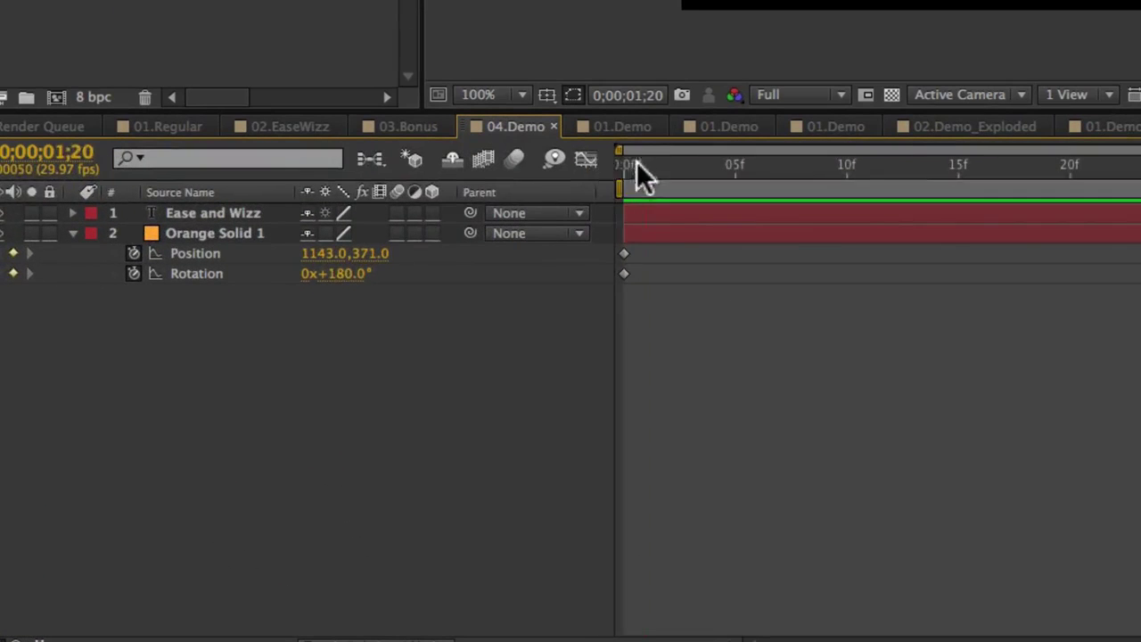
# Apply an Expo In + Out ease to the square's Position and Rotation keyframes.
pyautogui.click(248, 457)
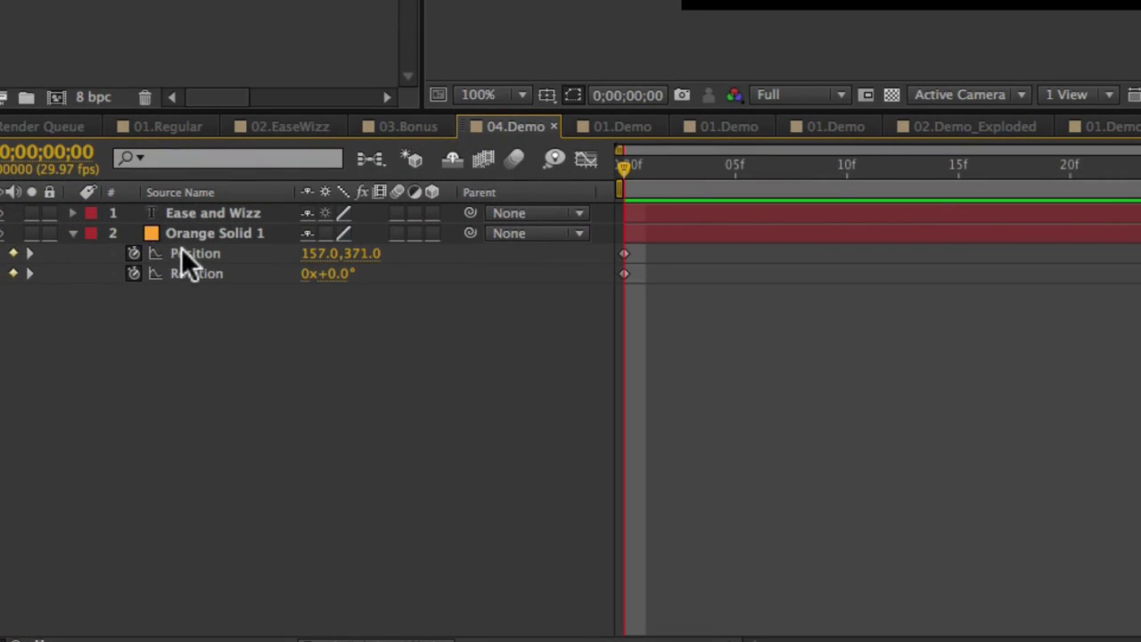
pyautogui.click(216, 239)
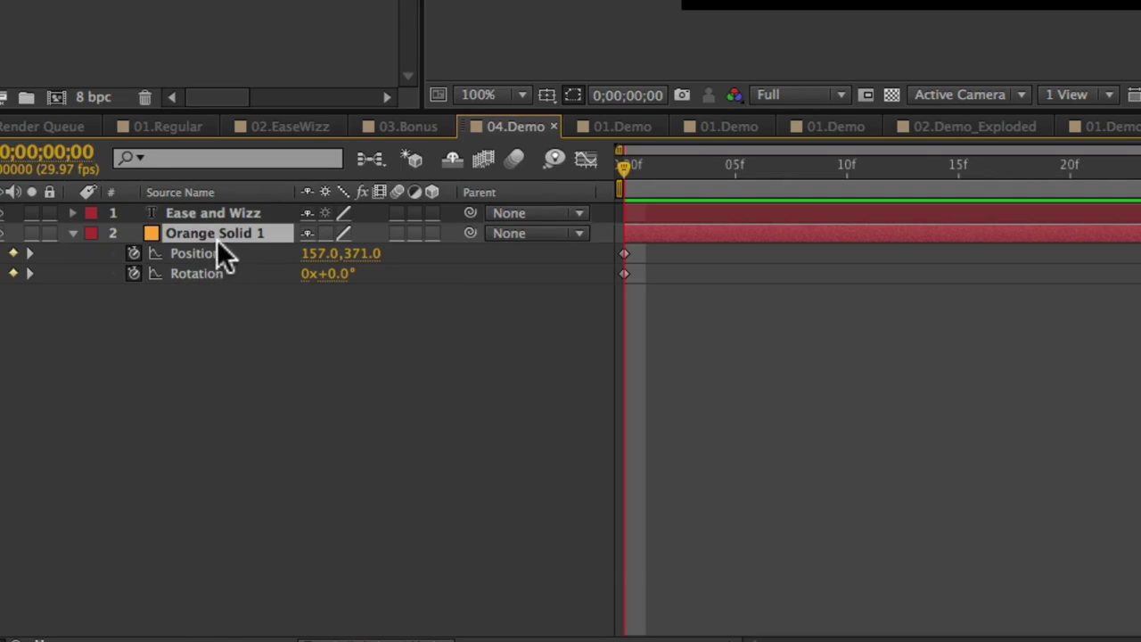
pyautogui.click(198, 255)
pyautogui.keyDown('shift'); pyautogui.click(205, 275); pyautogui.keyUp('shift')
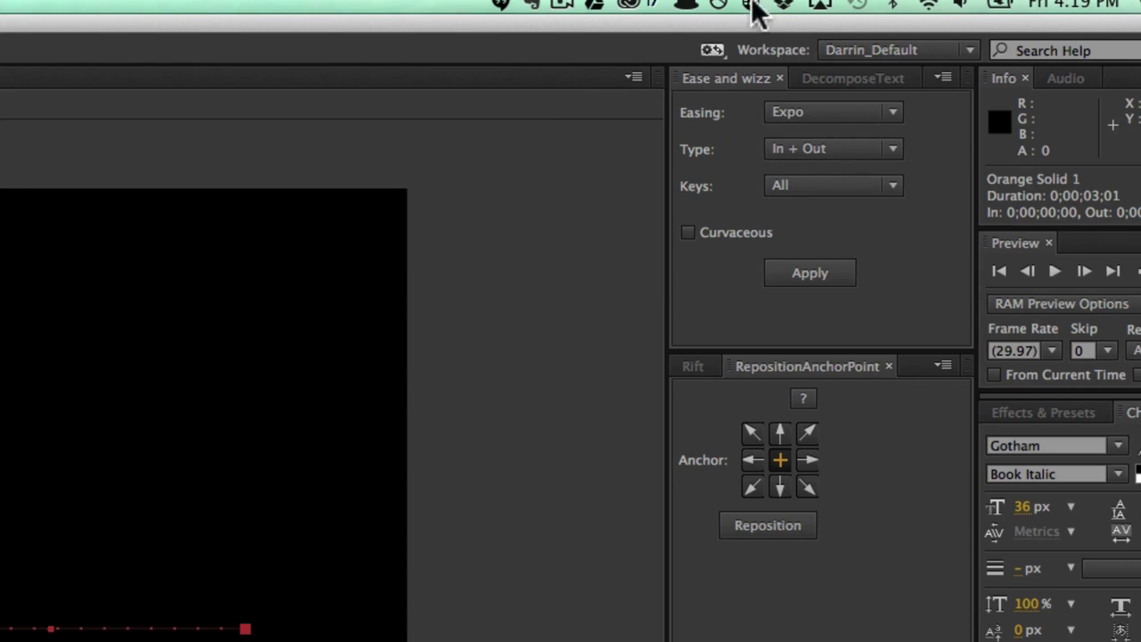
pyautogui.click(894, 125)
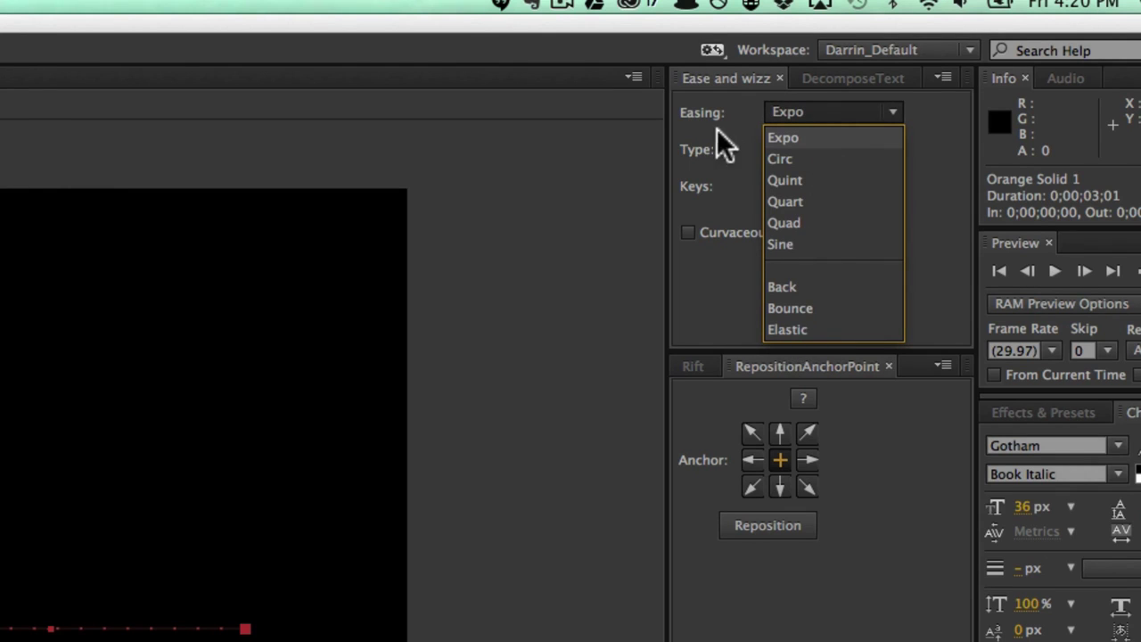
pyautogui.click(727, 289)
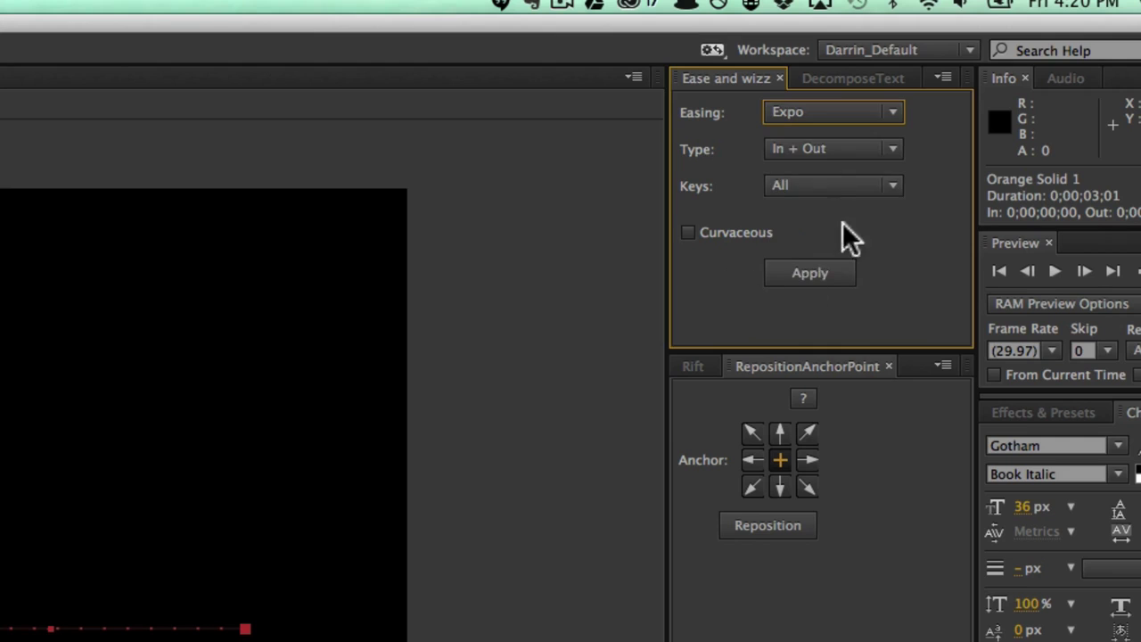
pyautogui.click(813, 275)
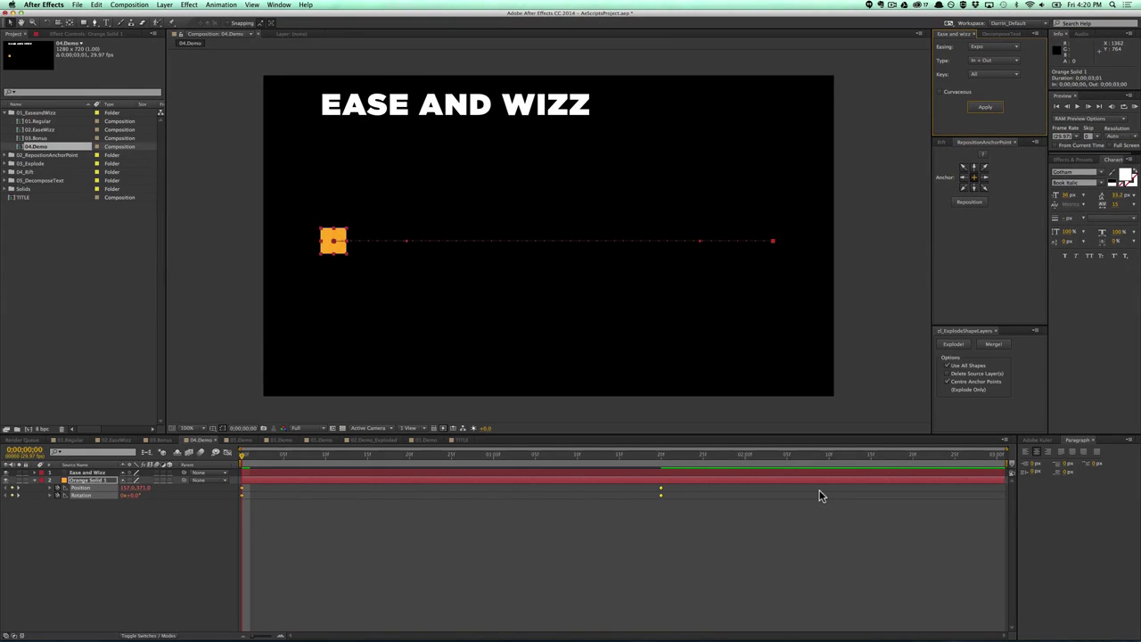
# Preview the Expo-eased slide and spin twice, then reselect Orange Solid 1.
pyautogui.press('KP_0')
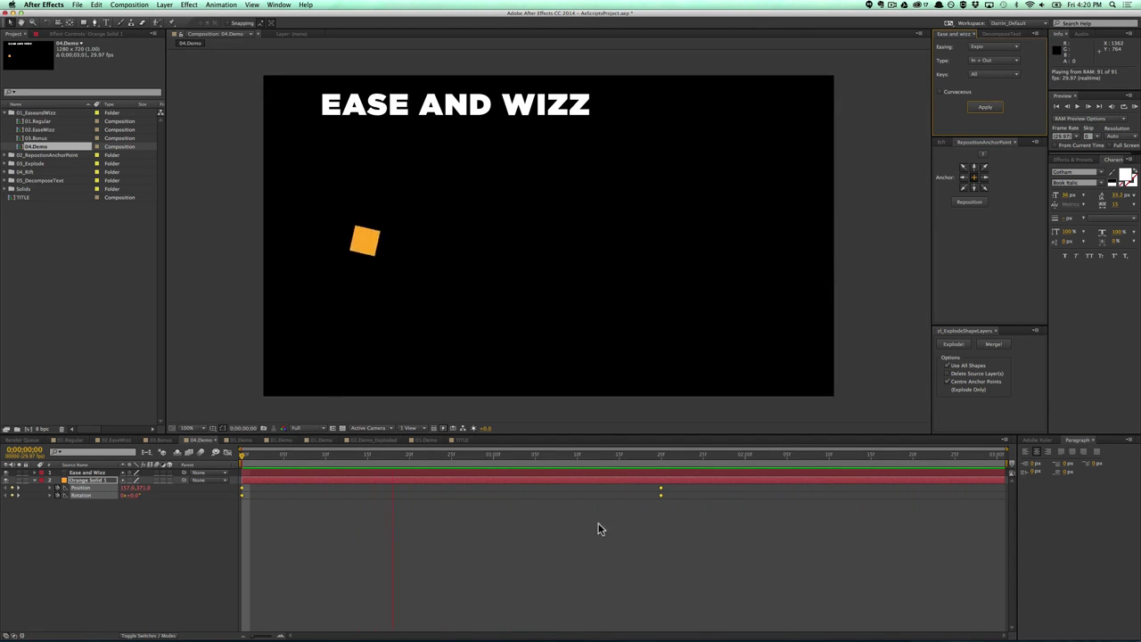
pyautogui.click(635, 547)
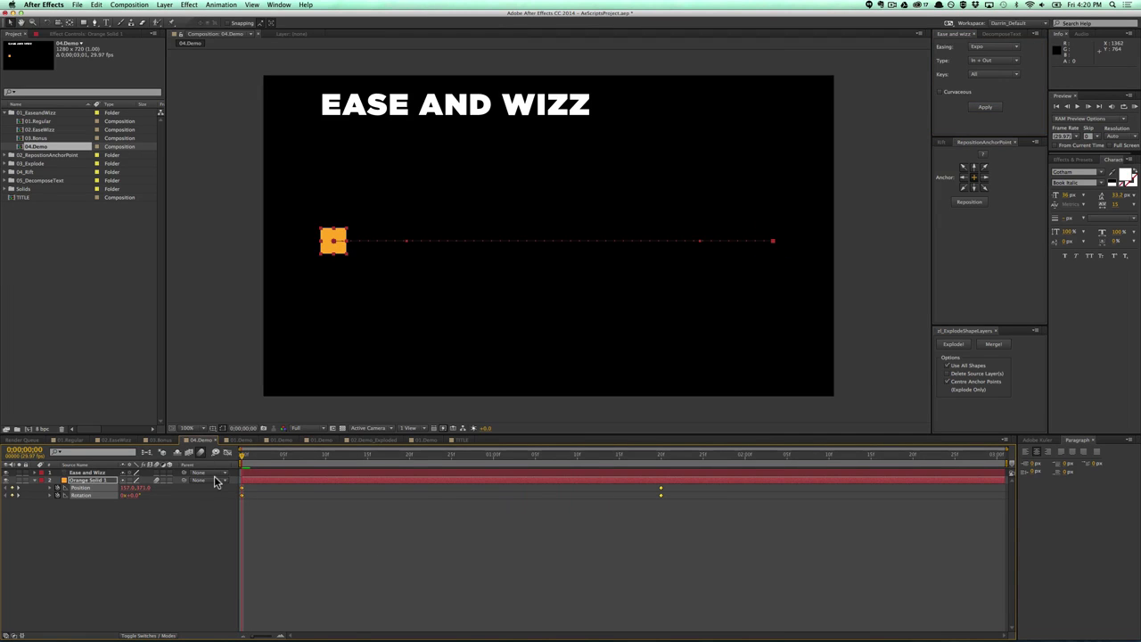
pyautogui.press('KP_0')
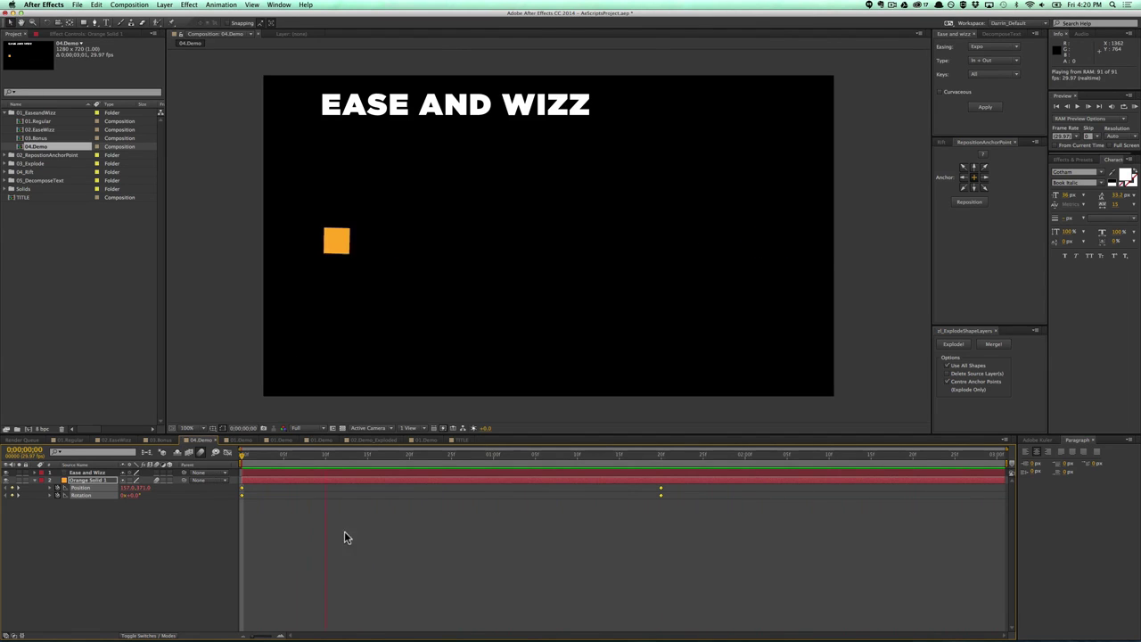
pyautogui.click(255, 542)
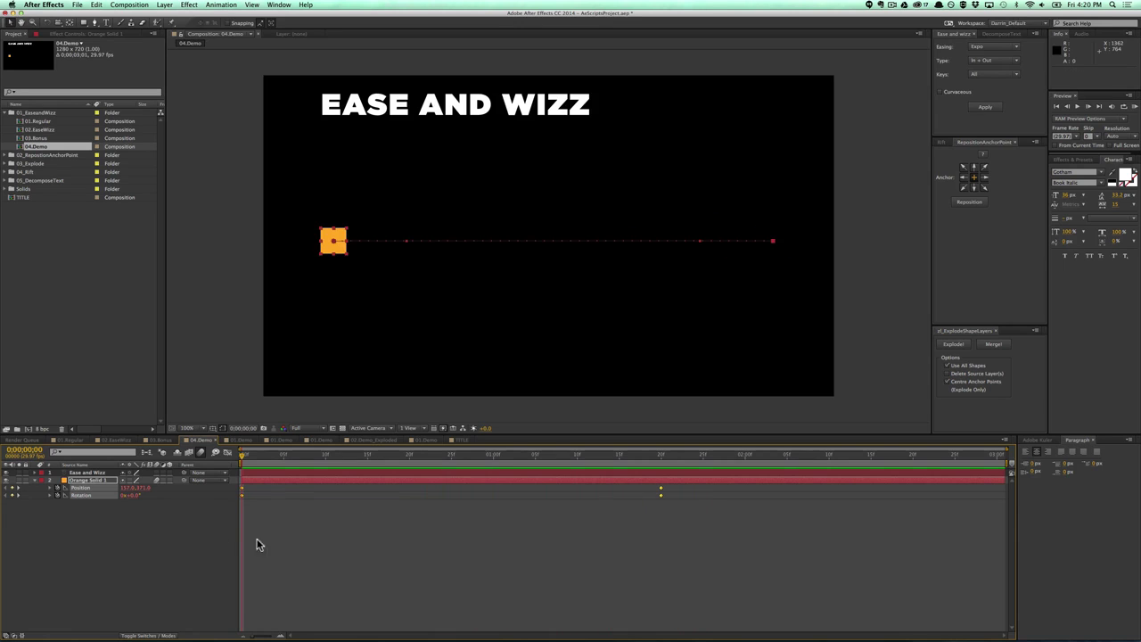
pyautogui.press('0')
pyautogui.click(88, 483)
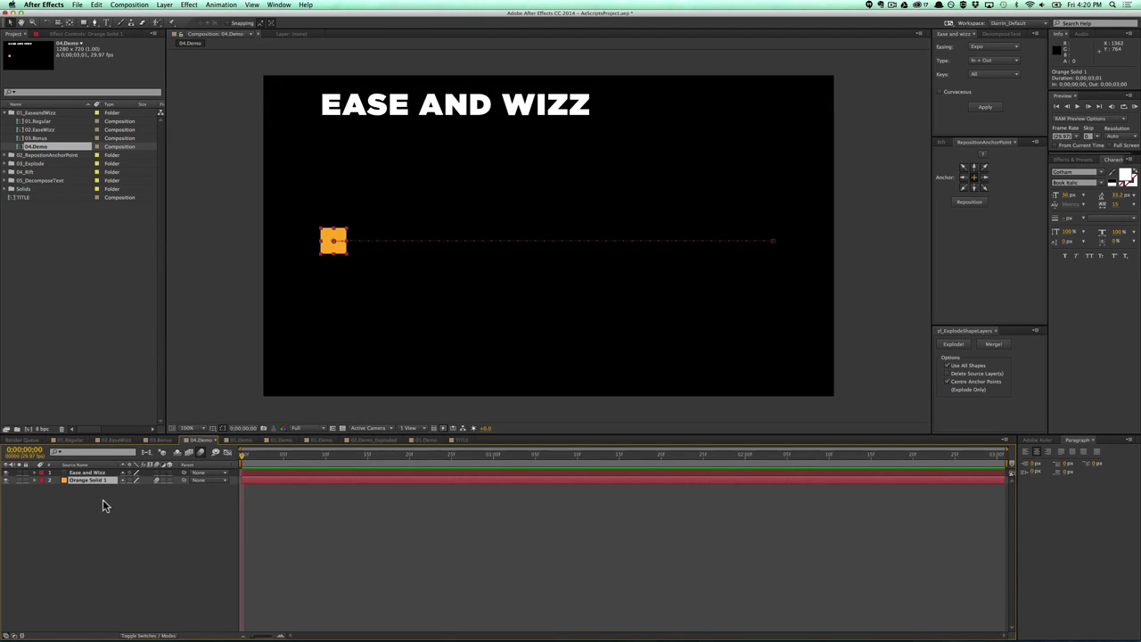
# Apply an Elastic ease to the square's Position and Rotation keyframes and preview it.
pyautogui.press('u')
pyautogui.click(80, 488)
pyautogui.keyDown('shift'); pyautogui.click(83, 494); pyautogui.keyUp('shift')
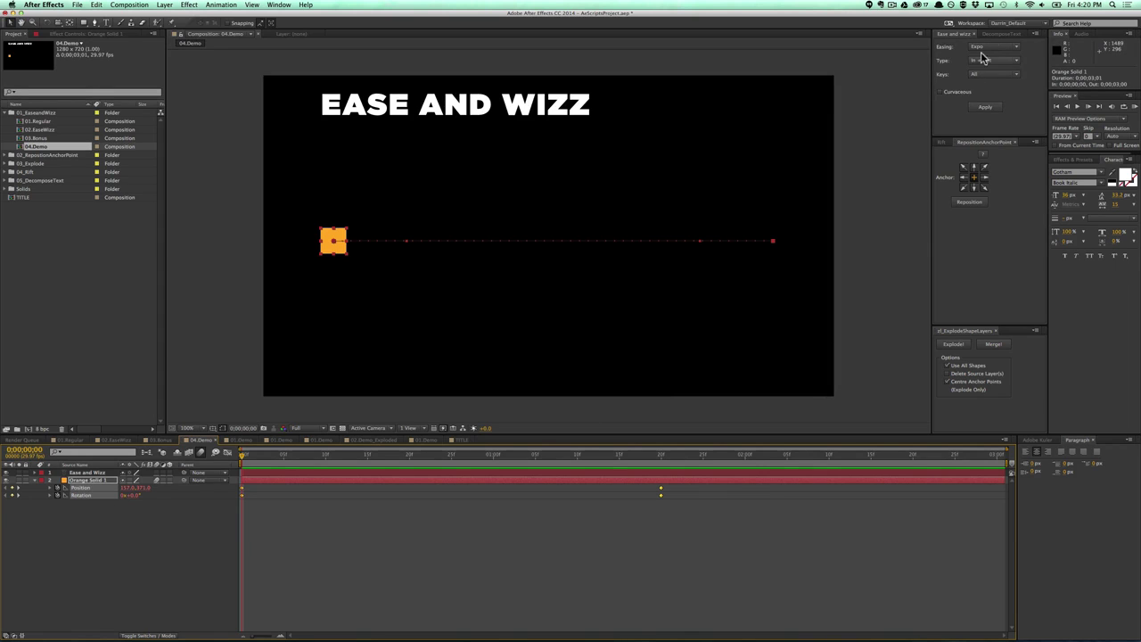
pyautogui.click(992, 47)
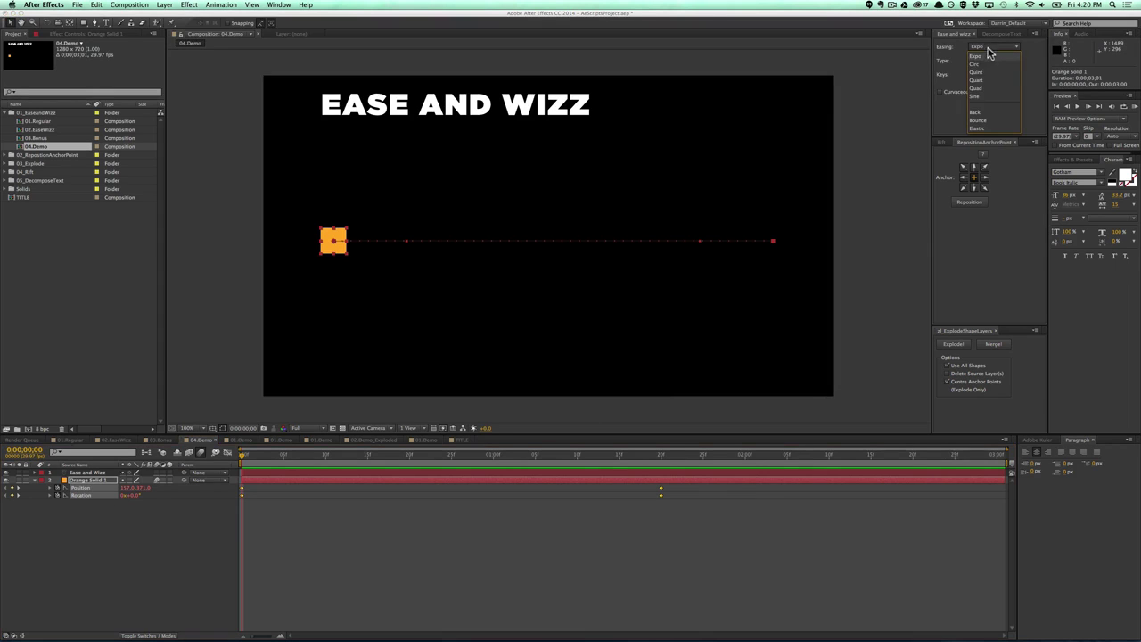
pyautogui.click(995, 129)
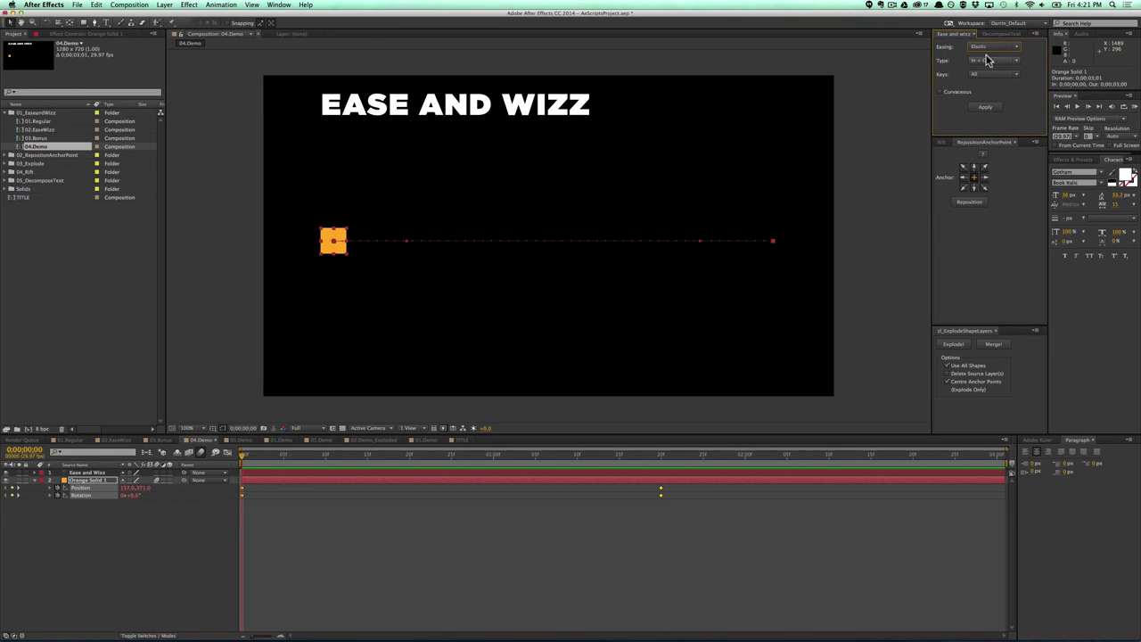
pyautogui.click(985, 107)
pyautogui.press('KP_0')
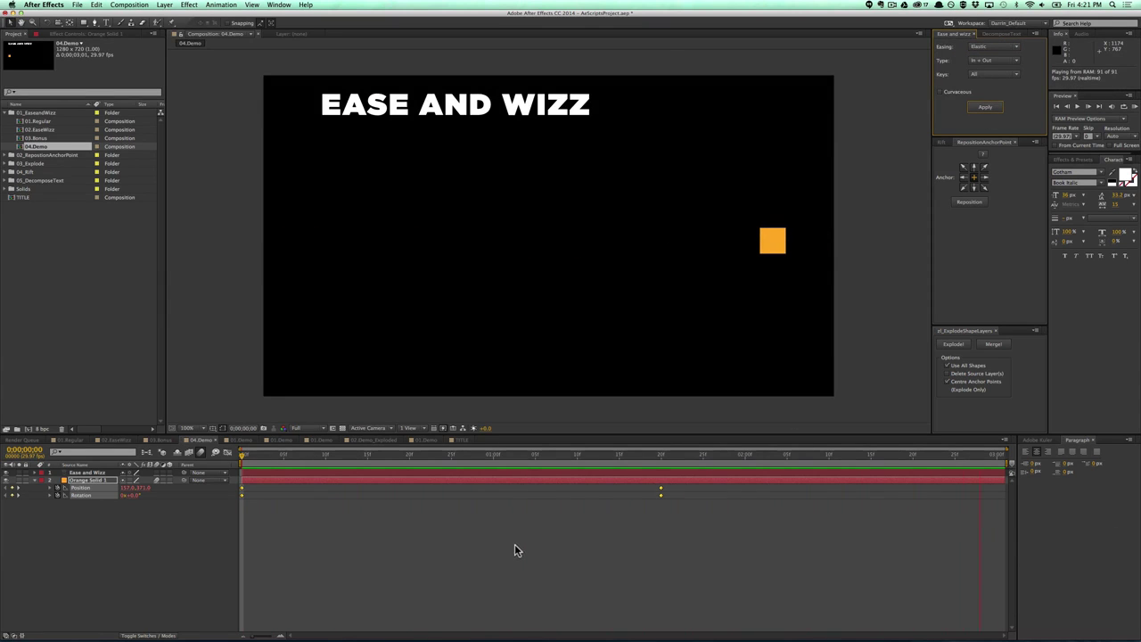
# Scrub and re-preview the elastic pull-back and counter-rotation of the square.
pyautogui.click(463, 556)
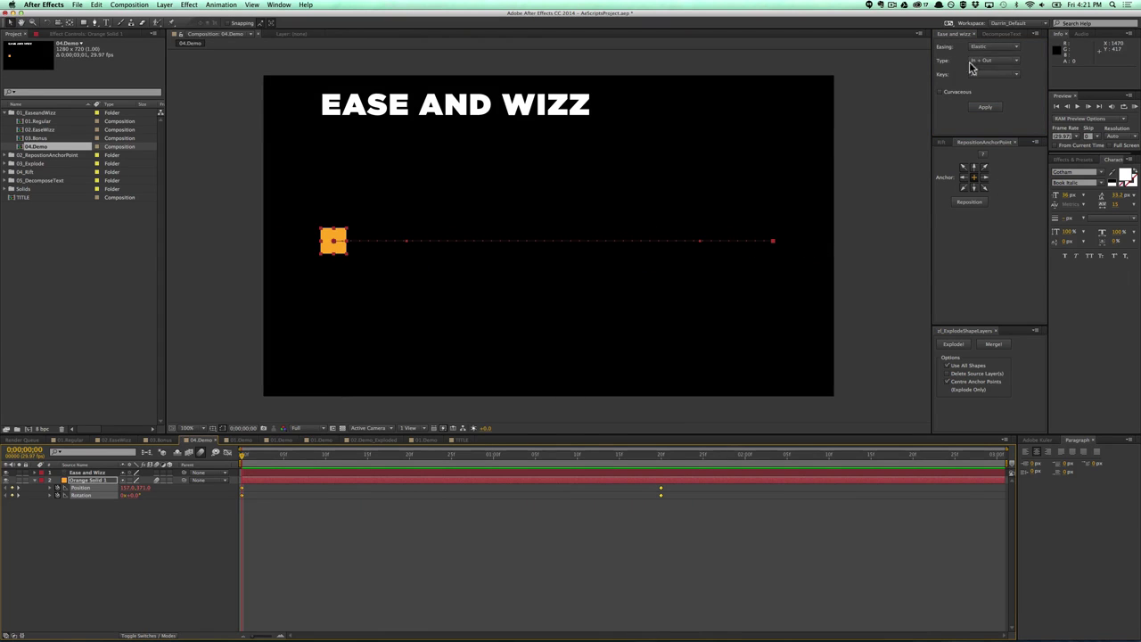
pyautogui.moveTo(242, 456); pyautogui.dragTo(652, 483)
pyautogui.click(284, 536)
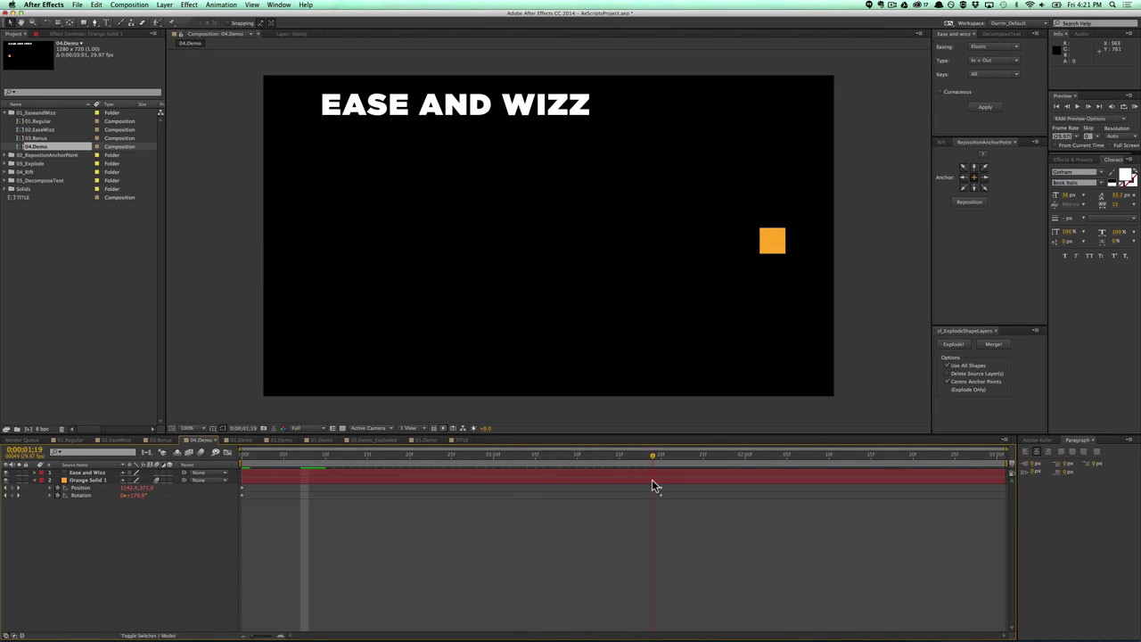
pyautogui.press('KP_0')
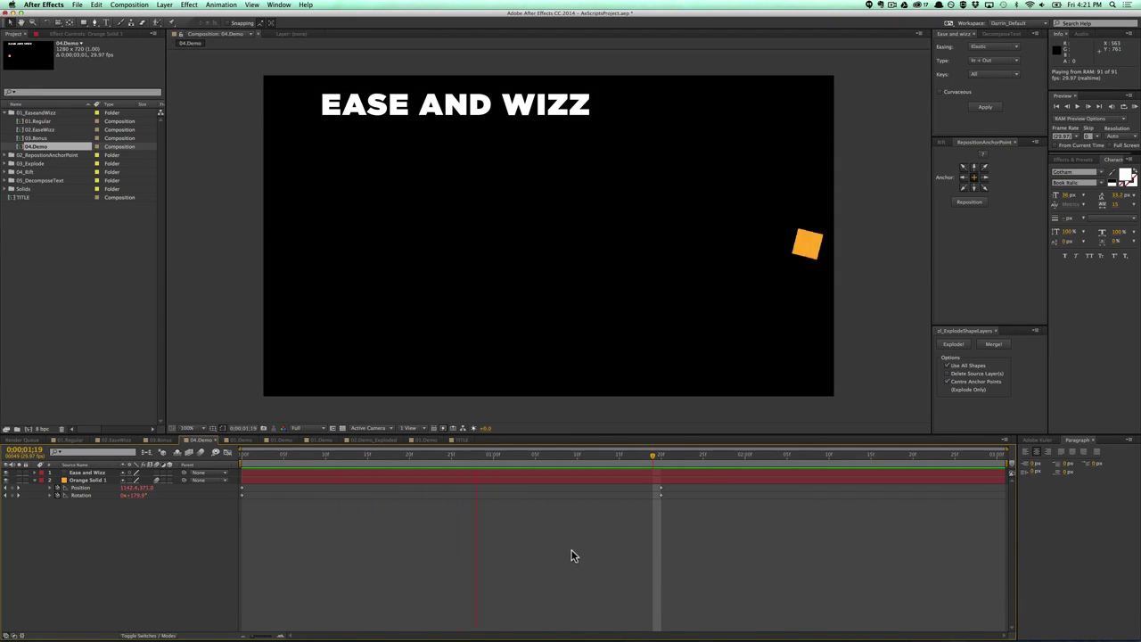
pyautogui.click(601, 514)
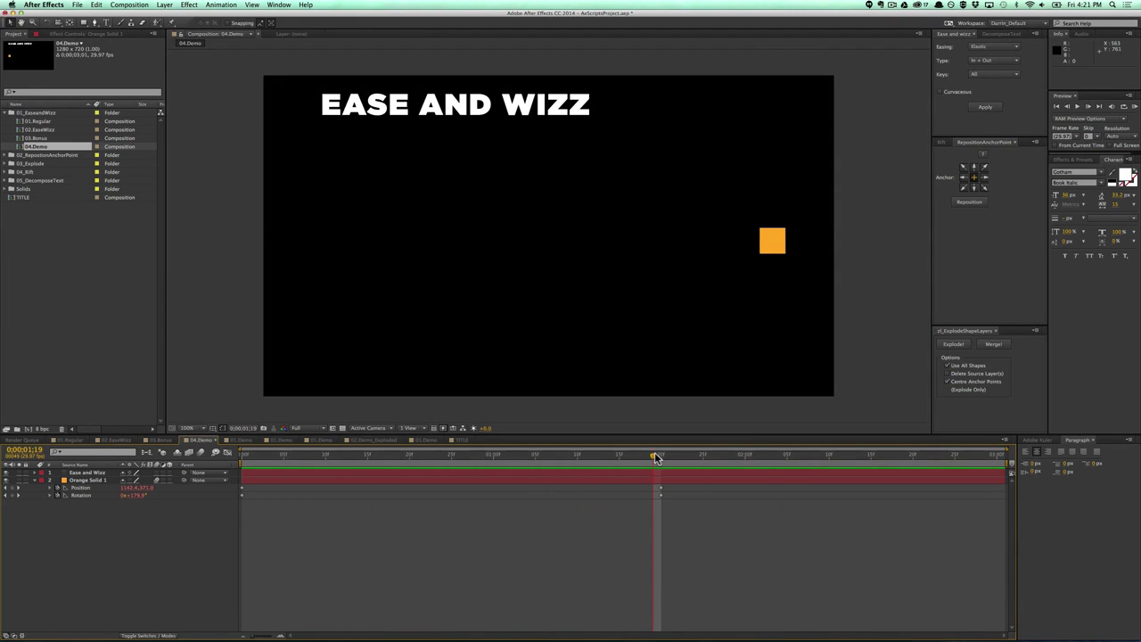
pyautogui.press('Home')
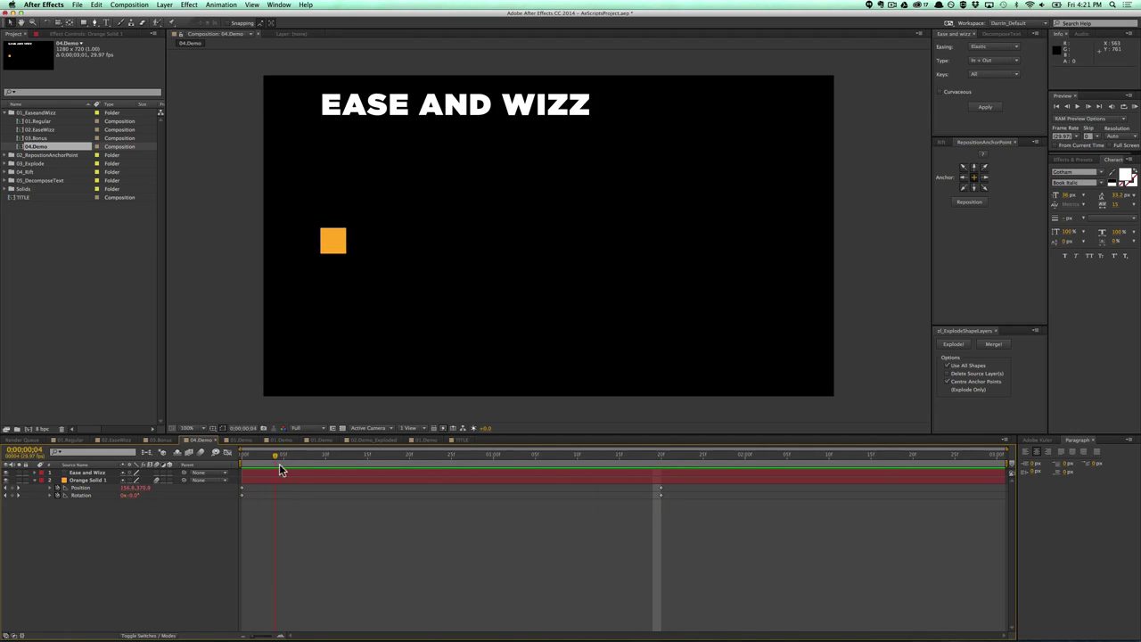
pyautogui.moveTo(321, 471); pyautogui.dragTo(989, 510)
# Change the square's keyframe ease to Elastic Out only and preview it.
pyautogui.moveTo(893, 521); pyautogui.dragTo(428, 503)
pyautogui.moveTo(262, 450); pyautogui.dragTo(252, 457)
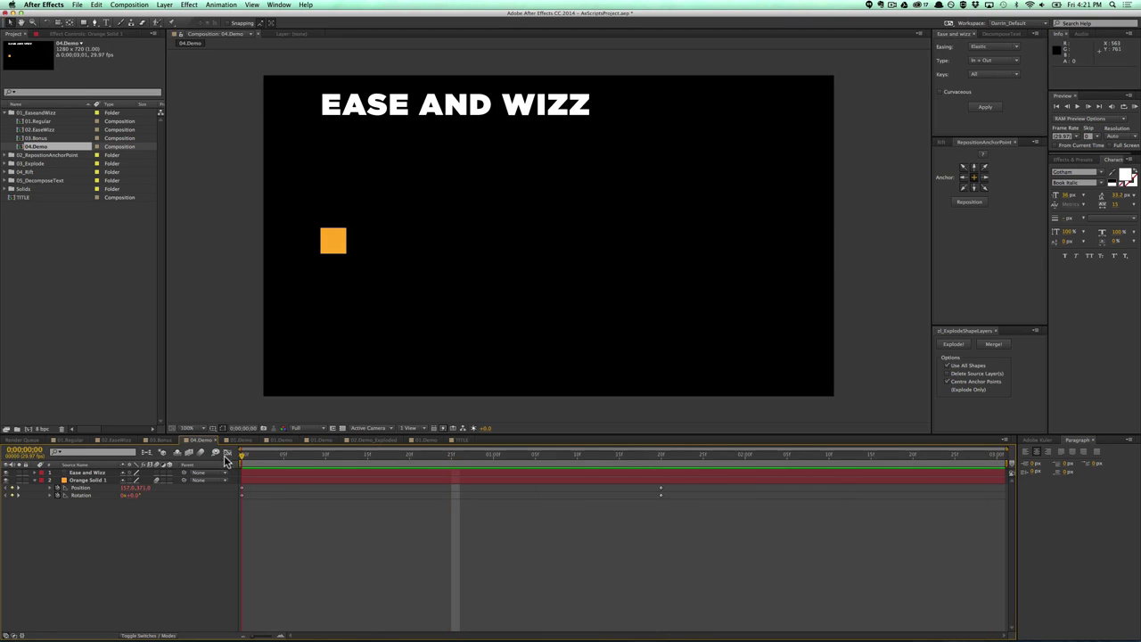
pyautogui.click(78, 489)
pyautogui.keyDown('shift'); pyautogui.click(81, 495); pyautogui.keyUp('shift')
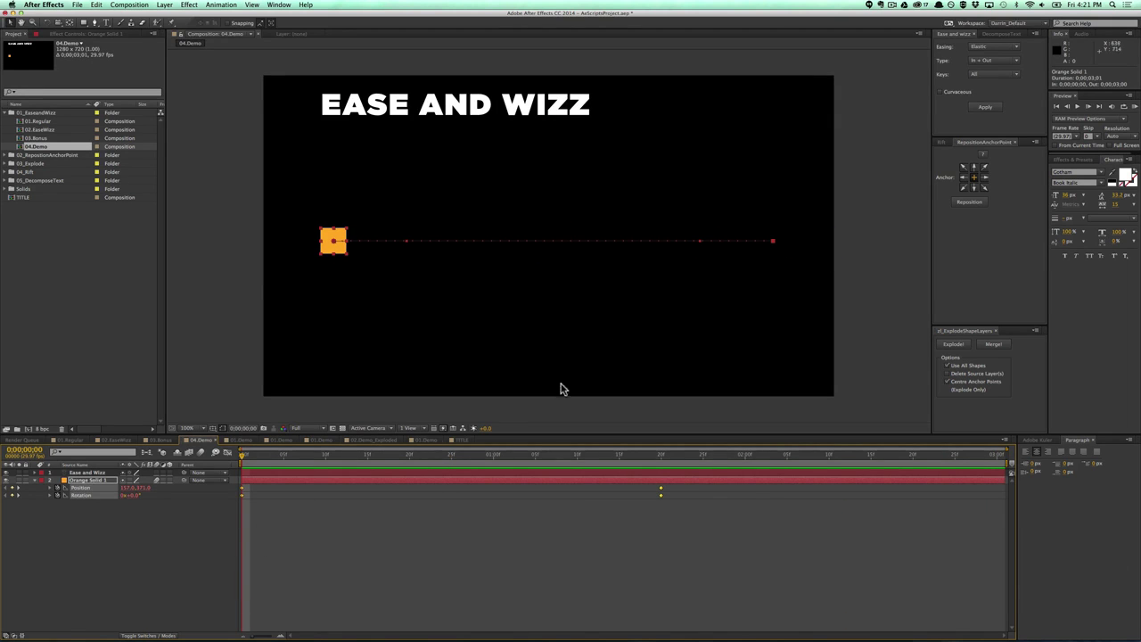
pyautogui.click(974, 60)
pyautogui.click(979, 91)
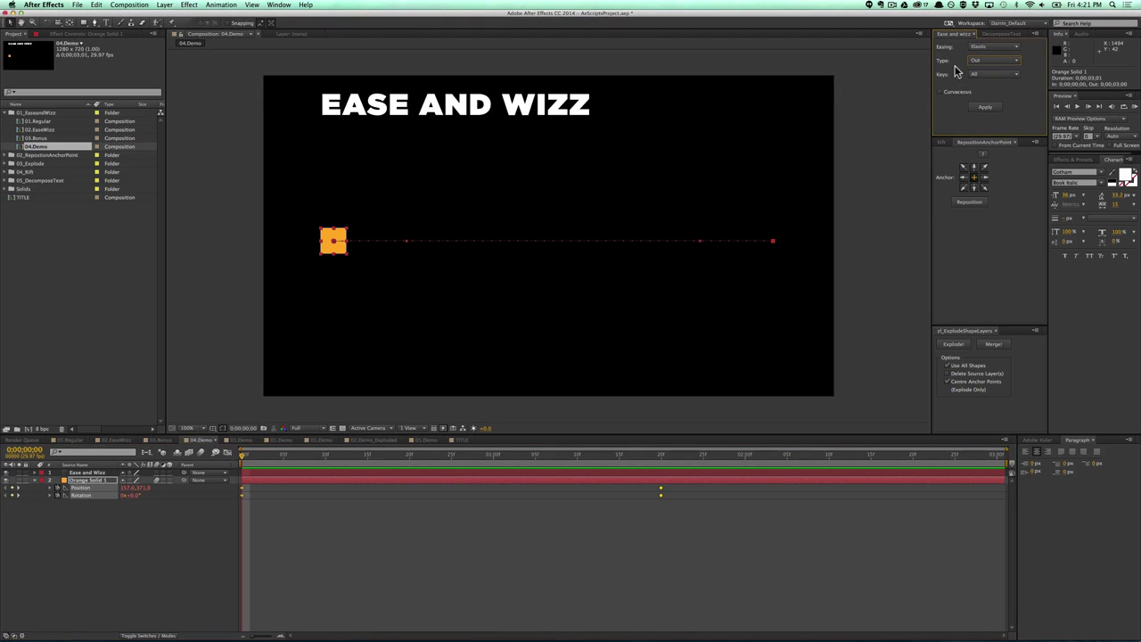
pyautogui.click(986, 112)
pyautogui.press('KP_0')
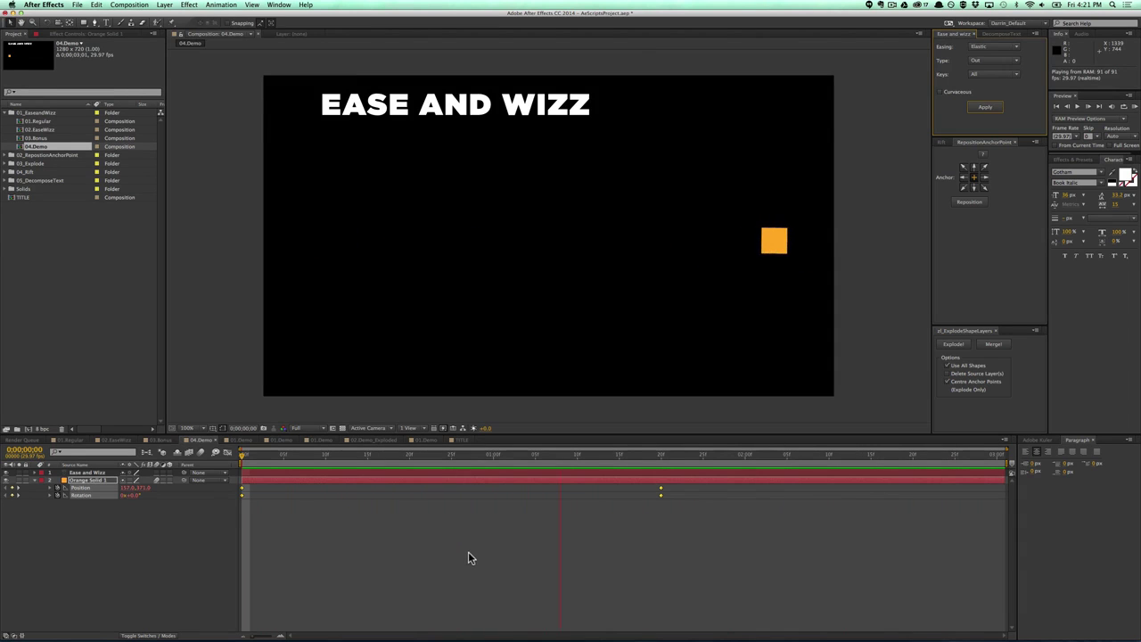
pyautogui.click(468, 551)
# Move the two end keyframes later to 2:20 and preview the slower motion.
pyautogui.click(585, 541)
pyautogui.moveTo(675, 514); pyautogui.dragTo(911, 497)
pyautogui.click(842, 537)
pyautogui.press('KP_0')
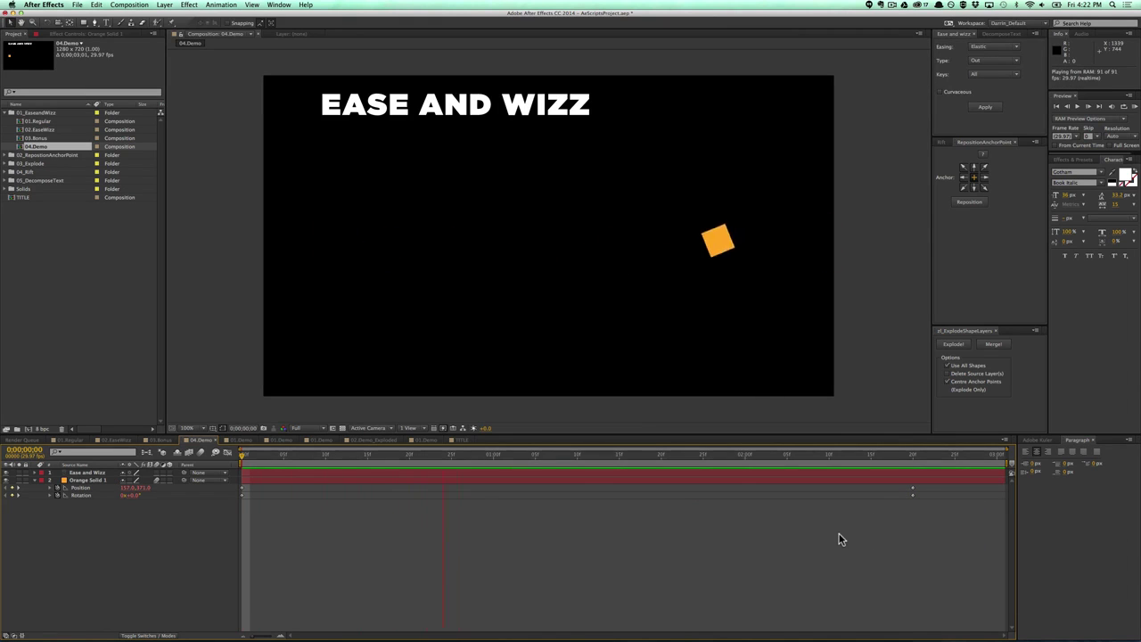
pyautogui.press('space')
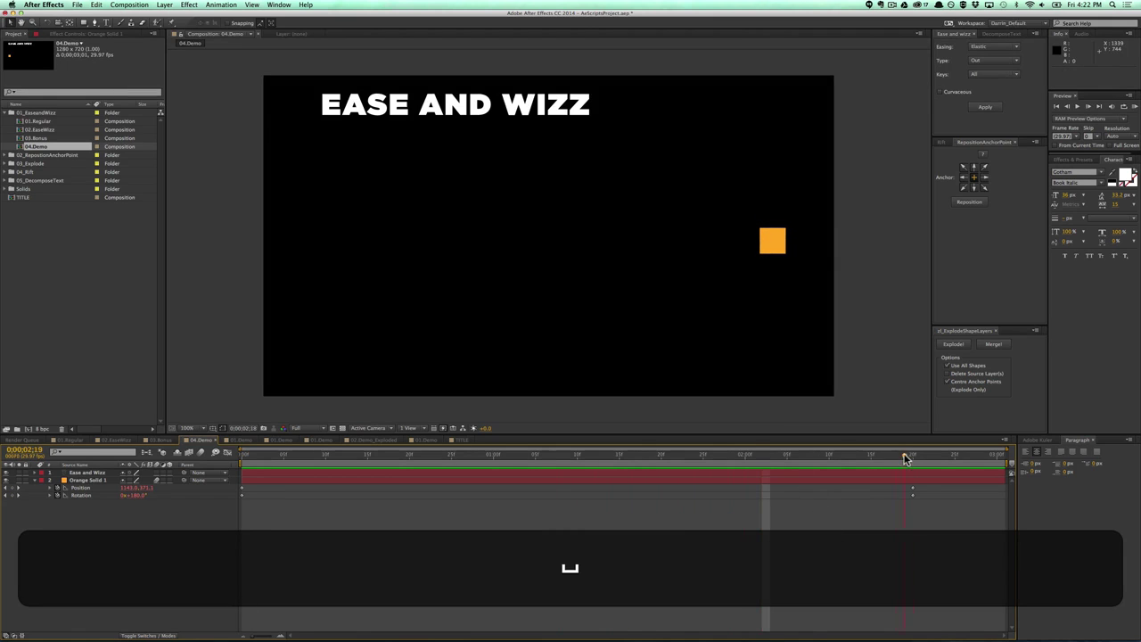
# At the end keyframe, pull the square's final position left to x 990 and preview.
pyautogui.keyDown('shift'); pyautogui.click(909, 457); pyautogui.keyUp('shift')
pyautogui.click(98, 487)
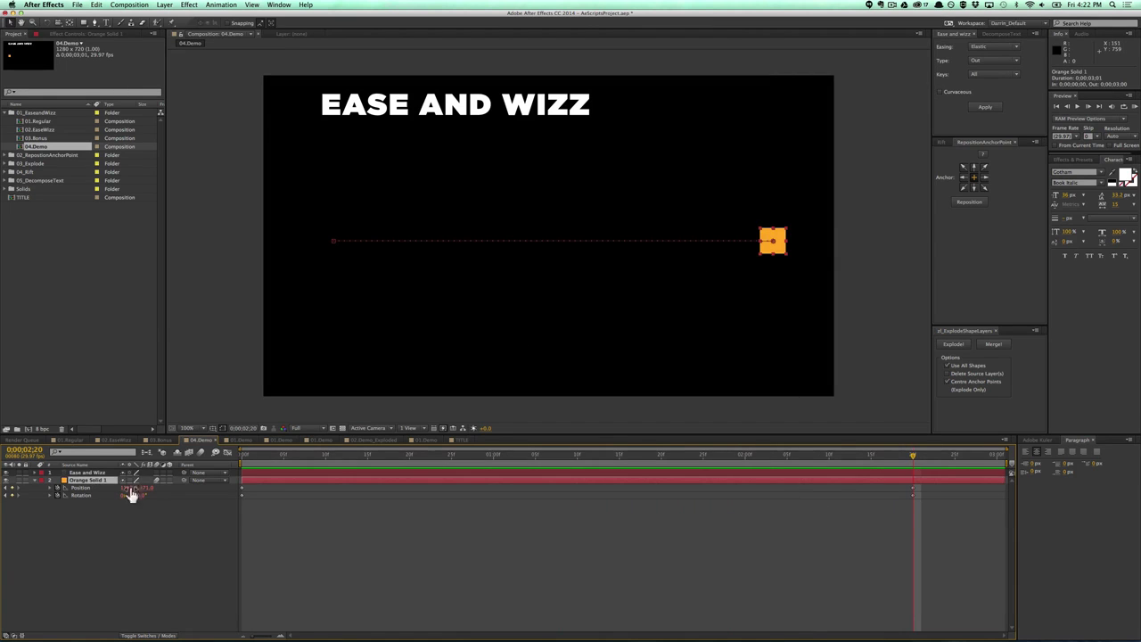
pyautogui.moveTo(782, 255); pyautogui.dragTo(687, 258)
pyautogui.hotkey('shift', '0')
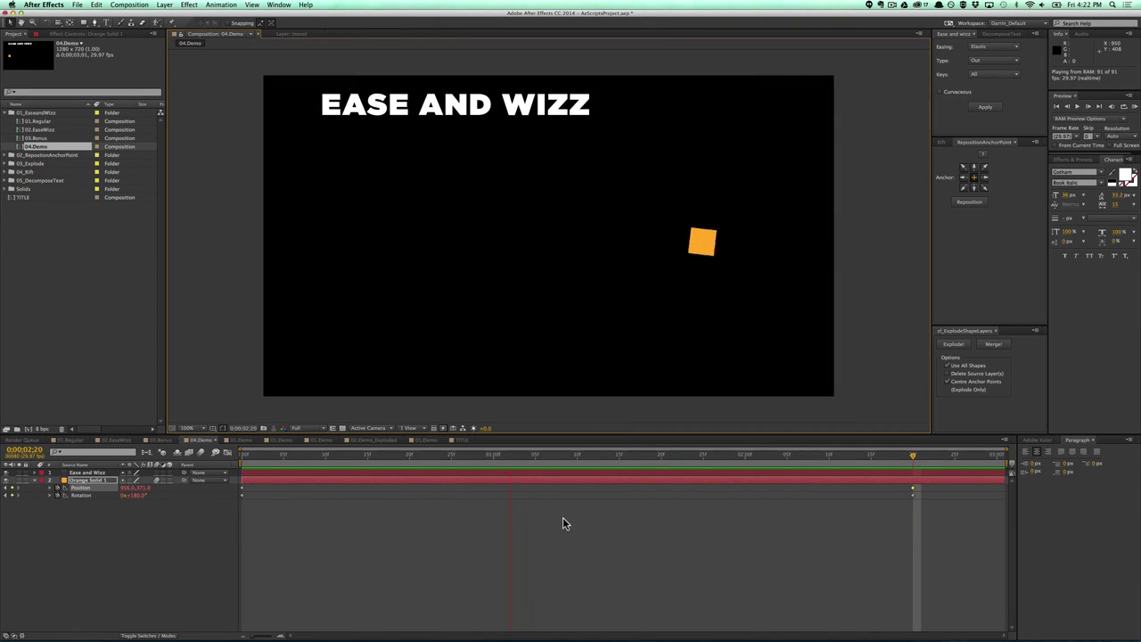
# Open the 01.Demo comp from the RepositionAnchorPoint folder in the Project panel.
pyautogui.press('space')
pyautogui.click(10, 112)
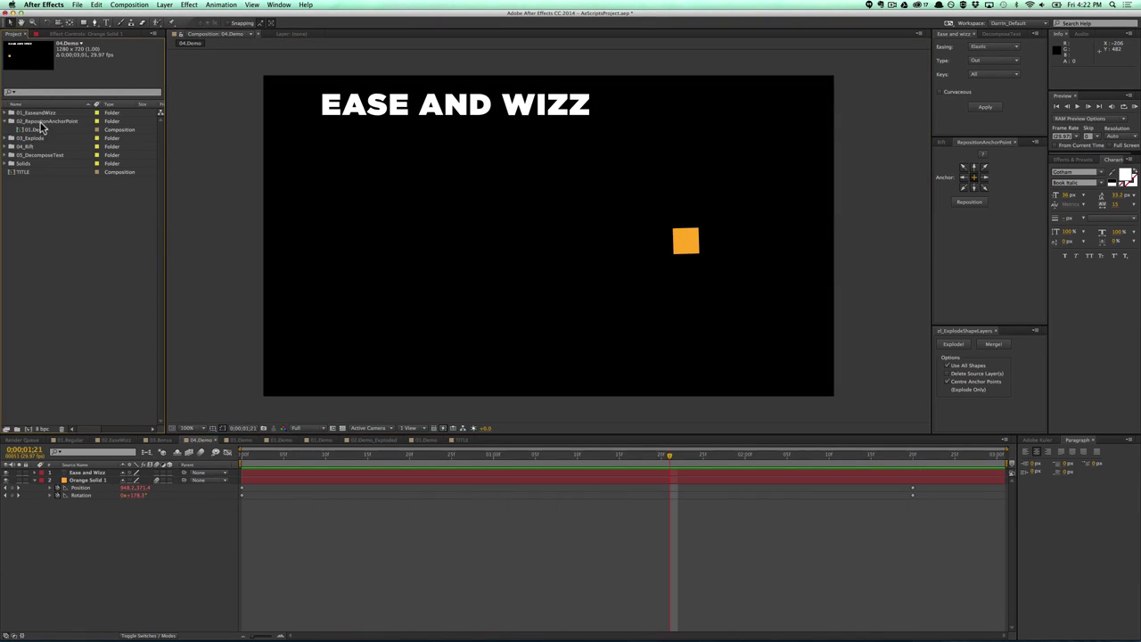
pyautogui.click(41, 121)
pyautogui.click(10, 120)
pyautogui.doubleClick(36, 129)
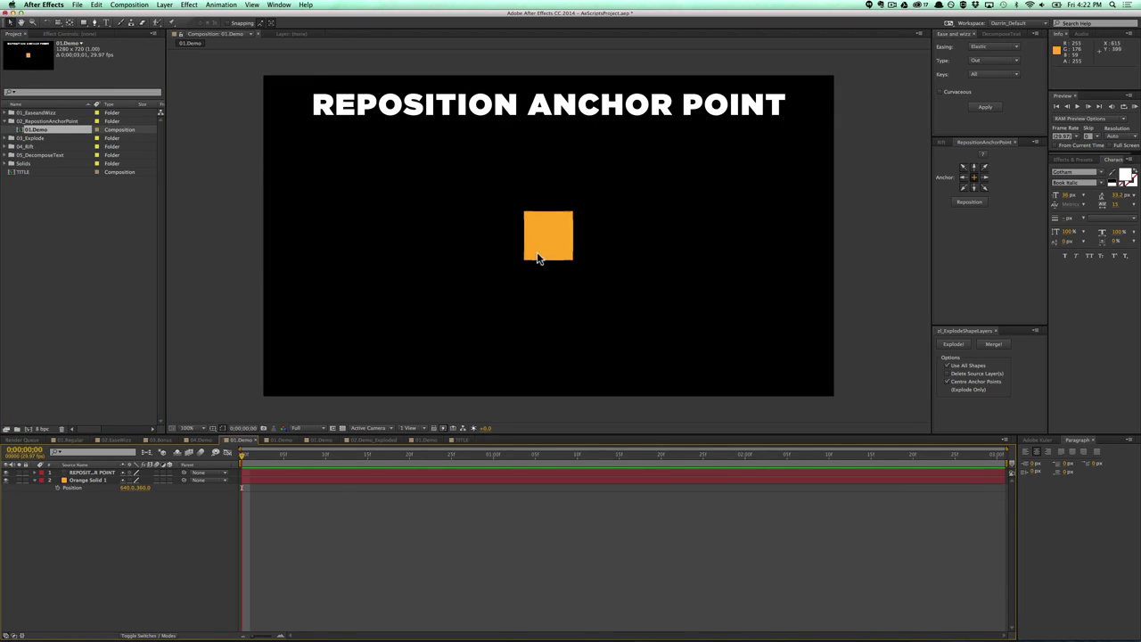
pyautogui.moveTo(541, 255); pyautogui.dragTo(554, 243)
pyautogui.click(542, 535)
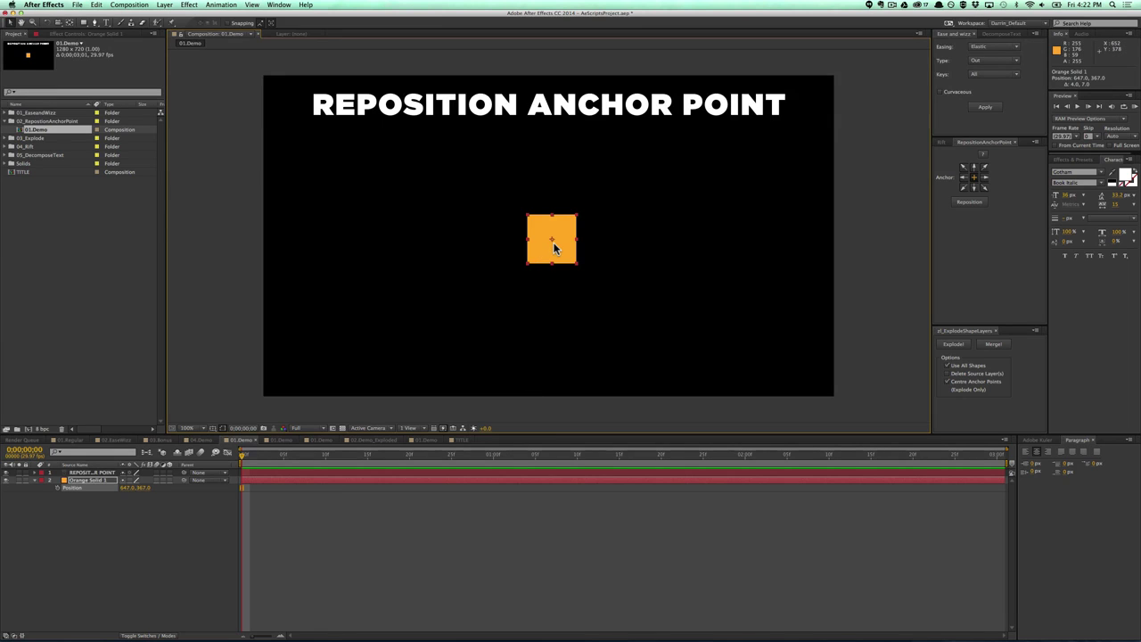
# With the Pan Behind tool, move the orange square's anchor point toward its upper-right corner.
pyautogui.press('y')
pyautogui.moveTo(551, 239); pyautogui.dragTo(565, 230)
pyautogui.click(9, 25)
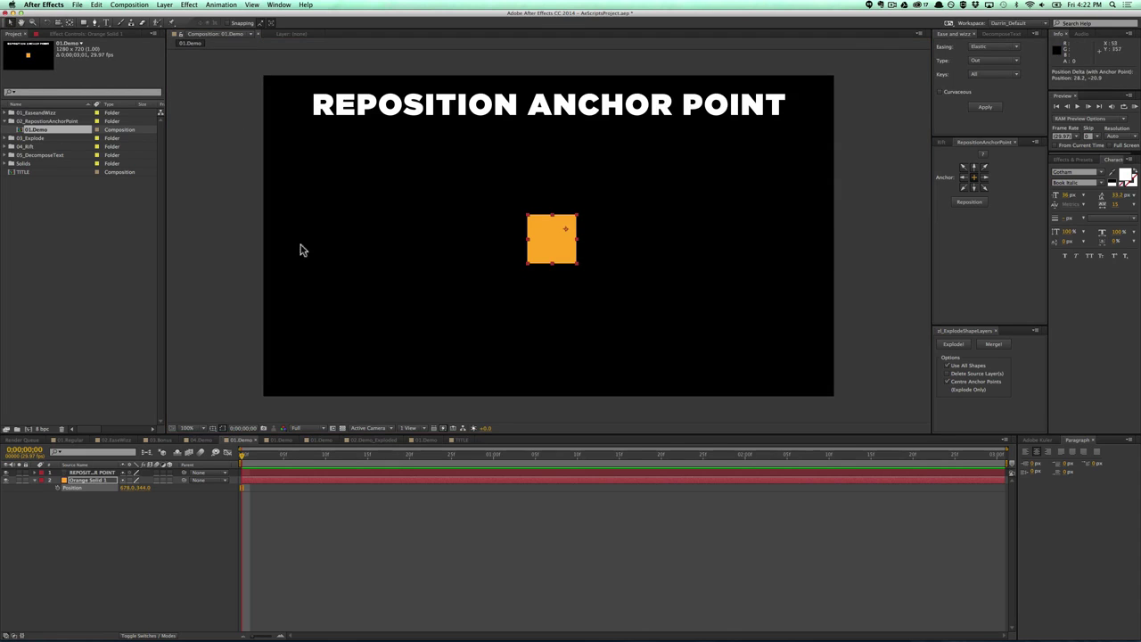
pyautogui.click(514, 530)
pyautogui.click(546, 254)
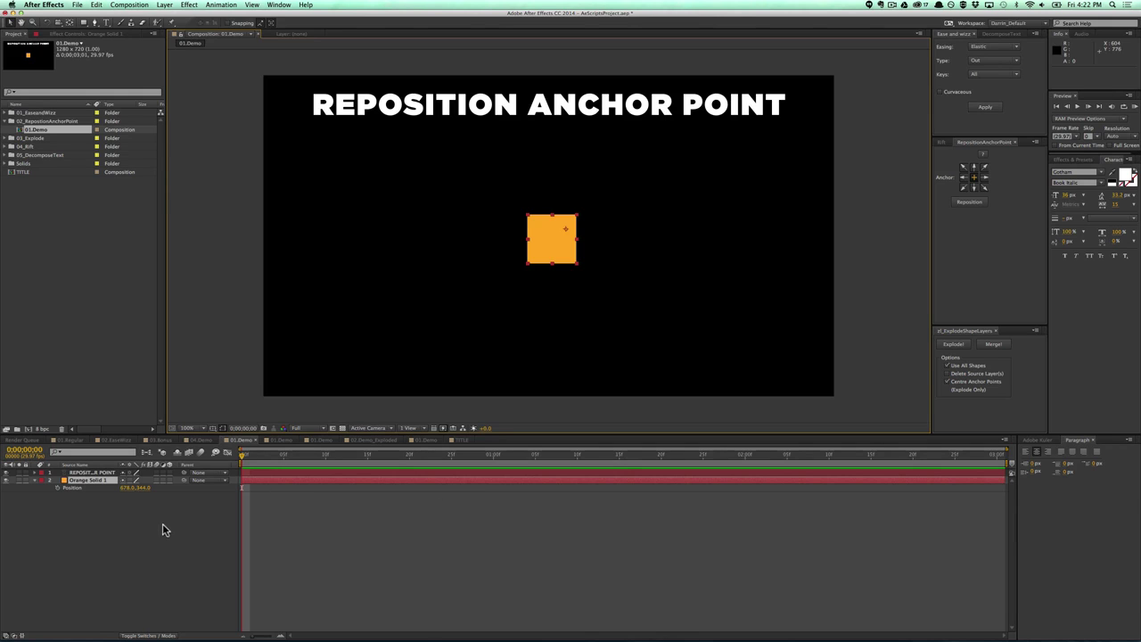
# Test-rotate the square around its off-centre anchor, then undo the rotation.
pyautogui.press('shift')
pyautogui.hotkey('shift', 'r')
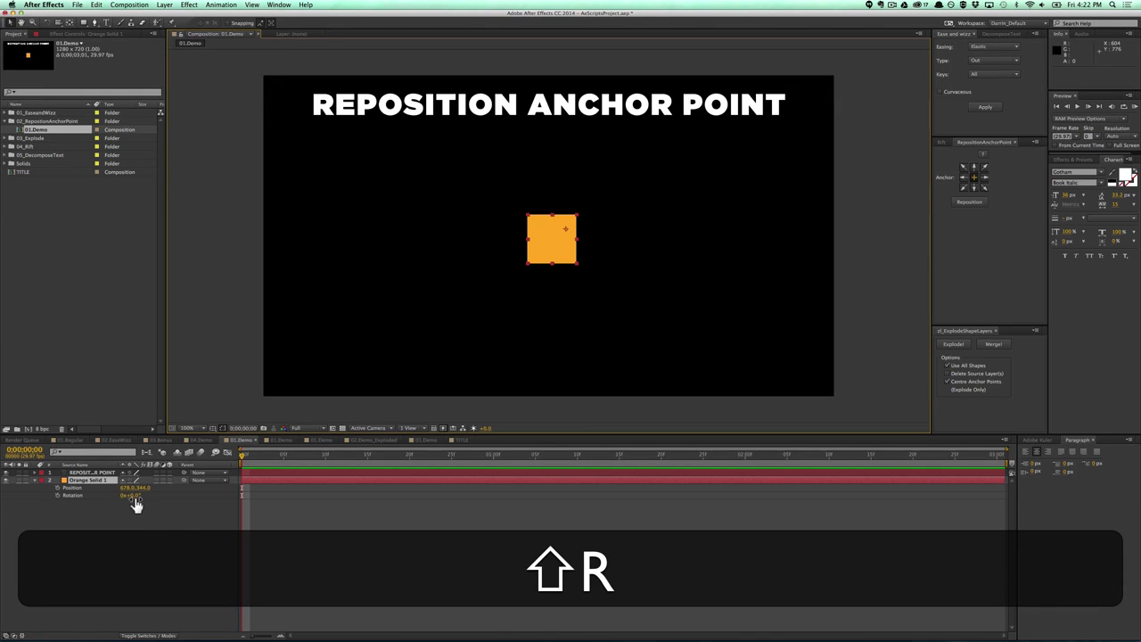
pyautogui.moveTo(134, 501); pyautogui.dragTo(105, 502)
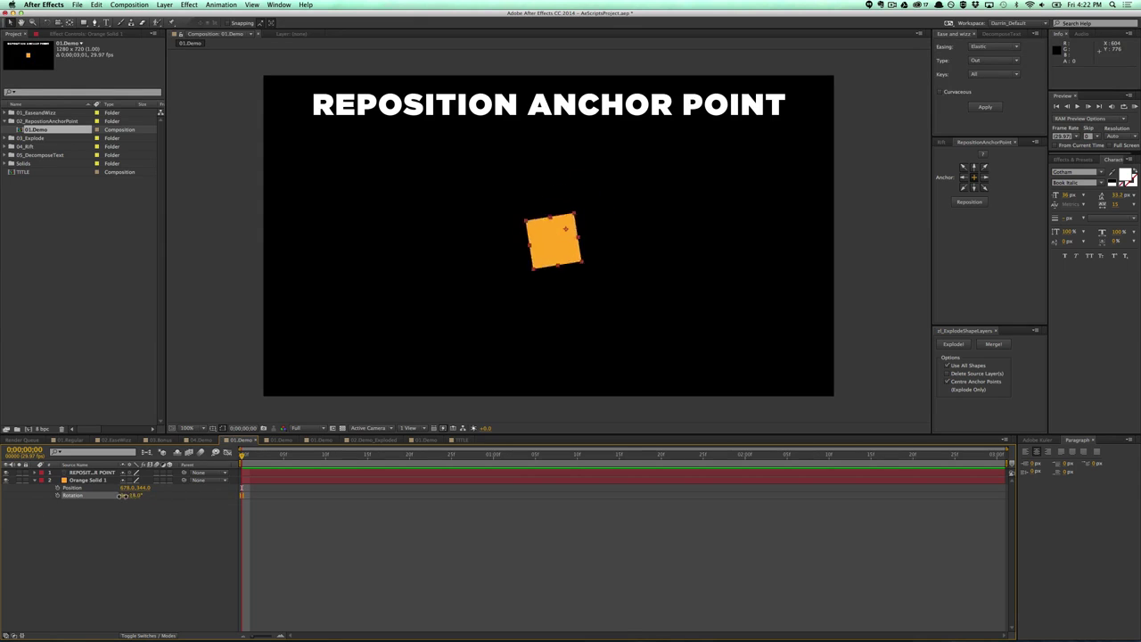
pyautogui.moveTo(143, 495); pyautogui.dragTo(113, 490)
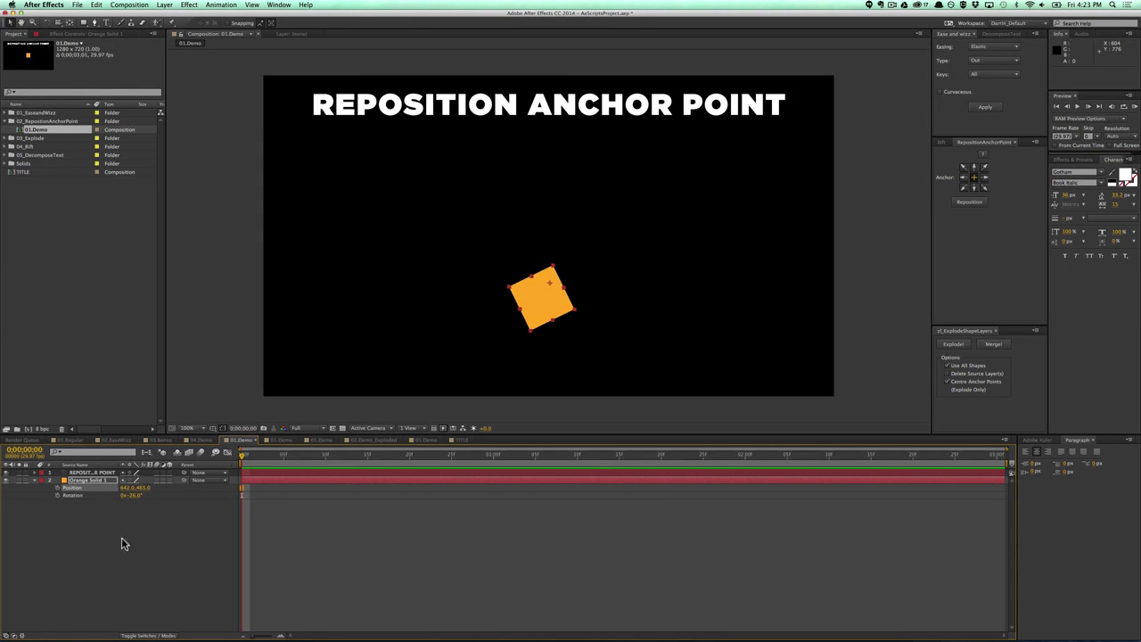
pyautogui.press('super+z')
pyautogui.press('super+z')
pyautogui.press('super+z')
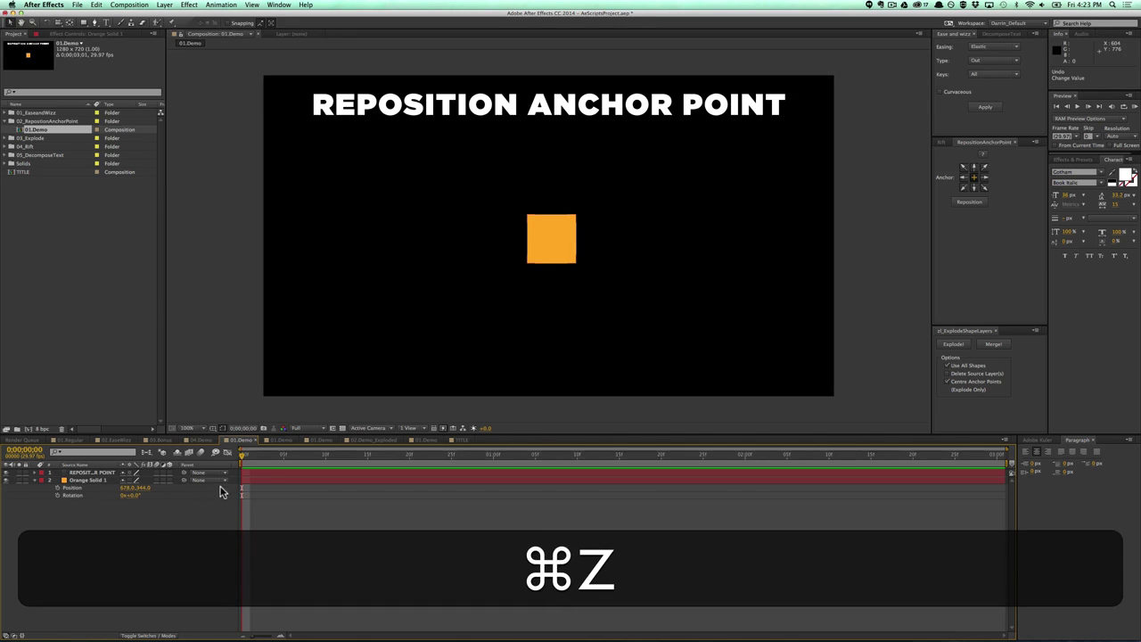
# Try top-right and bottom-centre anchor positions with the Reposition Anchor Point panel.
pyautogui.click(89, 480)
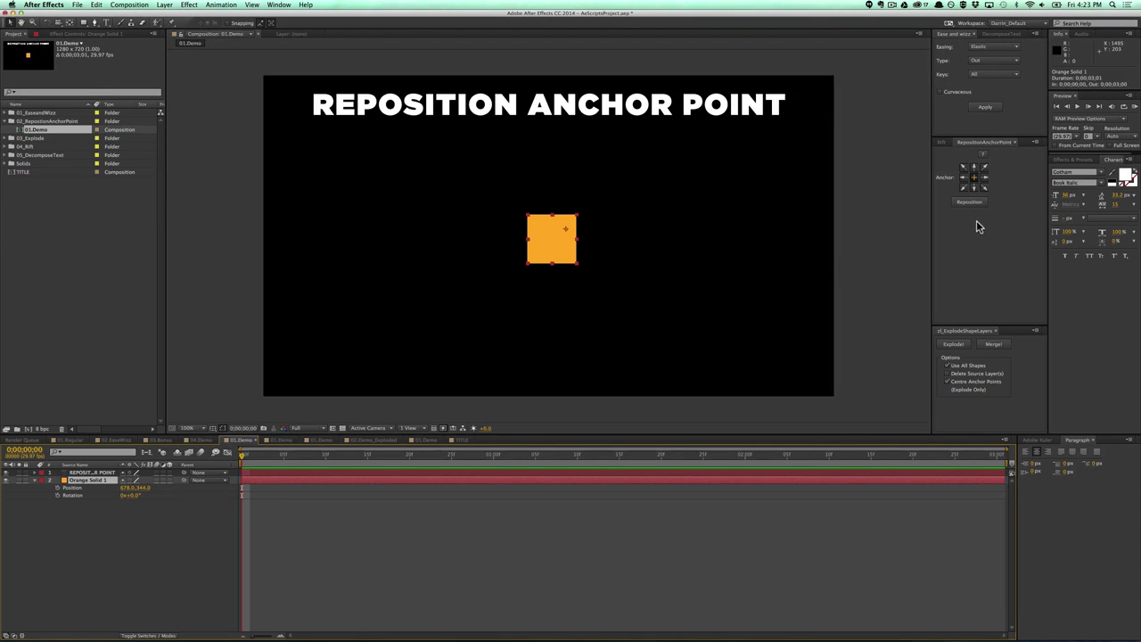
pyautogui.click(963, 172)
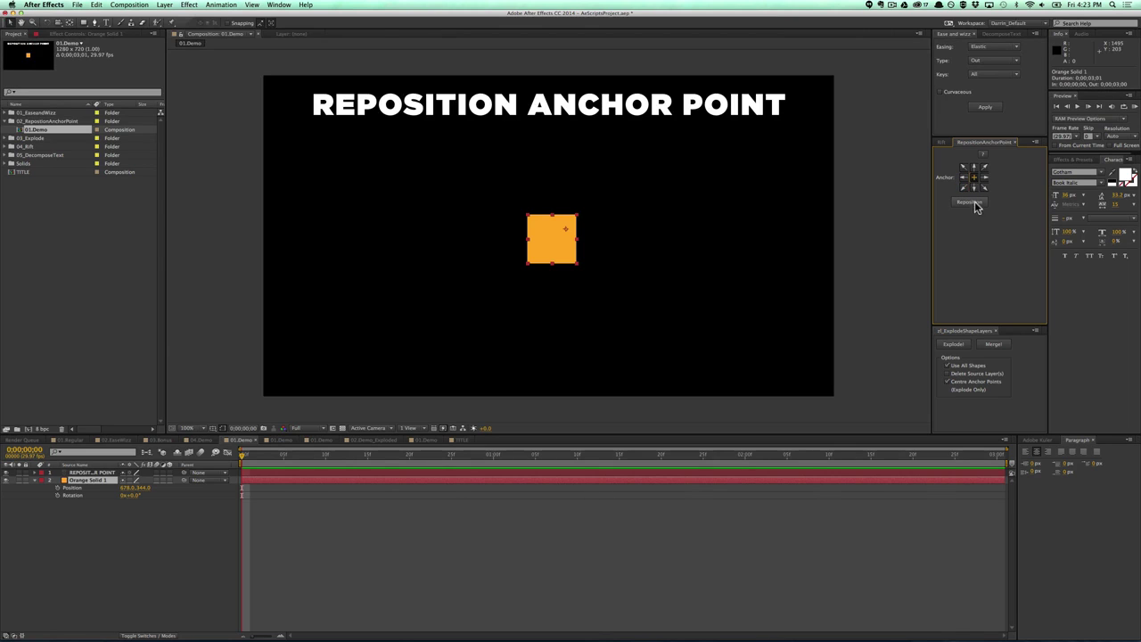
pyautogui.click(975, 203)
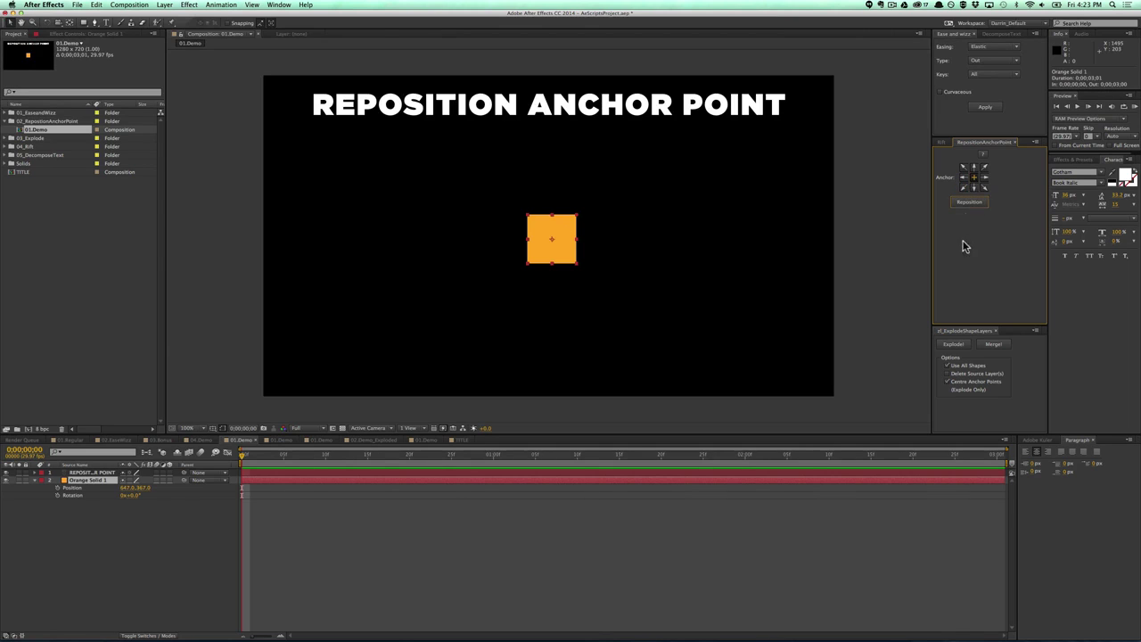
pyautogui.click(984, 168)
pyautogui.click(974, 188)
pyautogui.click(970, 201)
# Re-centre the square's anchor point, leaving Position at 647, 367.
pyautogui.click(974, 177)
pyautogui.click(970, 202)
pyautogui.click(878, 258)
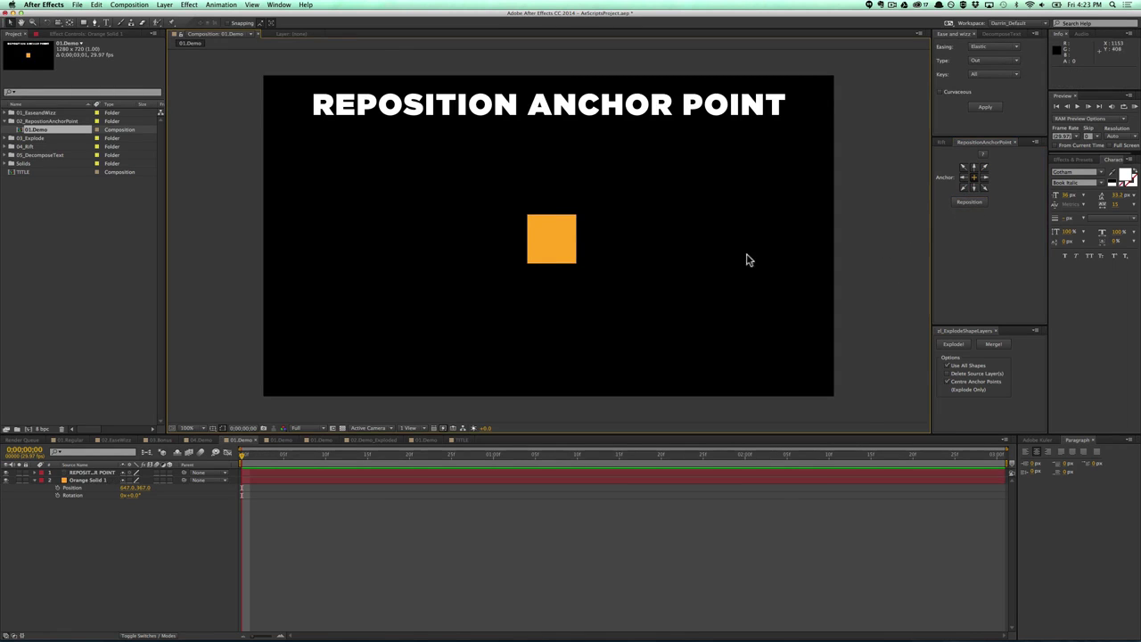
pyautogui.click(543, 225)
pyautogui.click(474, 526)
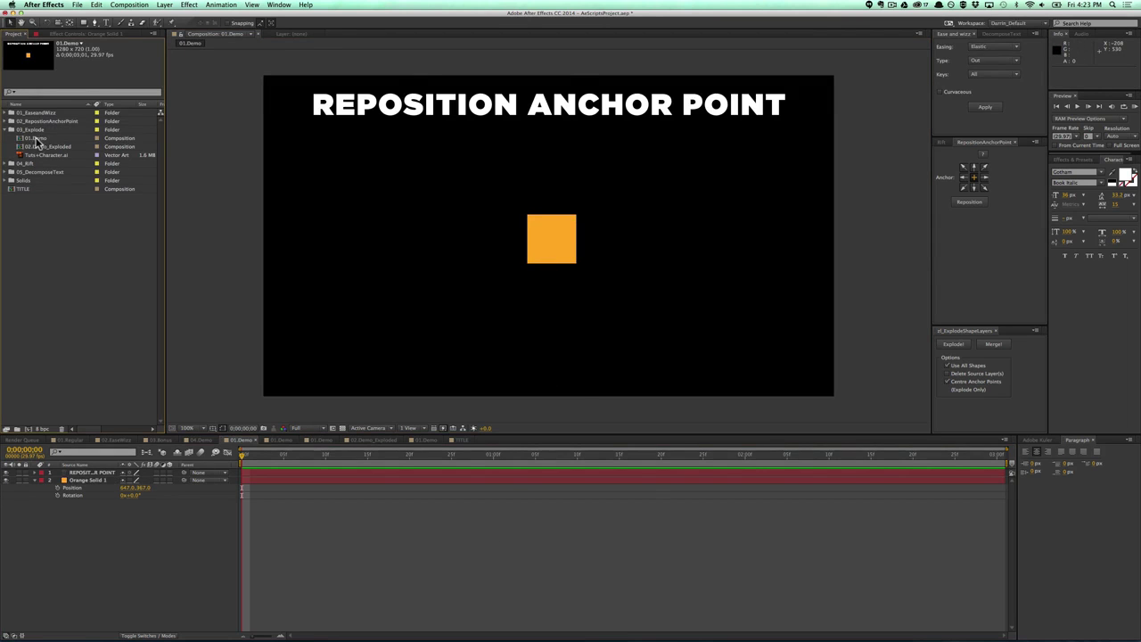
# Open 01_Demo from the 03_Explode folder and select the Tuts+Character.ai layer.
pyautogui.doubleClick(36, 140)
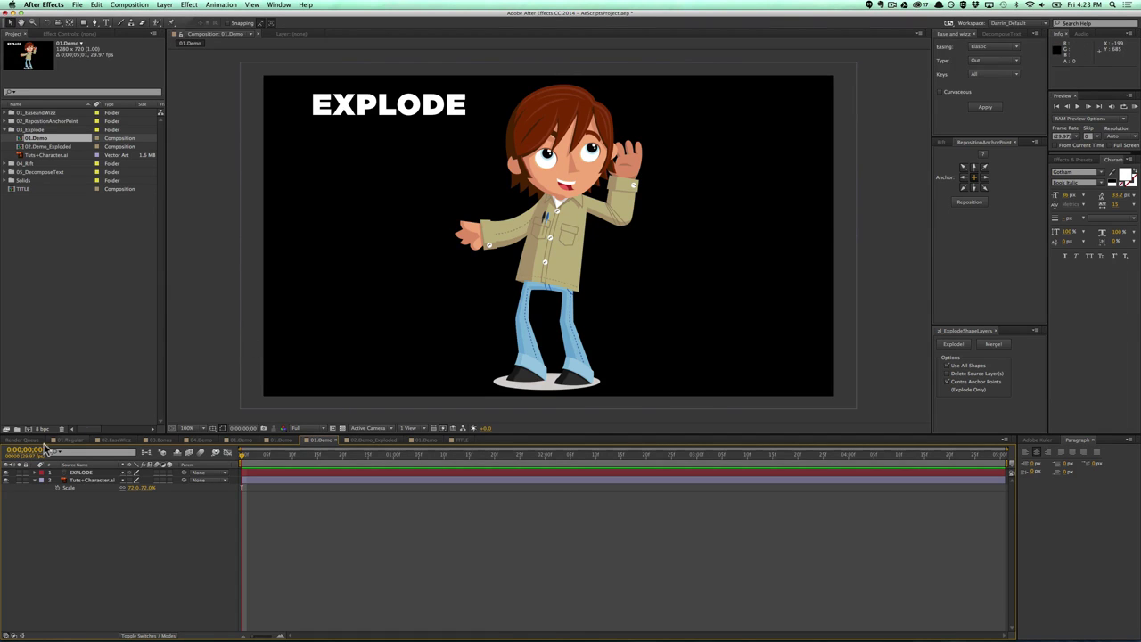
pyautogui.click(100, 481)
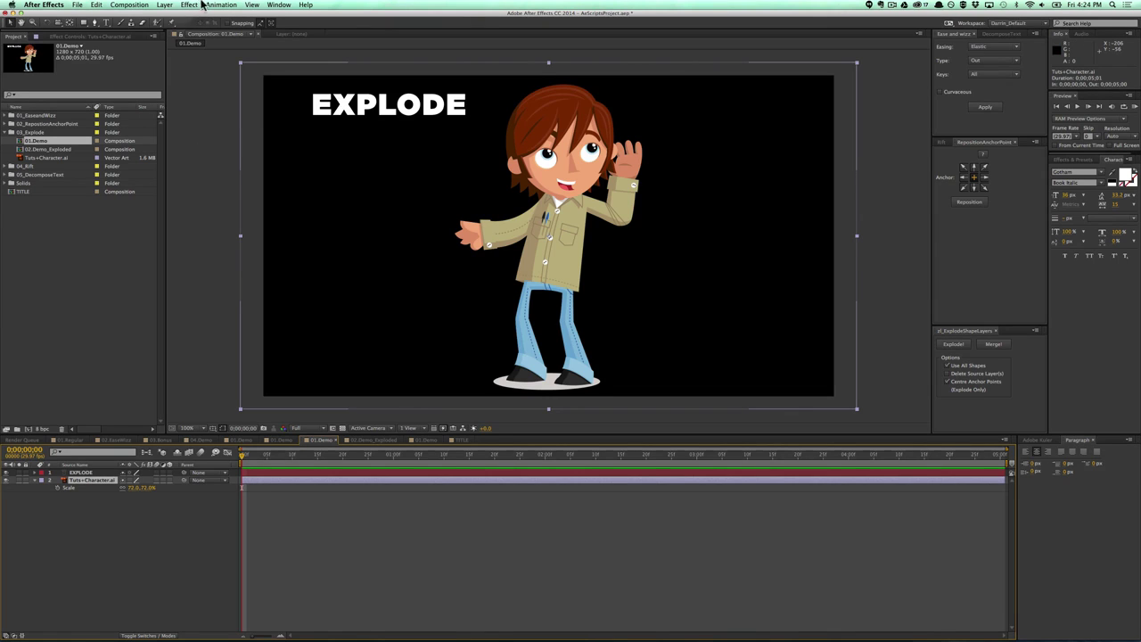
# Turn Tuts+Character.ai into a shape layer via Layer > Create Shapes from Vector Layer.
pyautogui.click(165, 5)
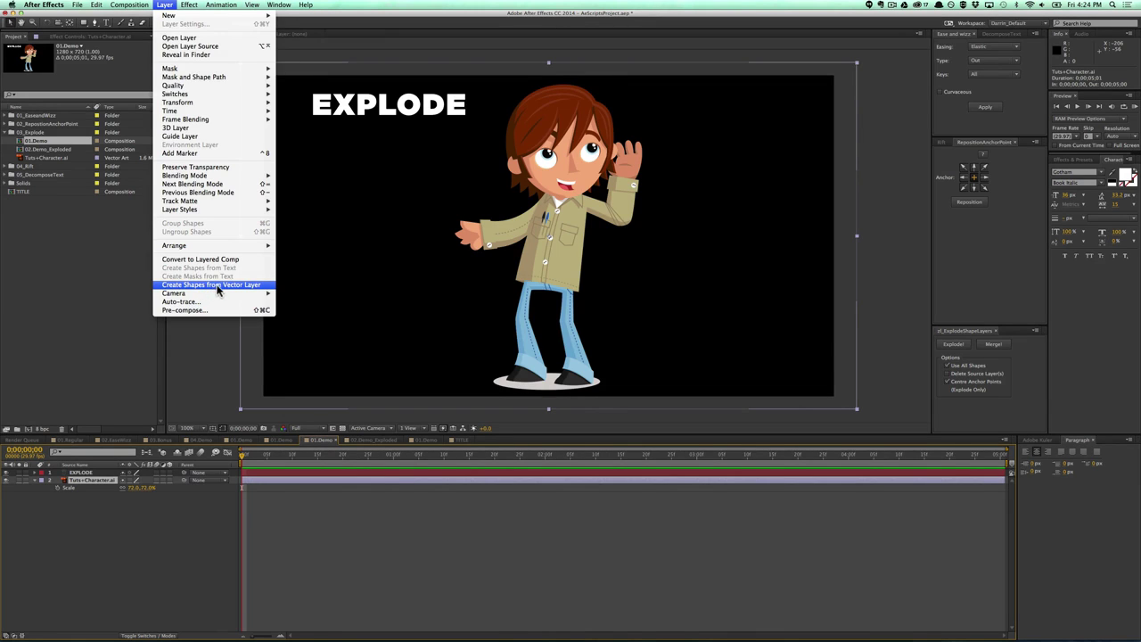
pyautogui.press('Return')
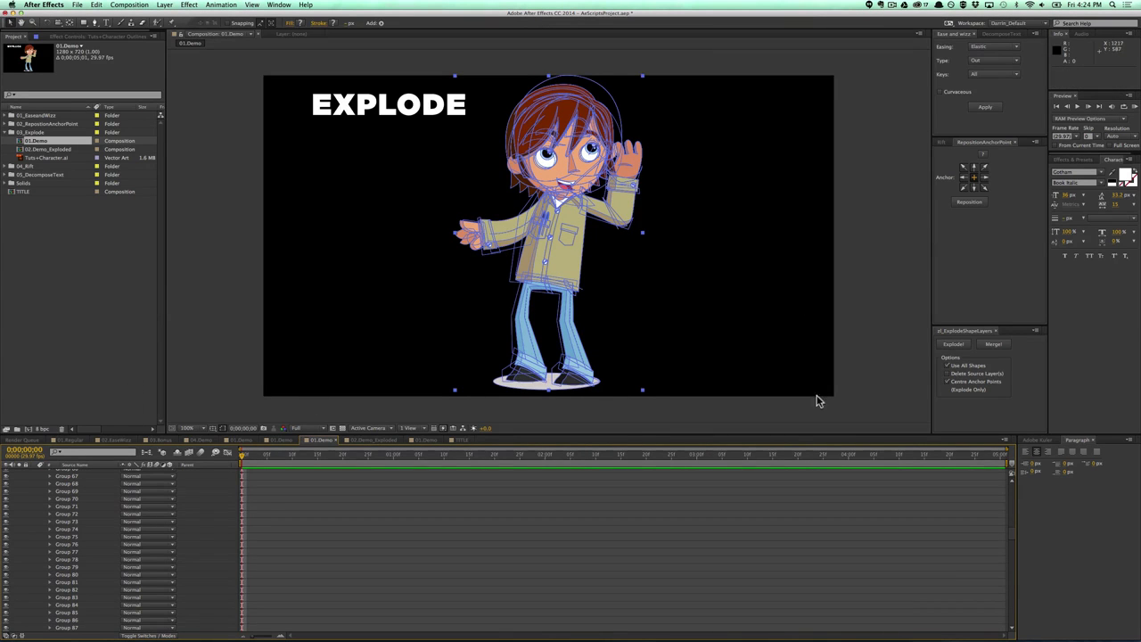
# Select the Tuts+Character Outlines layer and view its separate shape groups on the character.
pyautogui.moveTo(1013, 529); pyautogui.dragTo(1012, 493)
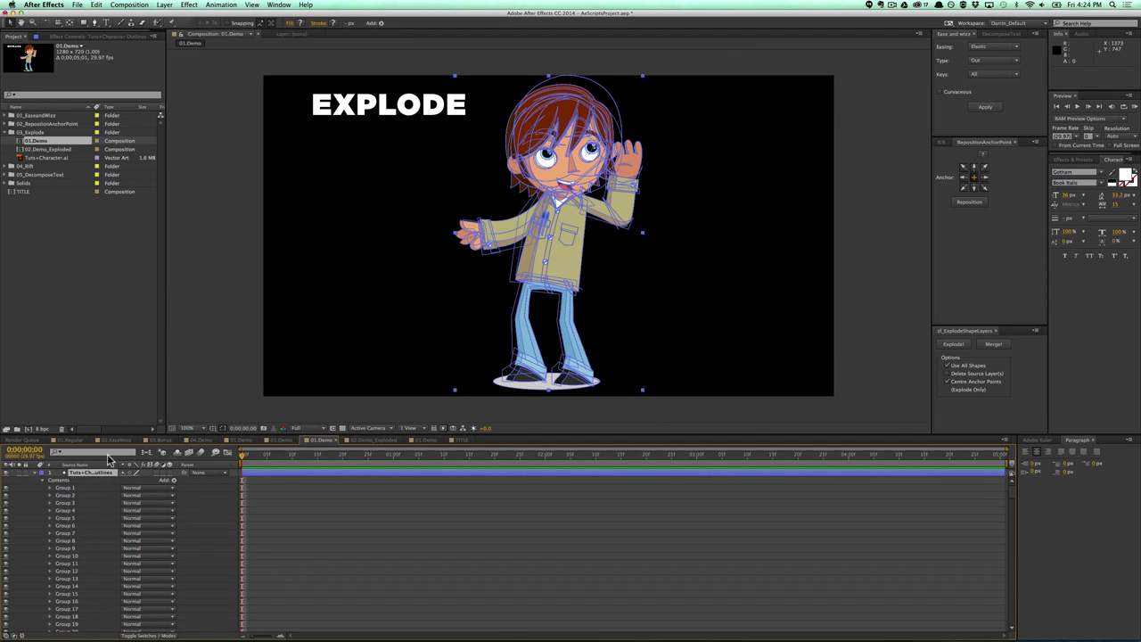
pyautogui.click(38, 475)
pyautogui.click(95, 555)
pyautogui.click(98, 488)
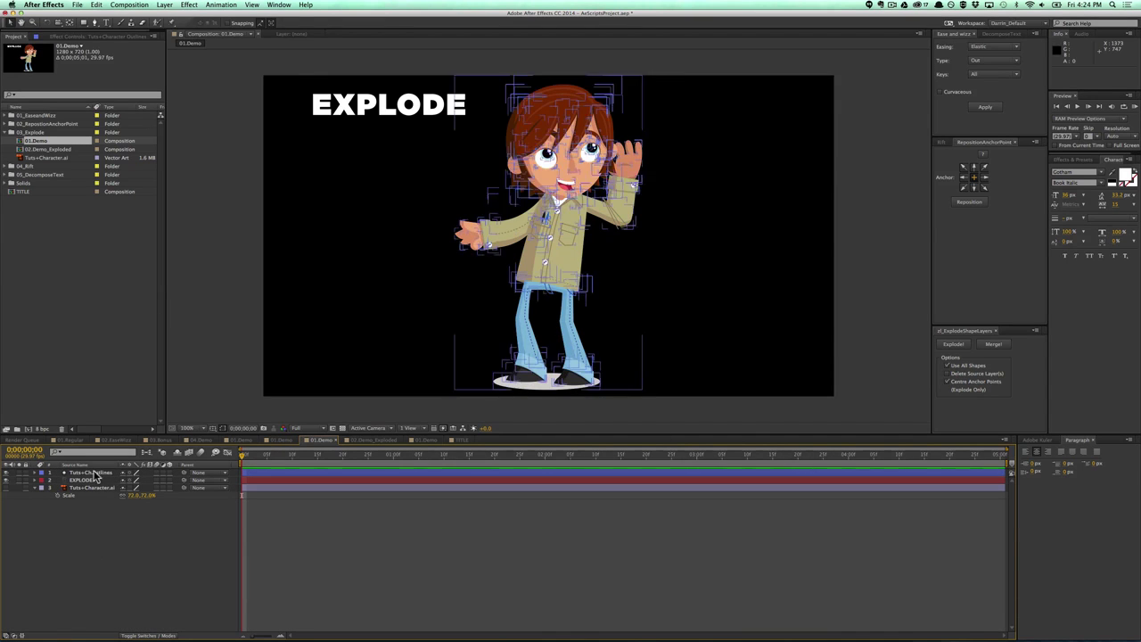
pyautogui.click(96, 473)
pyautogui.click(114, 542)
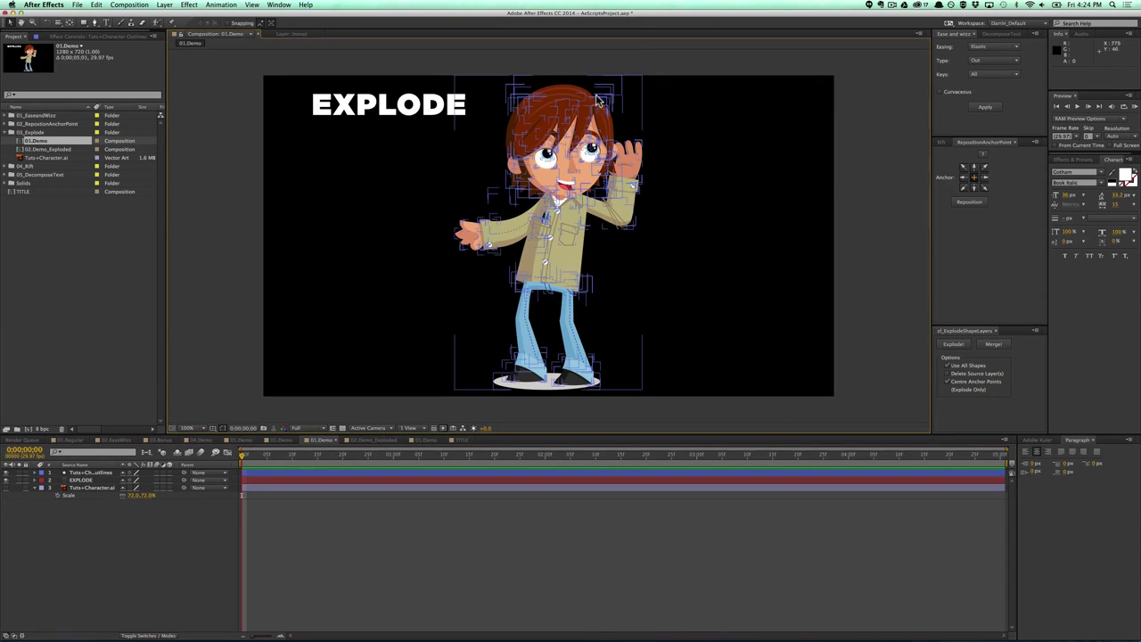
pyautogui.click(624, 219)
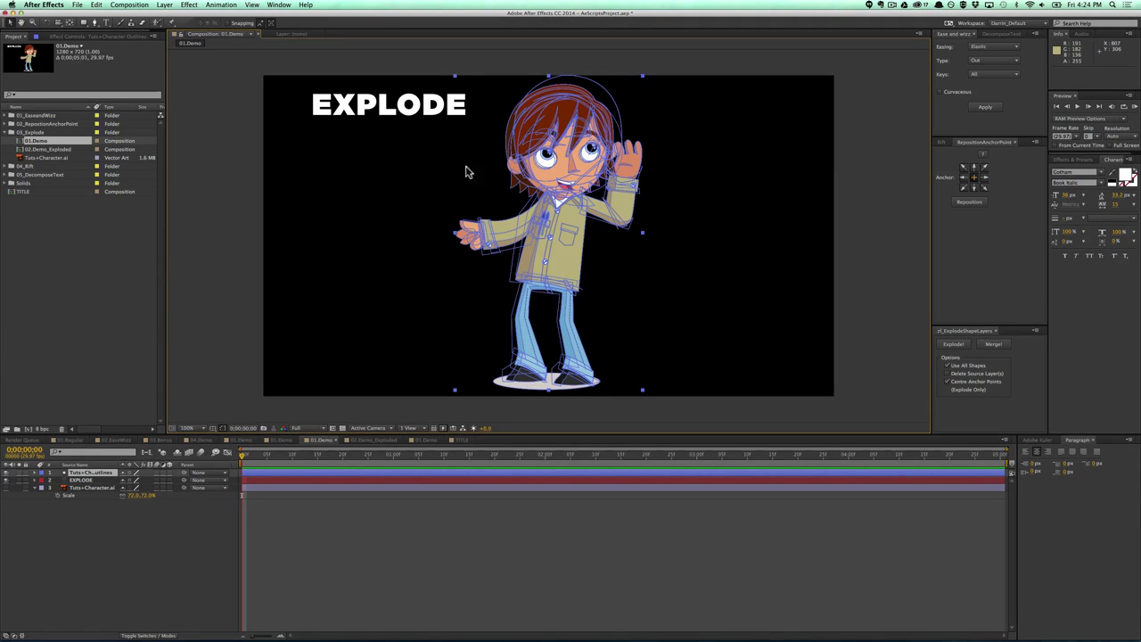
pyautogui.click(337, 246)
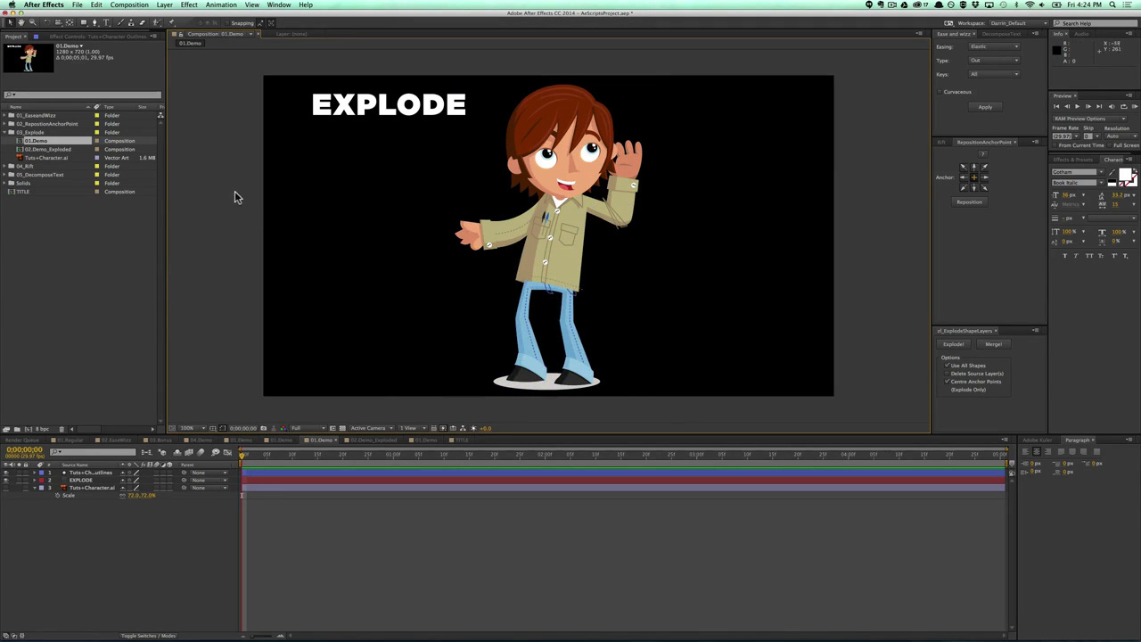
# Twirl open the outlines layer's Contents to list Group 1 through Group 163.
pyautogui.click(89, 471)
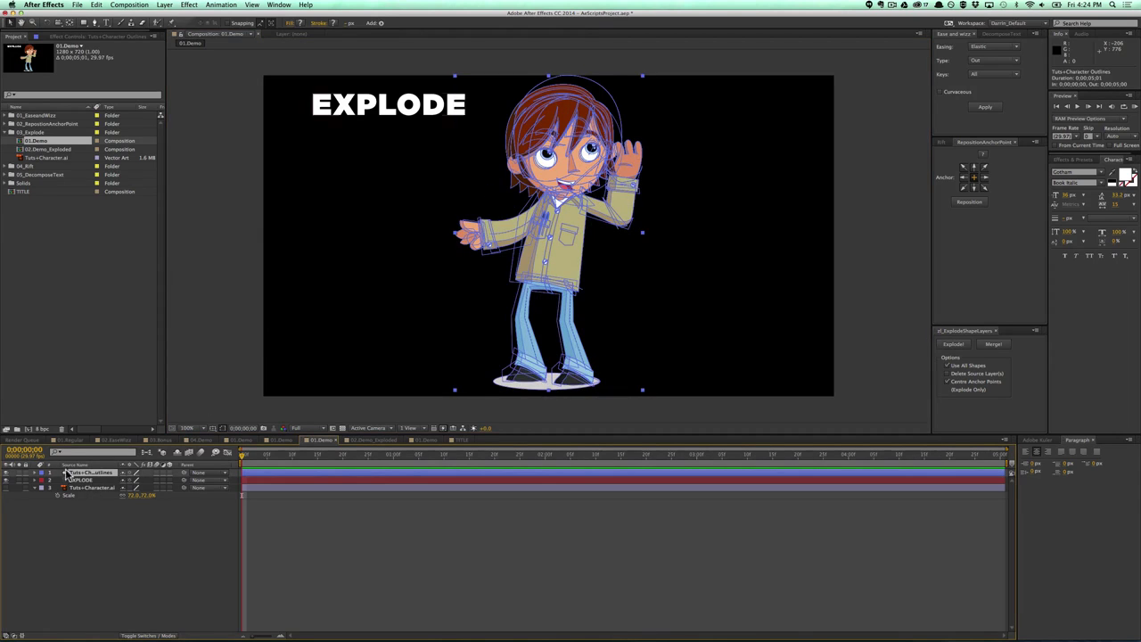
pyautogui.click(36, 473)
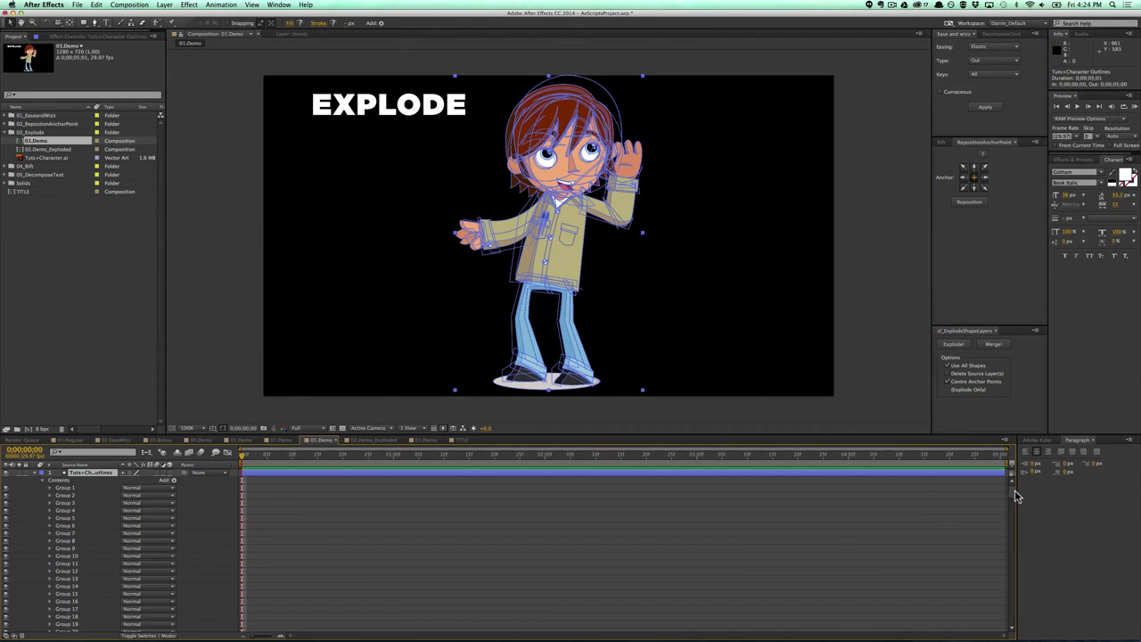
pyautogui.moveTo(1012, 491); pyautogui.dragTo(1007, 628)
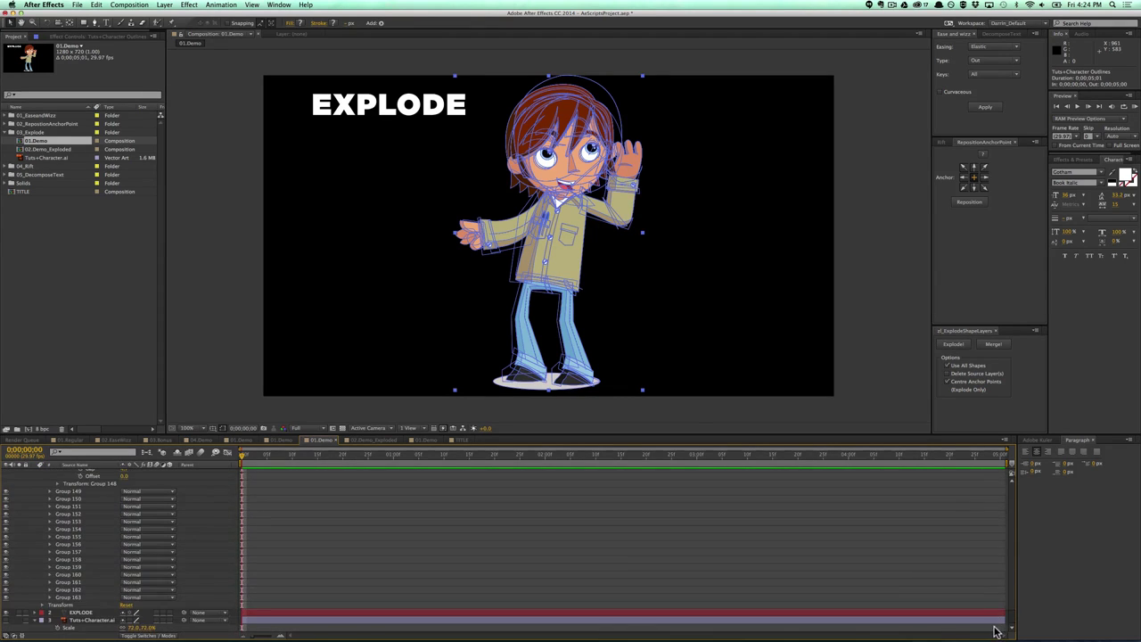
pyautogui.scroll(15, 999, 520)
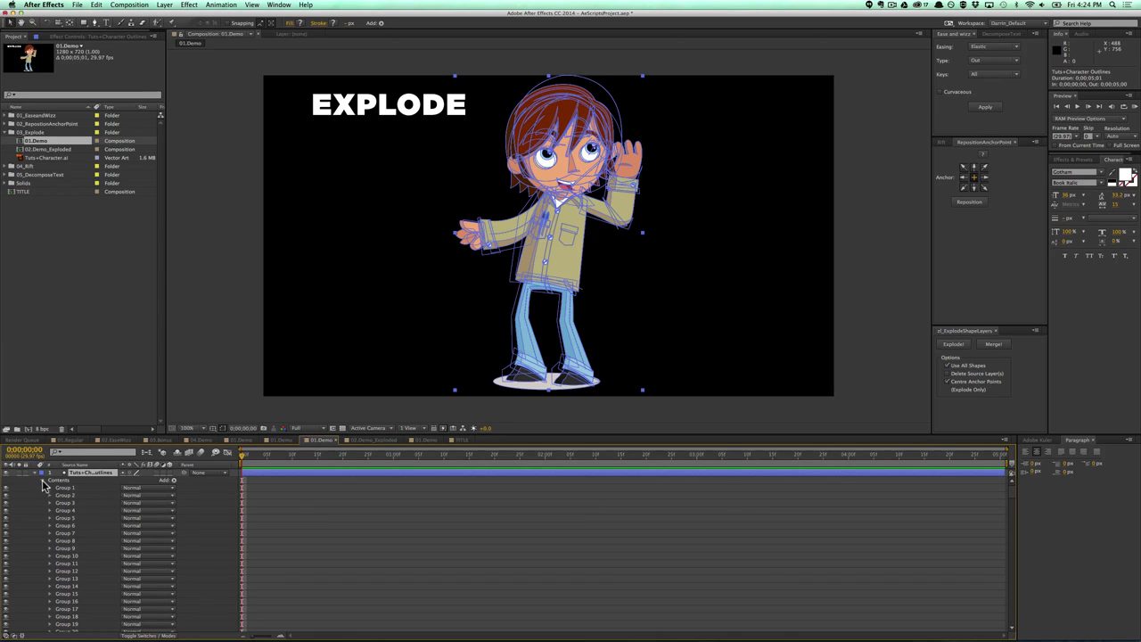
# Select the shoe's Group 87 and rotate it about 94° through its transform properties.
pyautogui.click(634, 334)
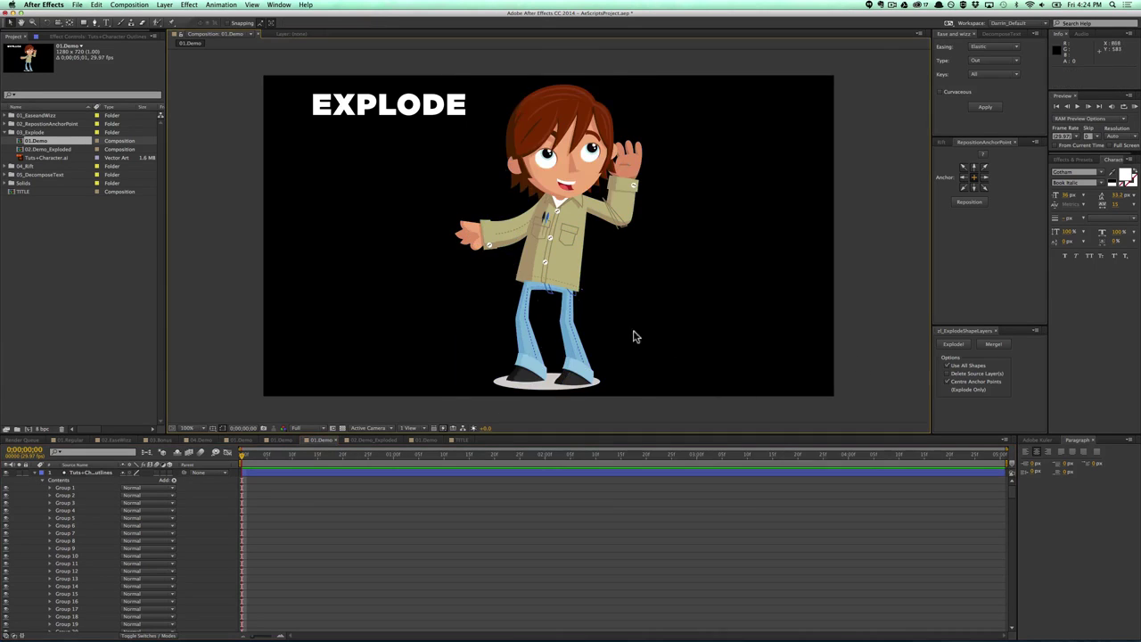
pyautogui.doubleClick(575, 375)
pyautogui.click(574, 379)
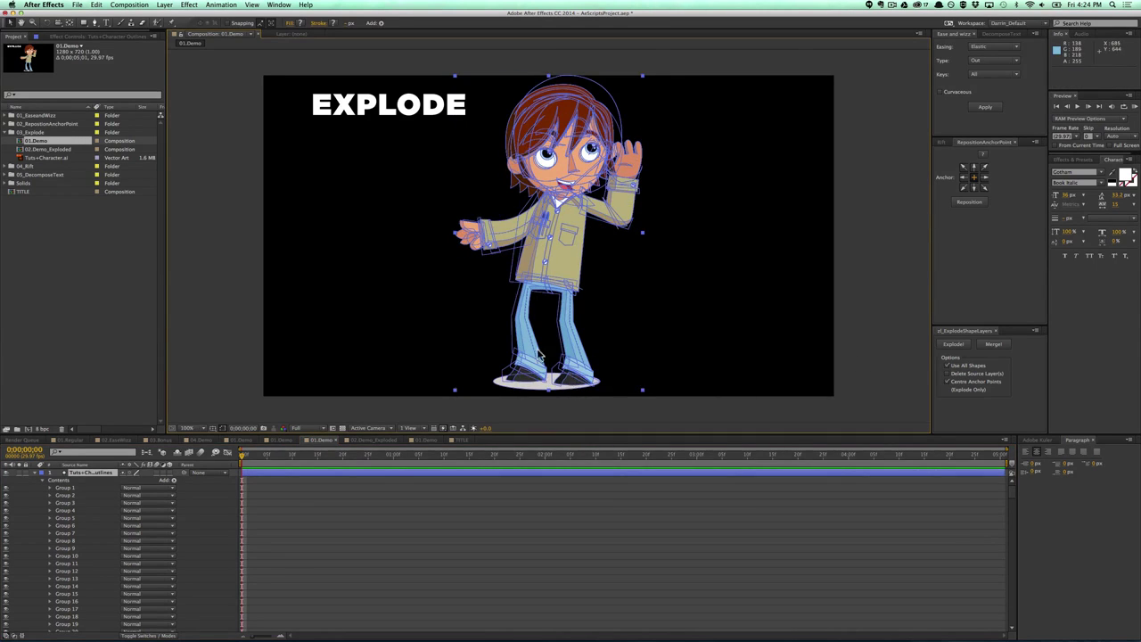
pyautogui.doubleClick(570, 383)
pyautogui.moveTo(1006, 484); pyautogui.dragTo(1000, 545)
pyautogui.scroll(-5, 1002, 544)
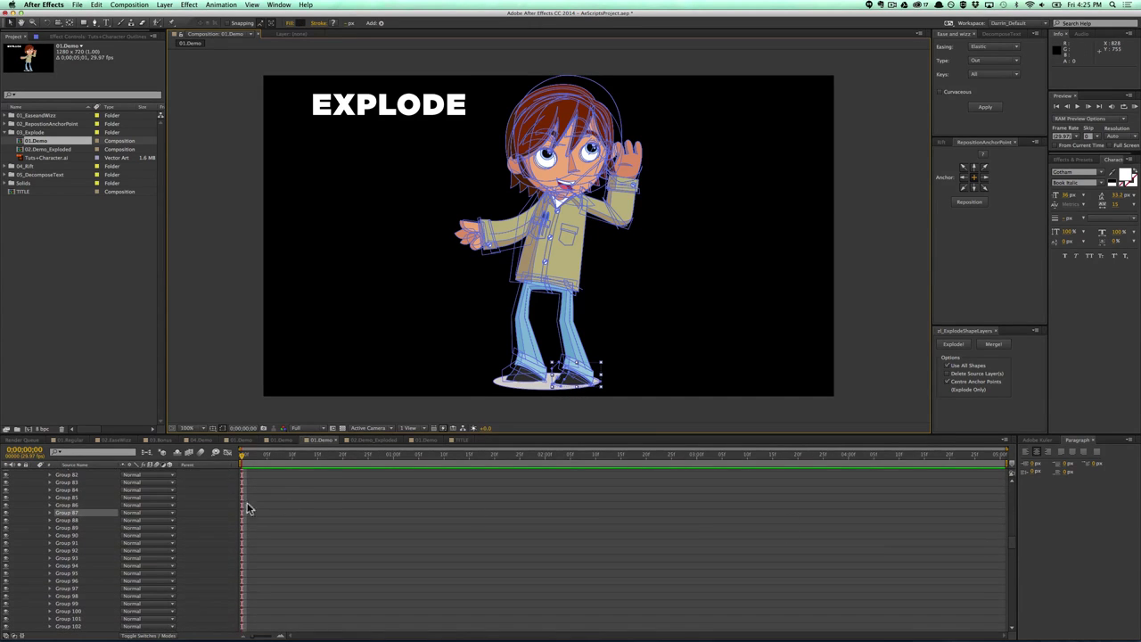
pyautogui.click(50, 512)
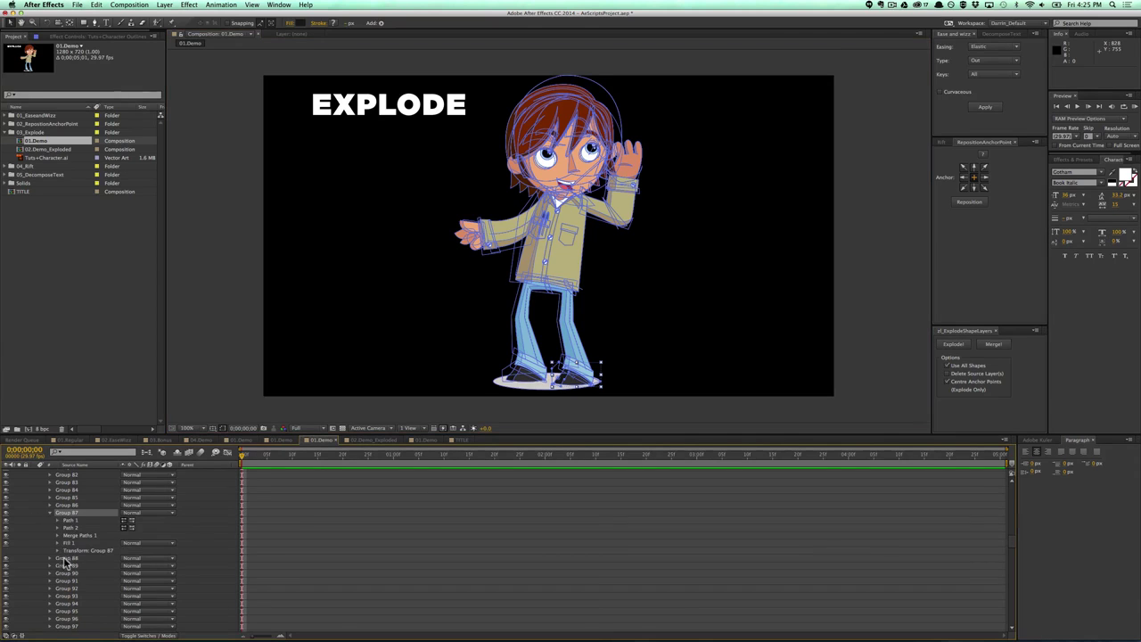
pyautogui.click(57, 551)
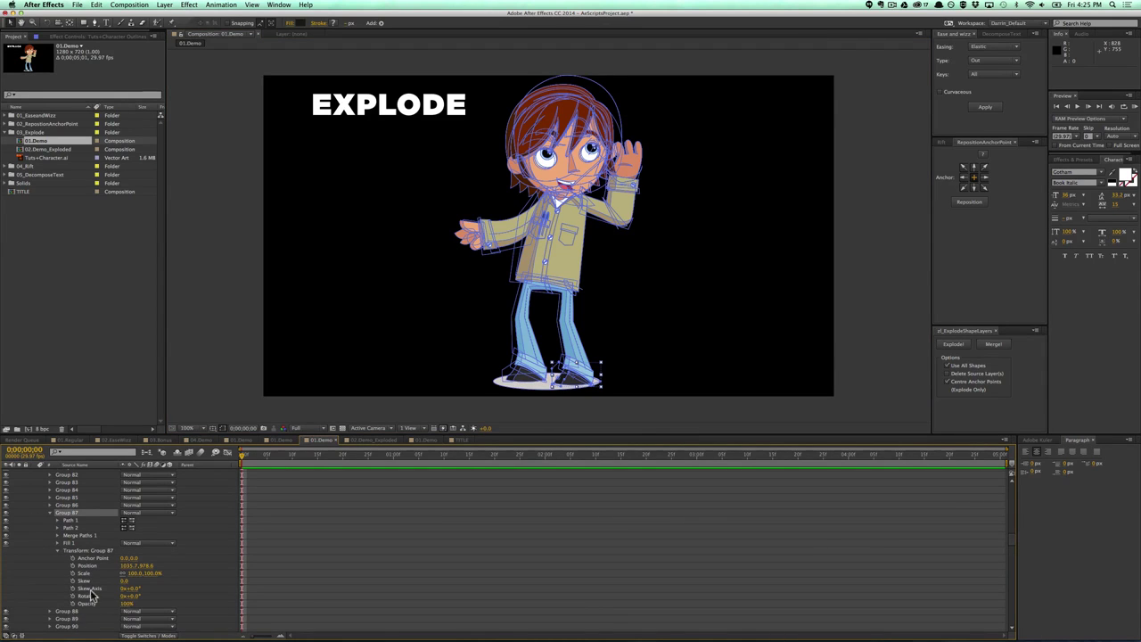
pyautogui.moveTo(130, 595)
pyautogui.mouseDown()
pyautogui.moveTo(167, 596)
pyautogui.moveTo(118, 596)
pyautogui.mouseUp()
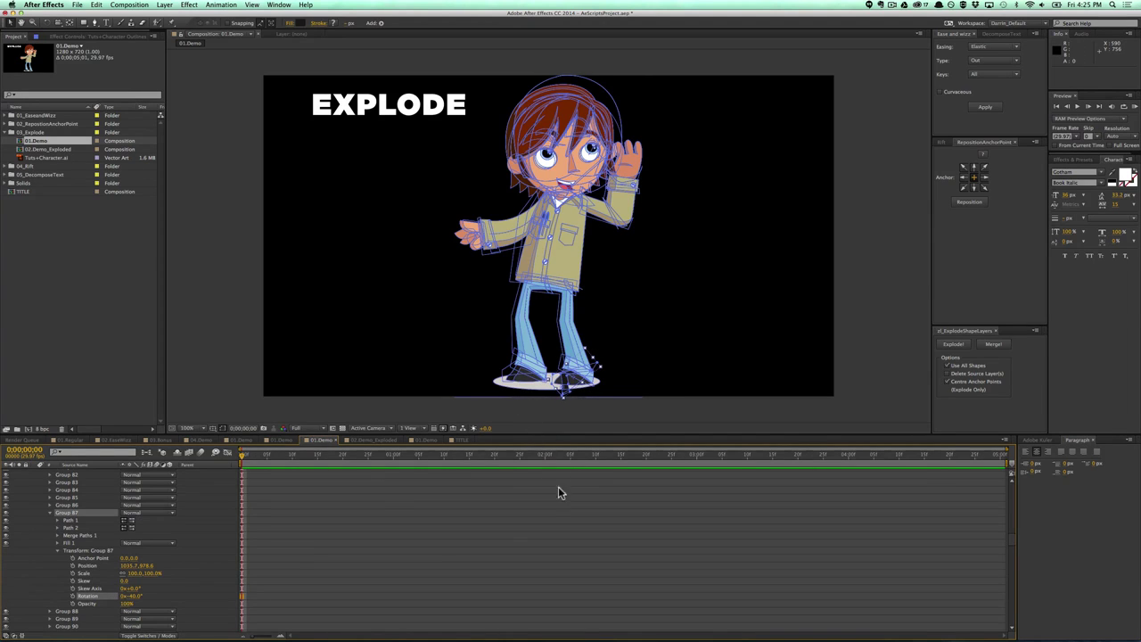
# Undo the shoe rotation and collapse Group 87 and the layer's Contents.
pyautogui.press('super+z')
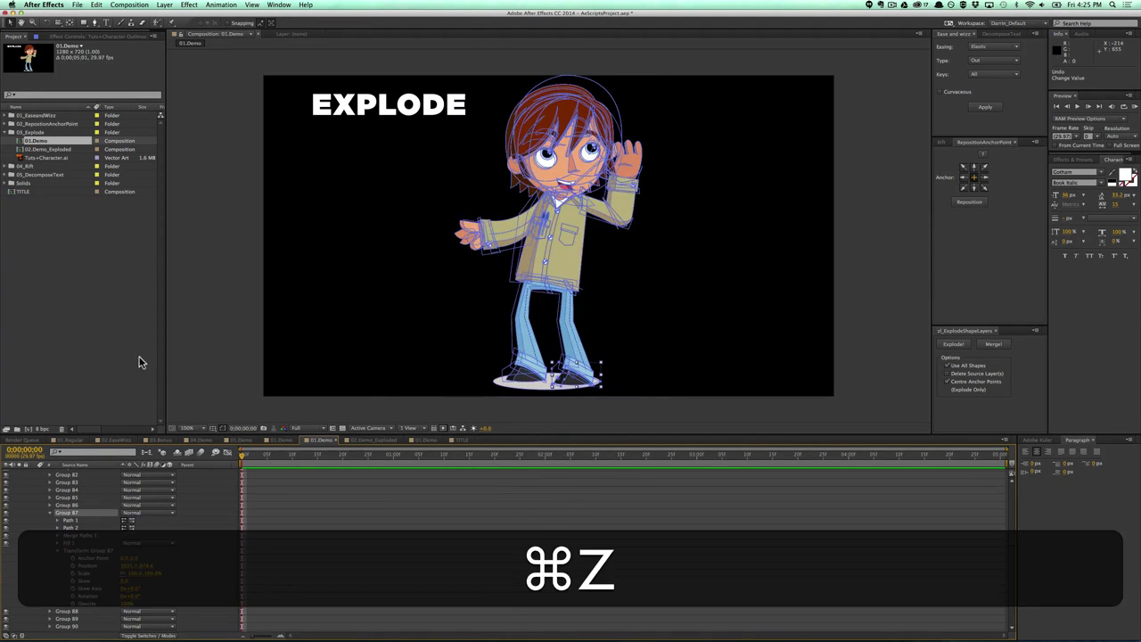
pyautogui.click(51, 512)
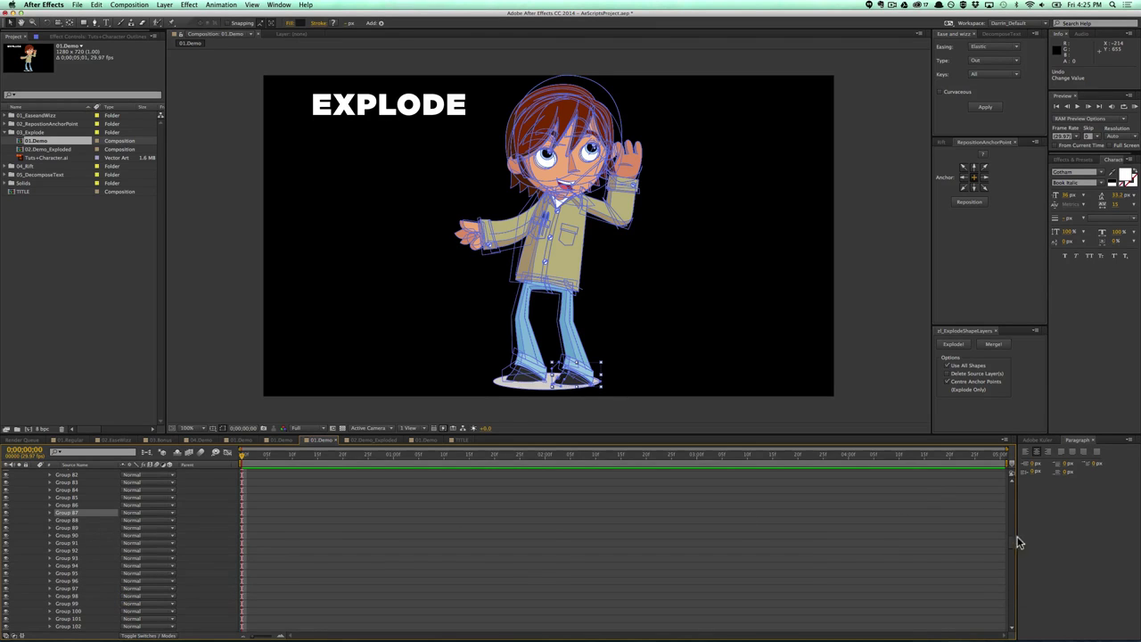
pyautogui.scroll(20, 1015, 517)
pyautogui.click(33, 472)
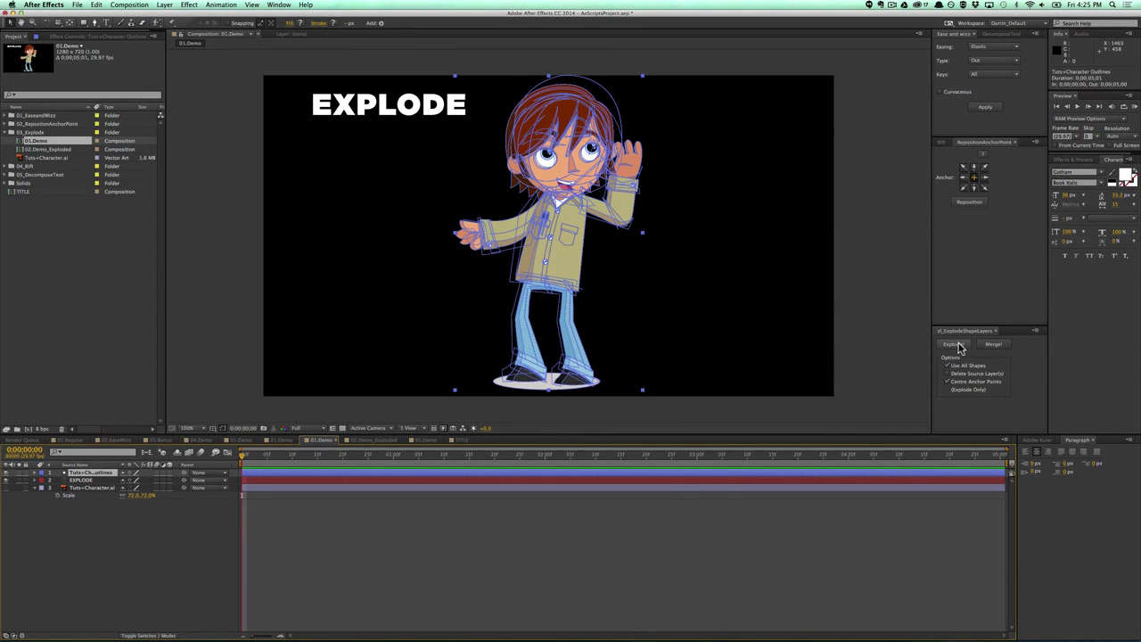
# Switch to 02.Demo_Exploded and marquee-select all shape layers around the left hand.
pyautogui.click(372, 441)
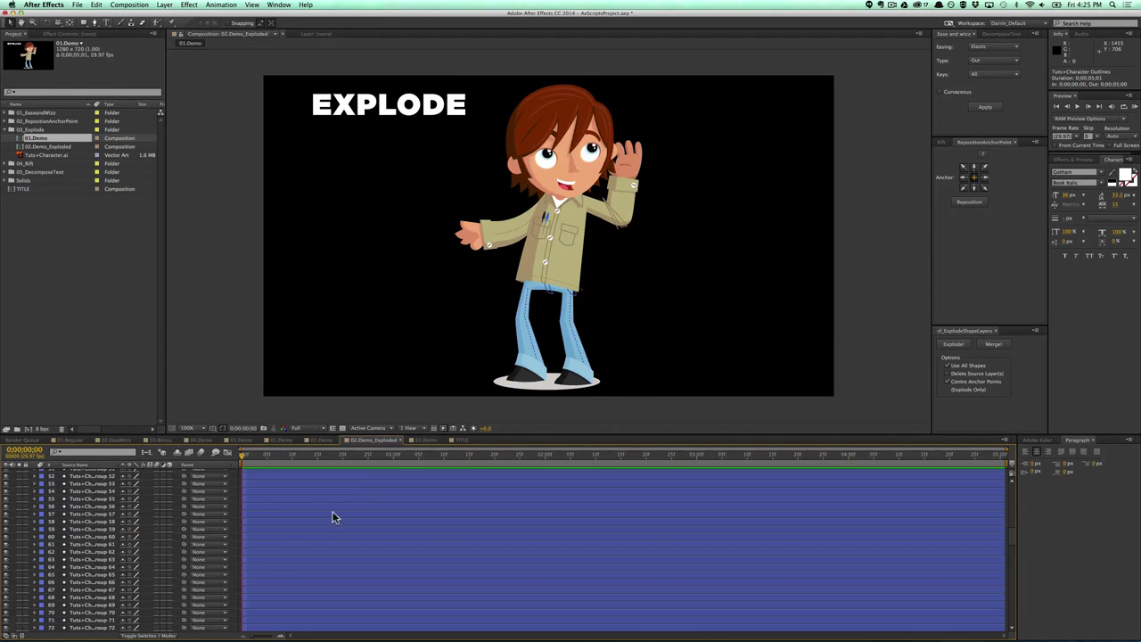
pyautogui.scroll(-20, 1013, 536)
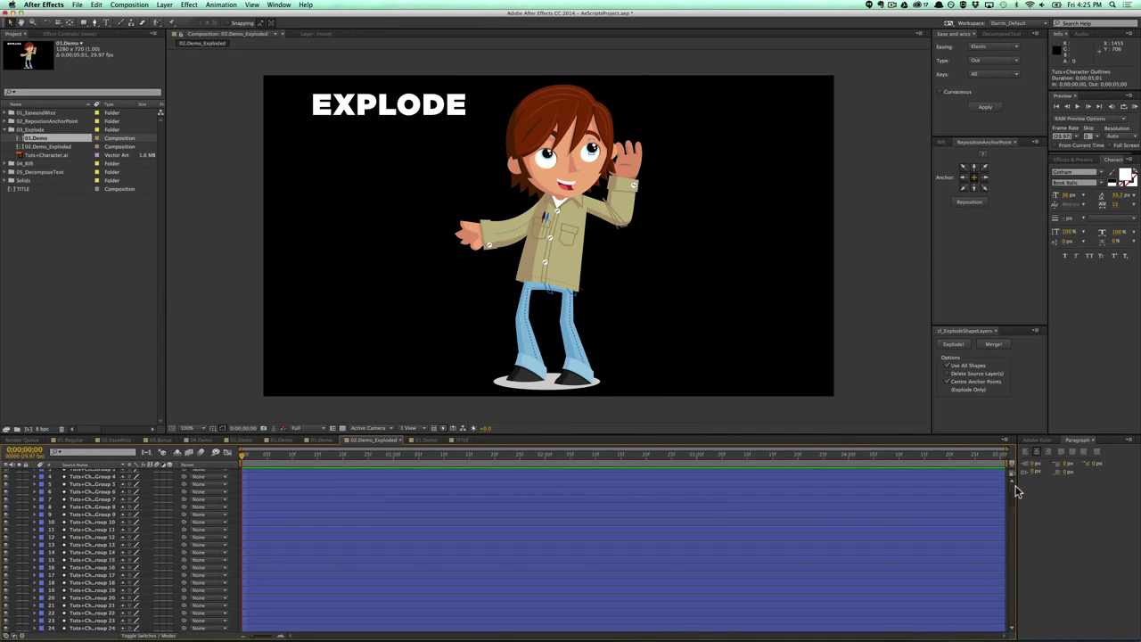
pyautogui.moveTo(1016, 606); pyautogui.dragTo(1017, 621)
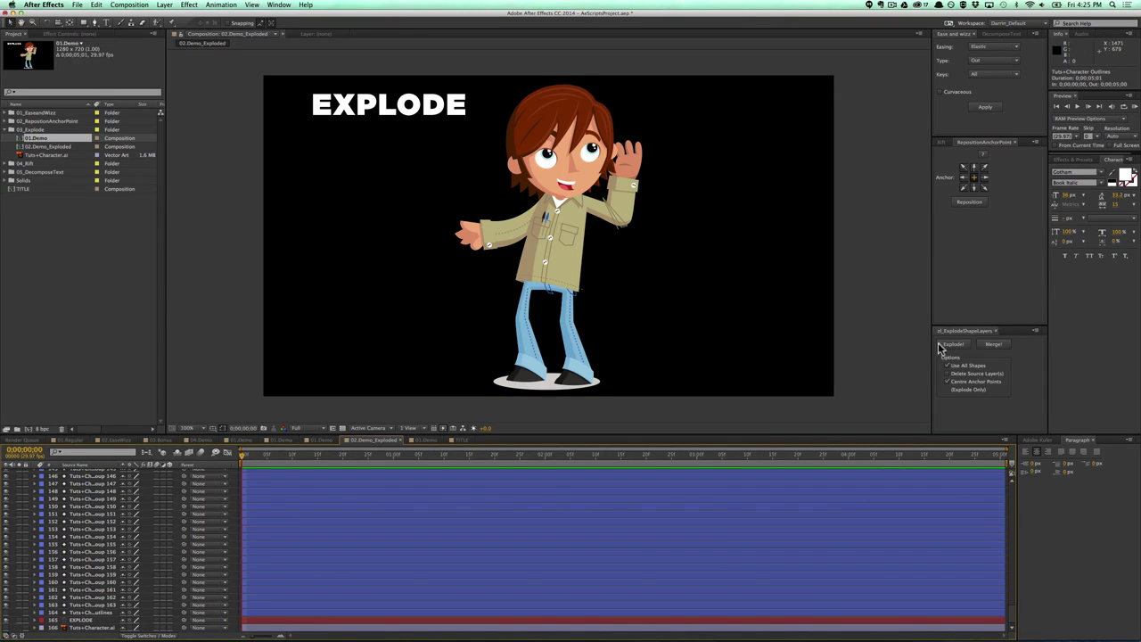
pyautogui.moveTo(427, 211); pyautogui.dragTo(477, 315)
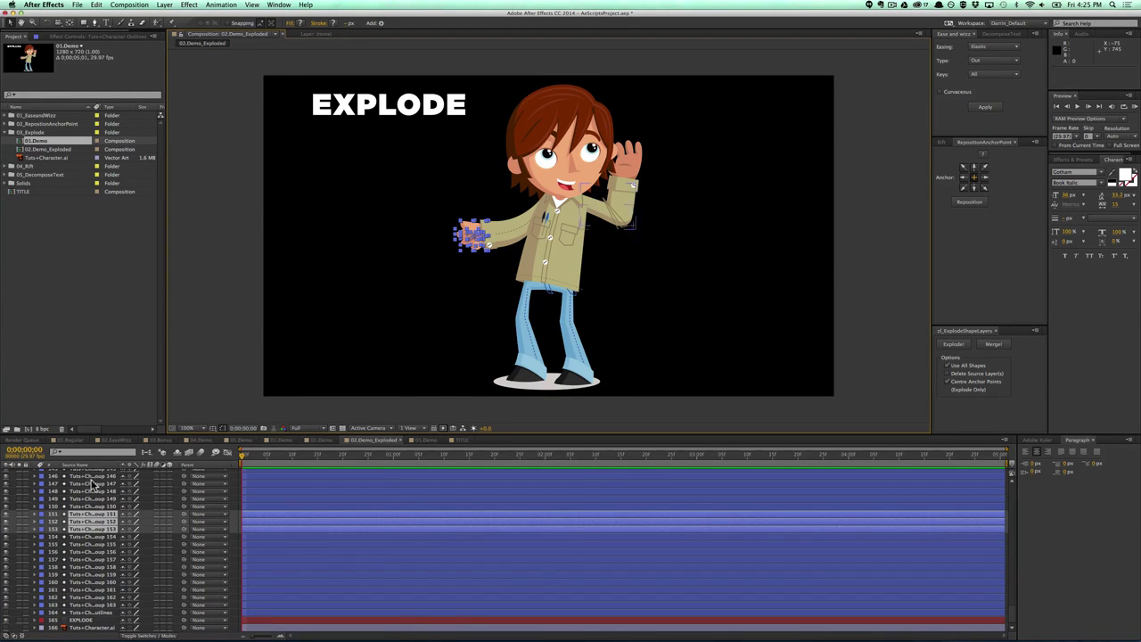
# Merge the hand pieces into one Merged Shape Layer, test-move it, then undo the move.
pyautogui.click(999, 347)
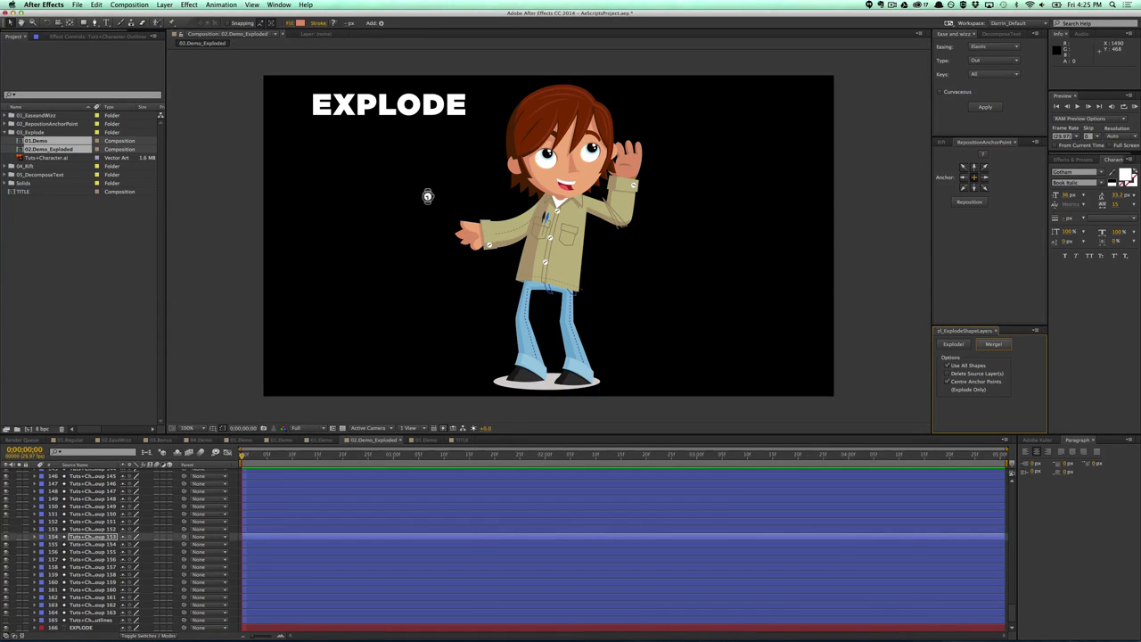
pyautogui.click(458, 238)
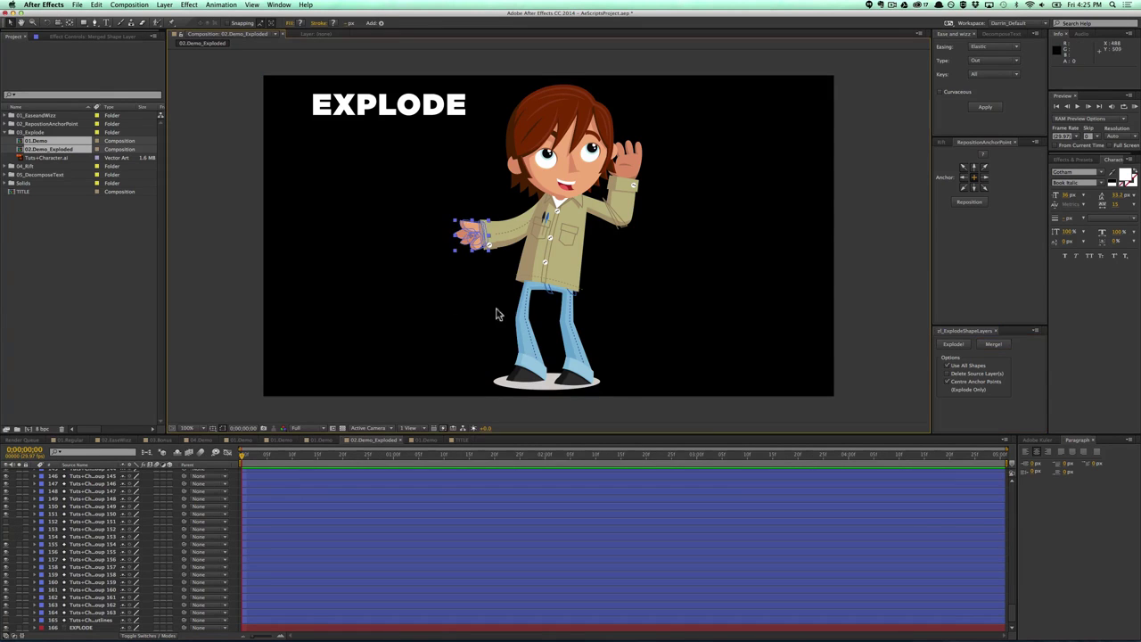
pyautogui.scroll(20, 1014, 611)
pyautogui.scroll(4, 1013, 532)
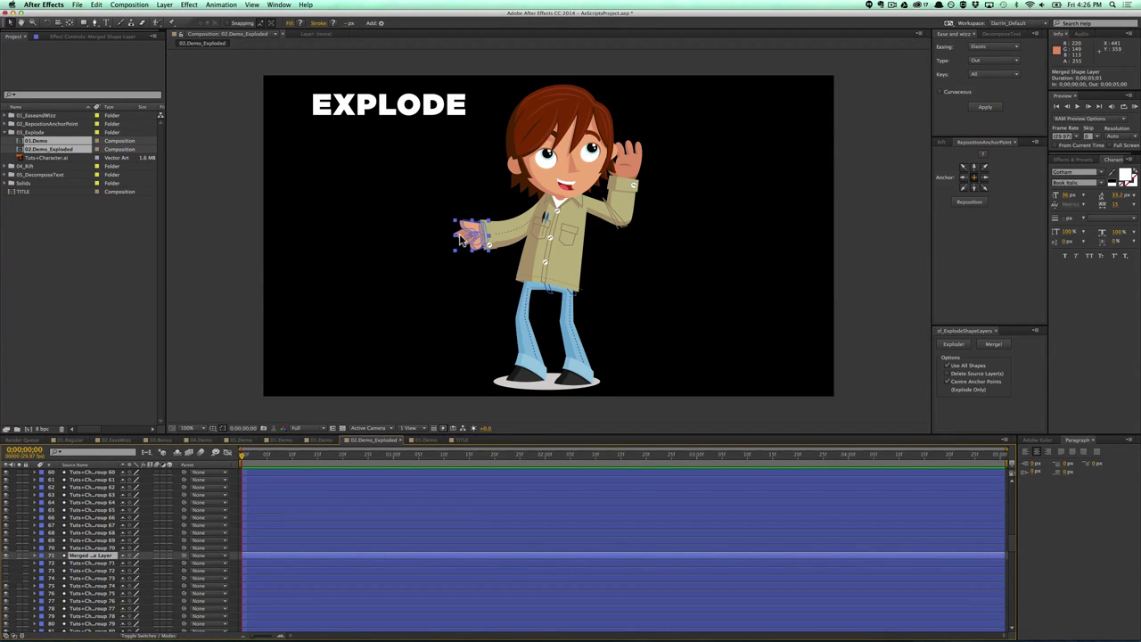
pyautogui.moveTo(462, 239); pyautogui.dragTo(401, 241)
pyautogui.press('super+z')
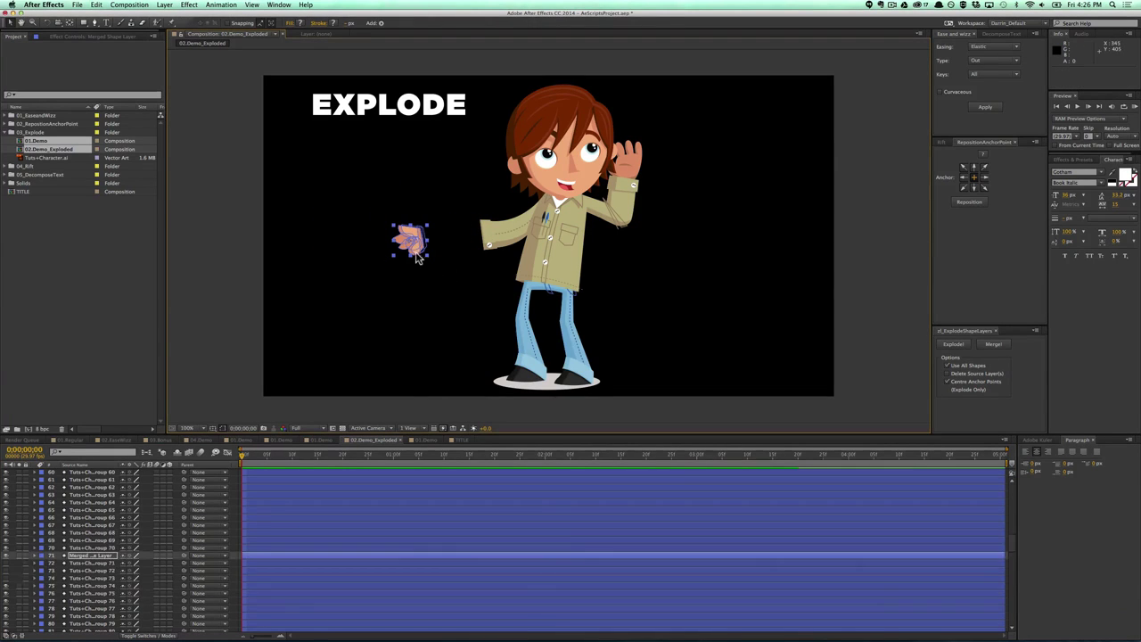
pyautogui.press('super+z')
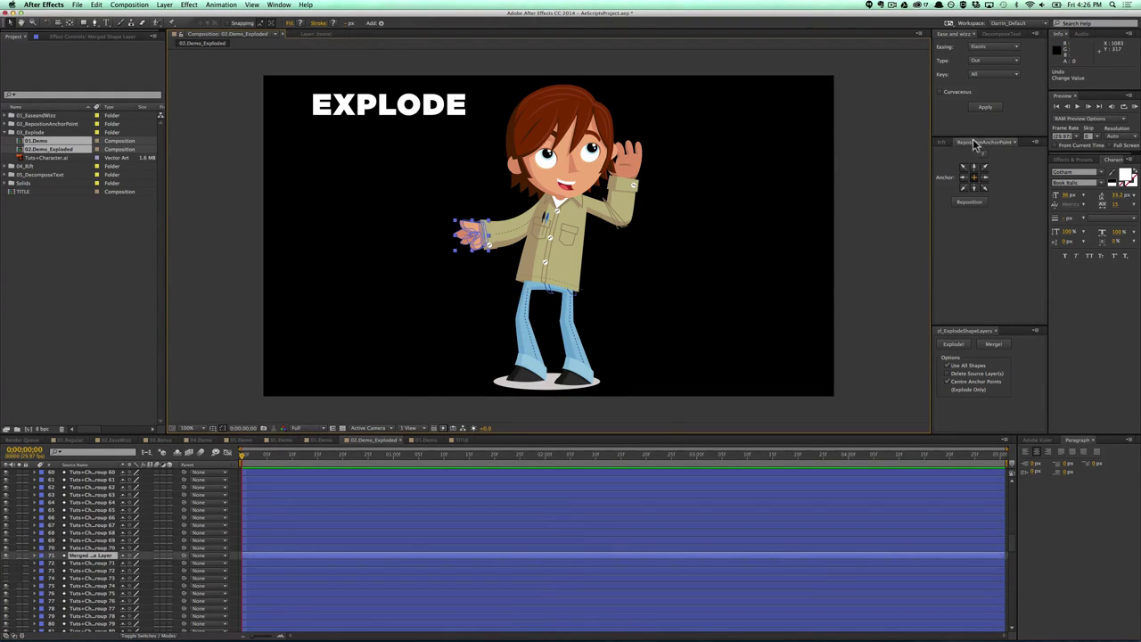
# Reposition the hand's anchor to right-middle and test Rotation around it, then deselect.
pyautogui.click(985, 178)
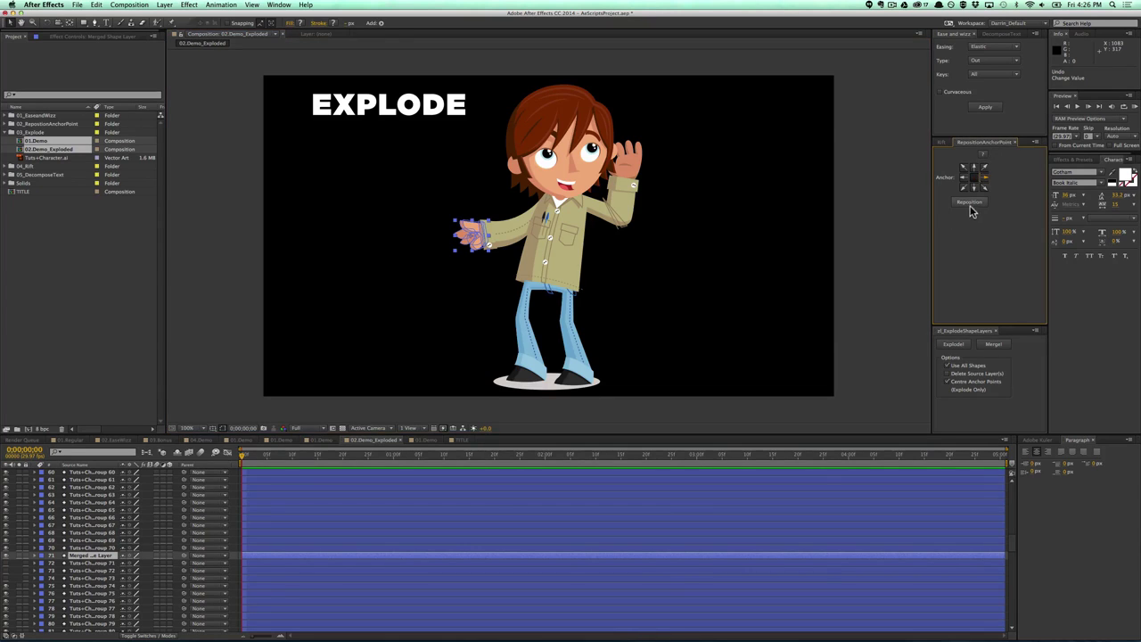
pyautogui.click(969, 203)
pyautogui.press('r')
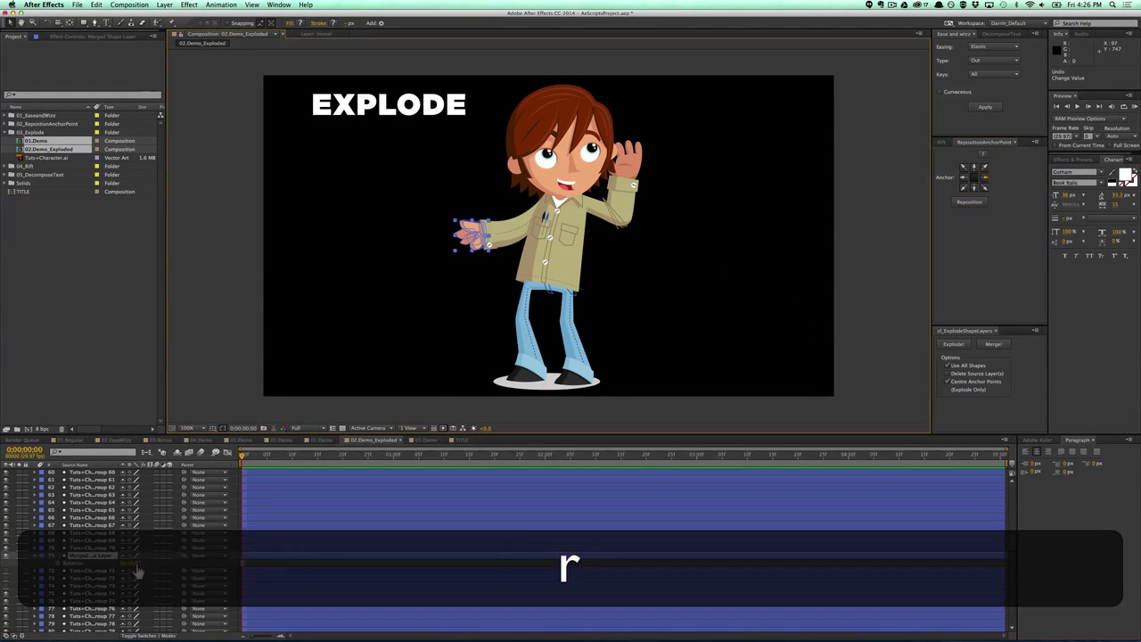
pyautogui.moveTo(134, 562); pyautogui.dragTo(137, 560)
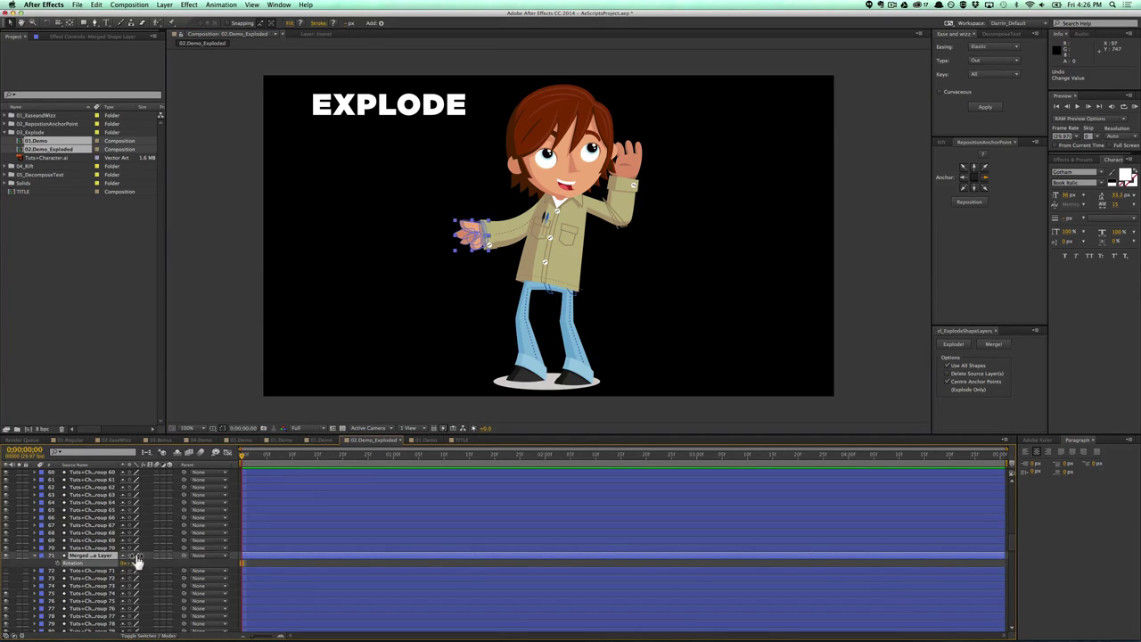
pyautogui.click(209, 282)
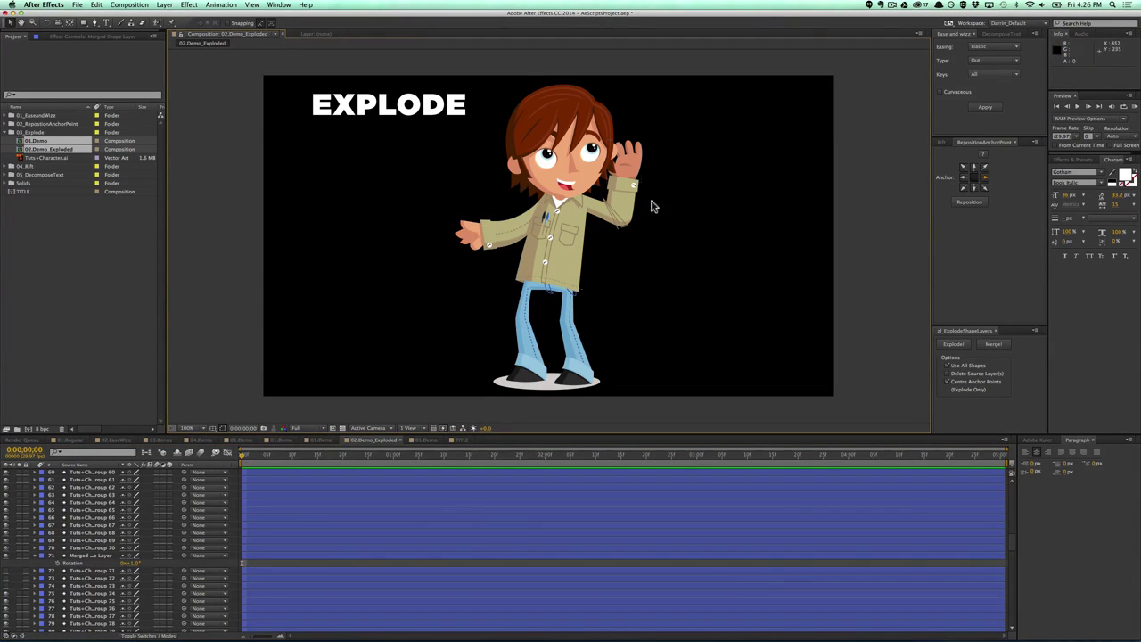
pyautogui.click(37, 555)
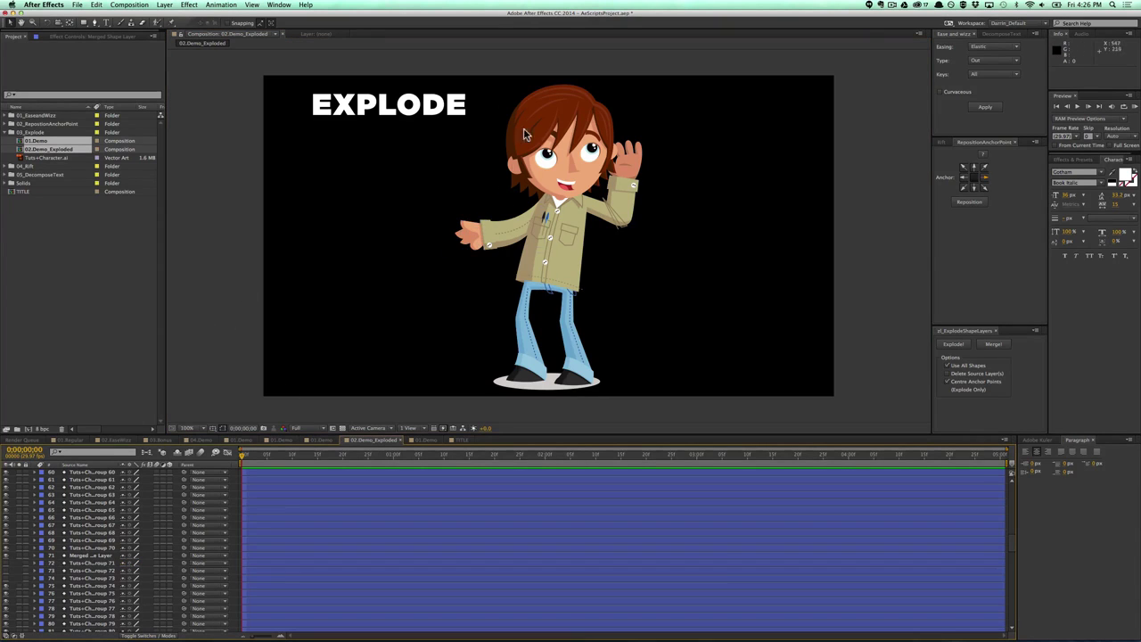
pyautogui.click(412, 262)
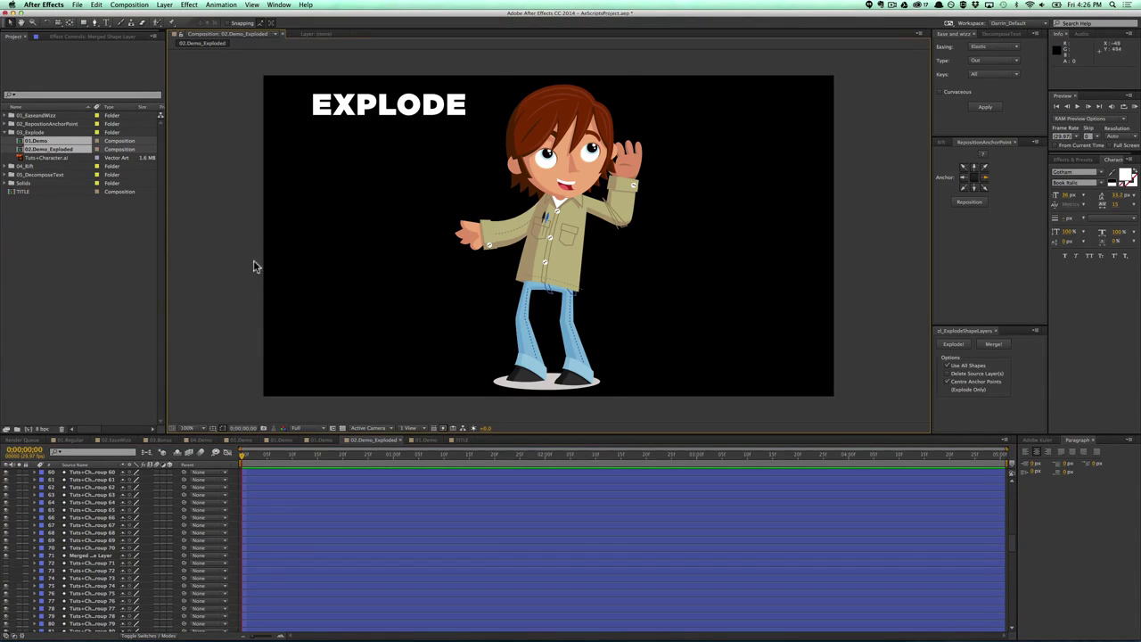
pyautogui.click(85, 282)
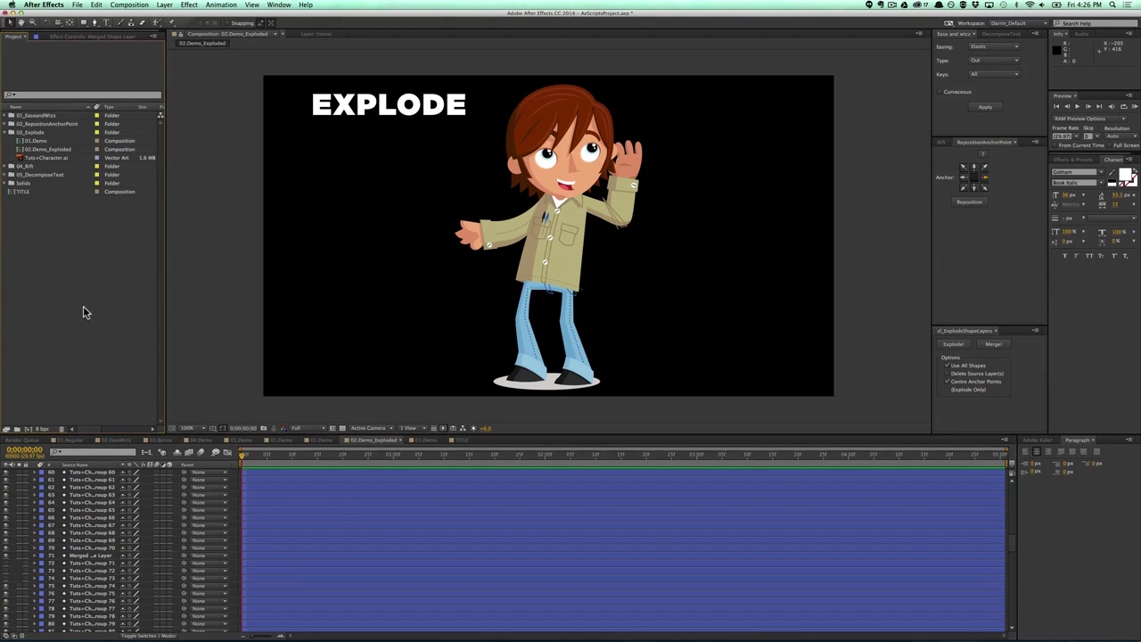
# Open 01.Demo from the 04_Rift folder and scrub to about 2 seconds.
pyautogui.click(7, 133)
pyautogui.click(7, 141)
pyautogui.doubleClick(35, 146)
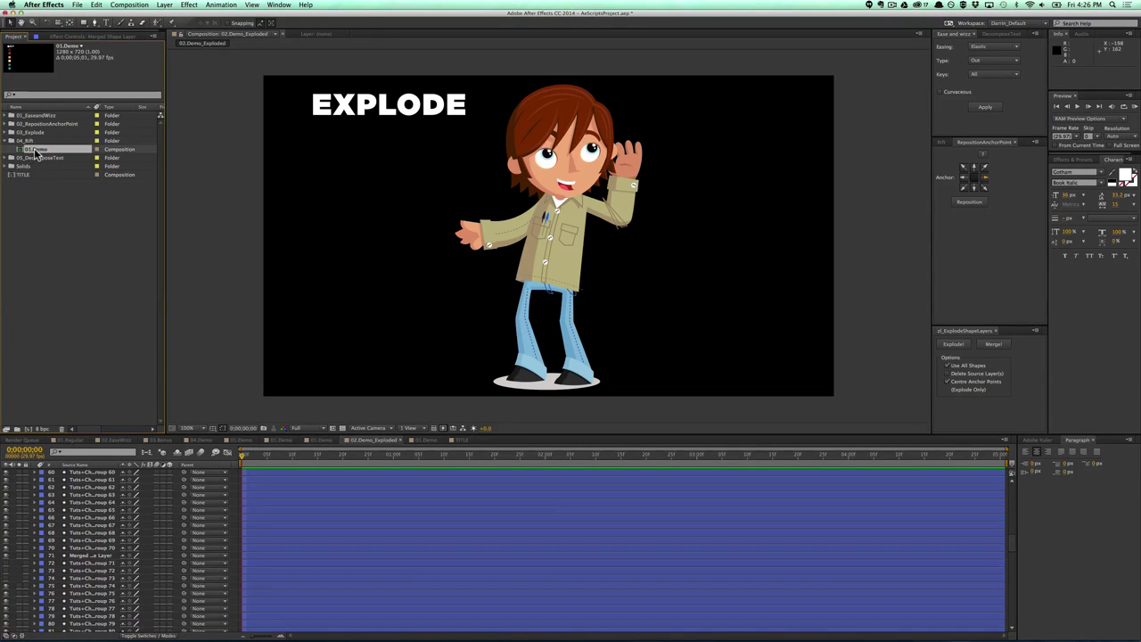
pyautogui.moveTo(243, 458)
pyautogui.mouseDown()
pyautogui.moveTo(547, 480)
pyautogui.moveTo(243, 471)
pyautogui.mouseUp()
# End the work area near 02;16 and RAM preview the sliding squares.
pyautogui.click(943, 142)
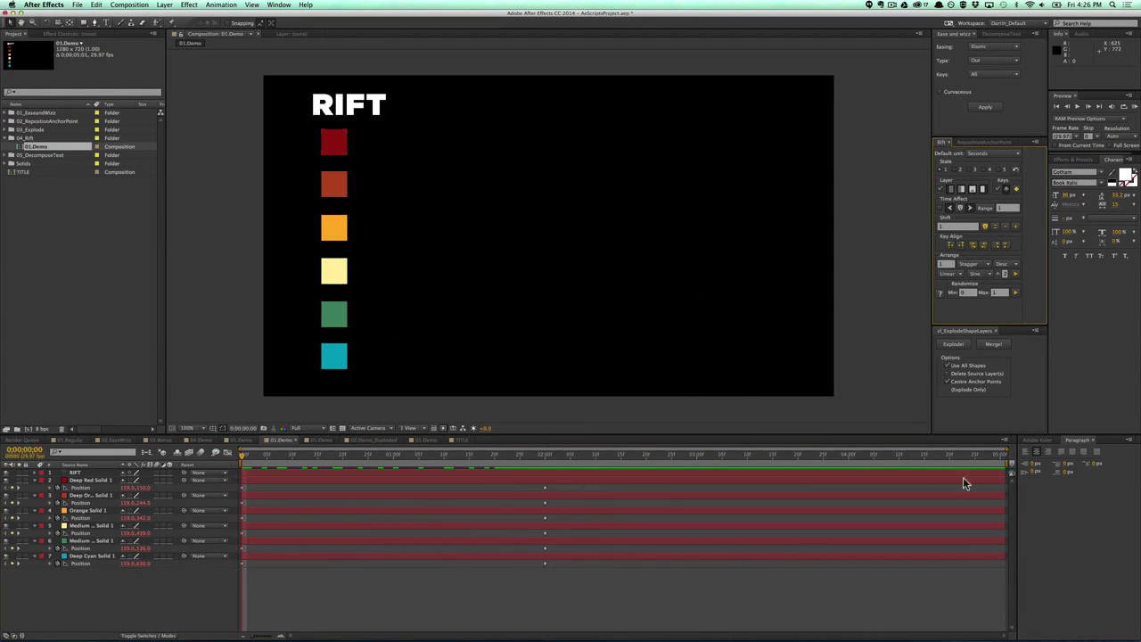
pyautogui.moveTo(1009, 463); pyautogui.dragTo(630, 463)
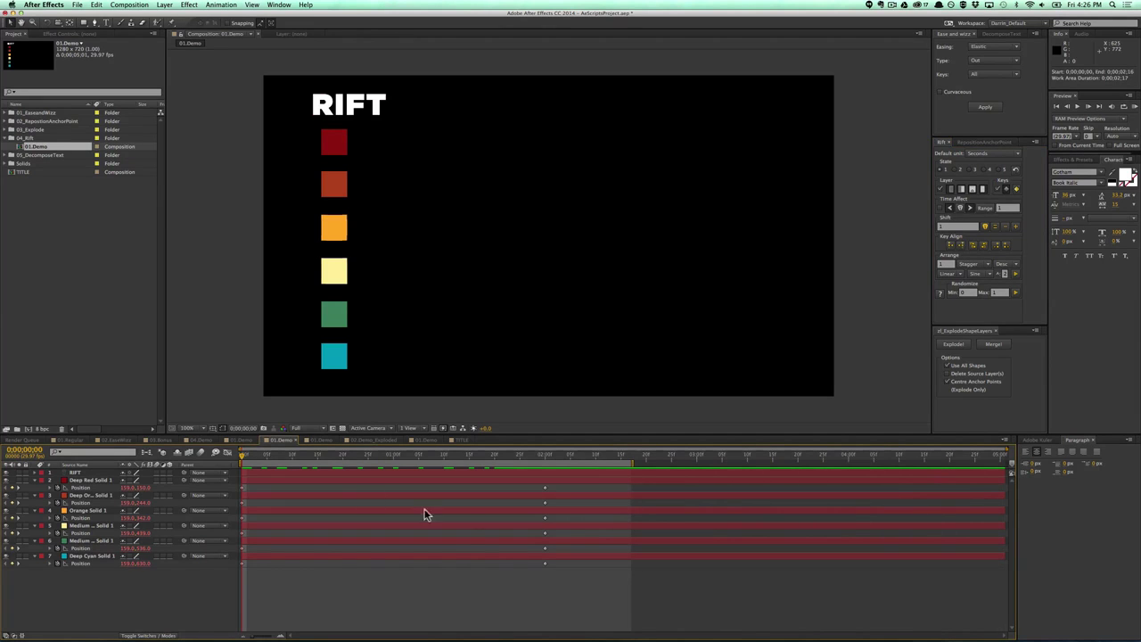
pyautogui.press('KP_0')
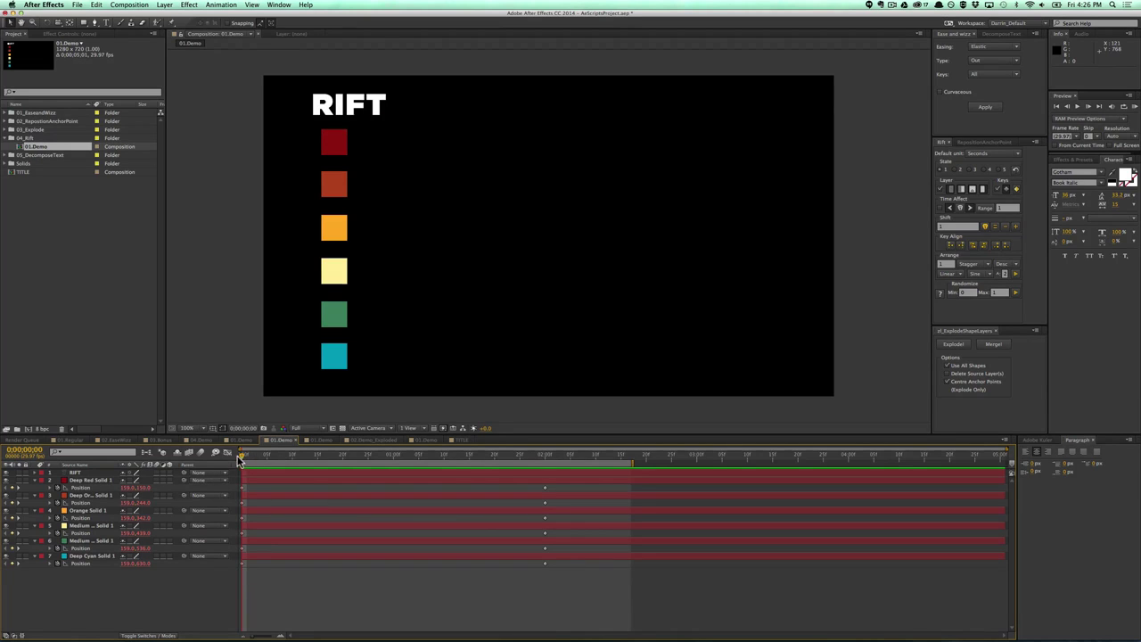
pyautogui.click(84, 496)
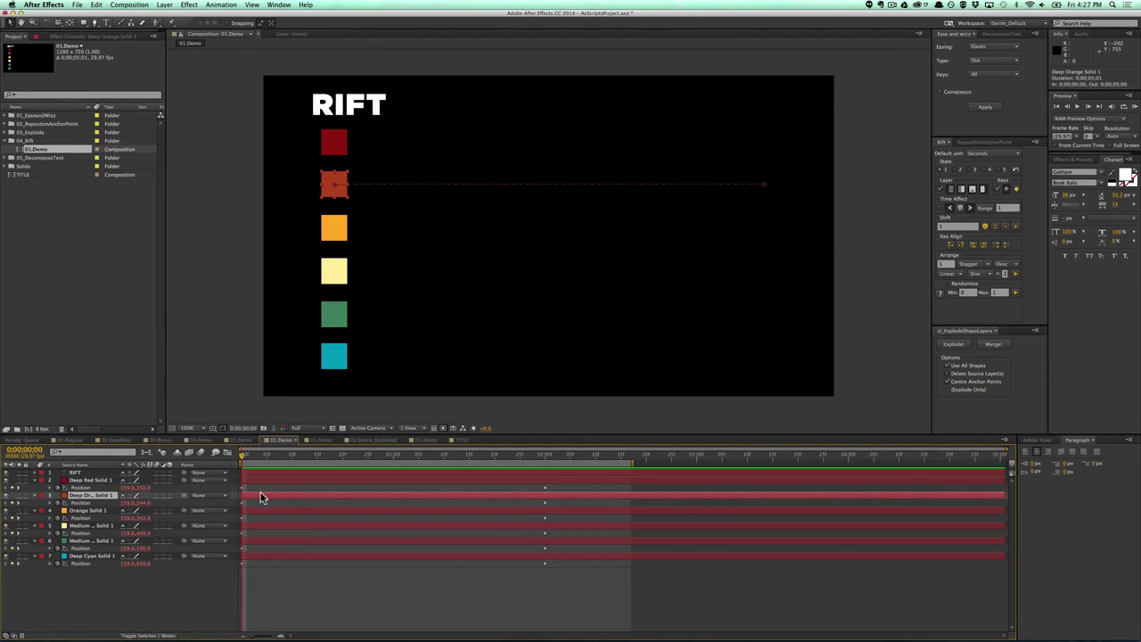
pyautogui.moveTo(262, 496); pyautogui.dragTo(330, 556)
pyautogui.click(109, 510)
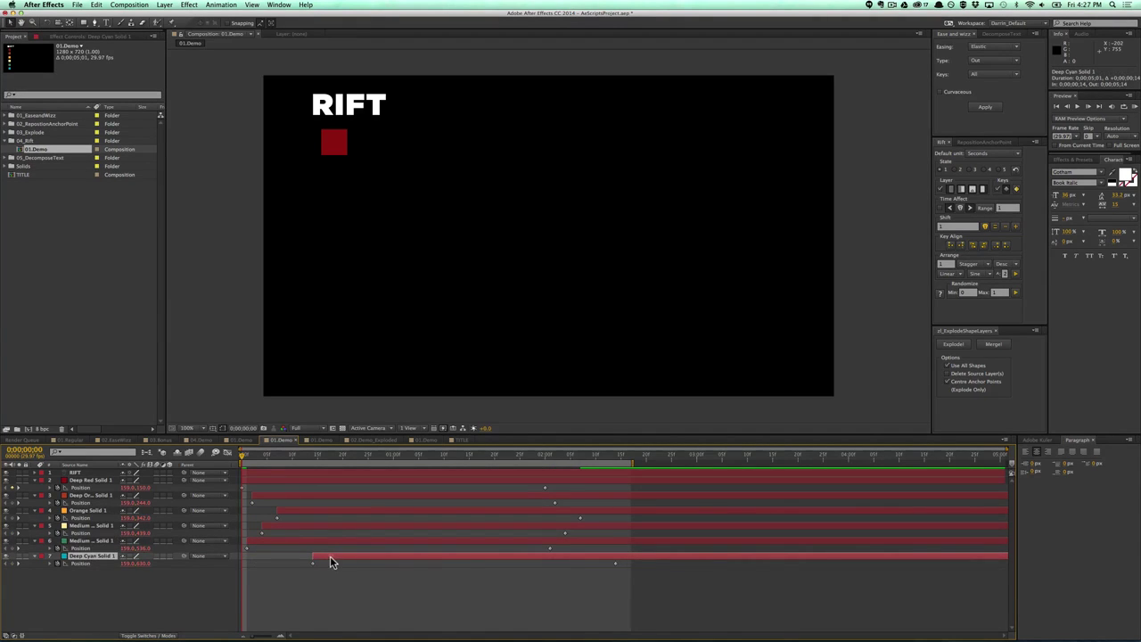
pyautogui.press('0')
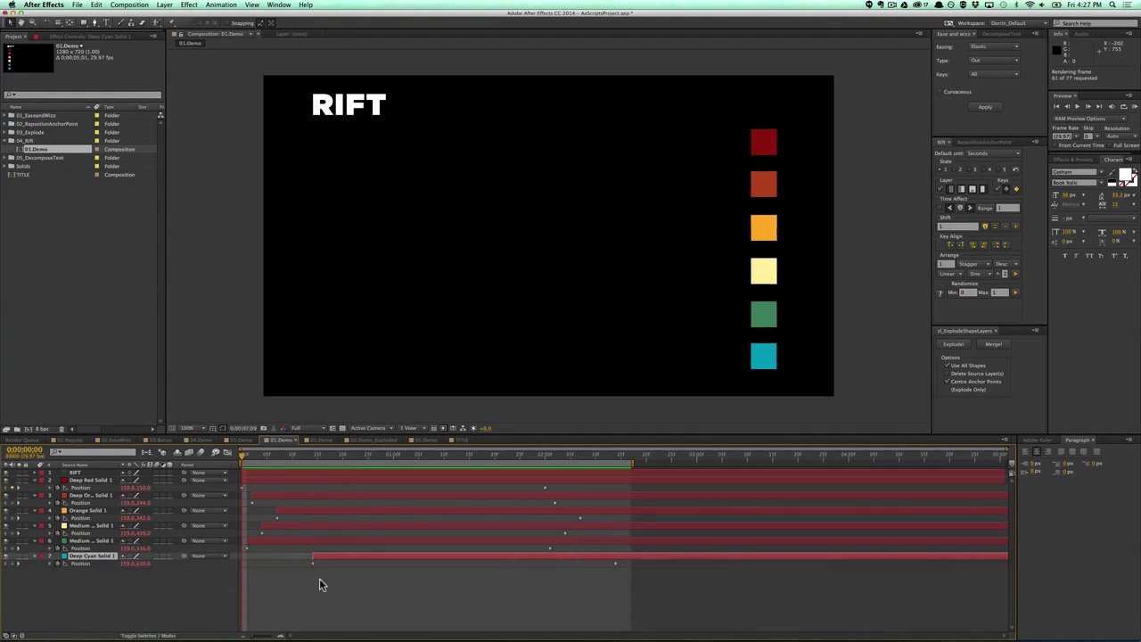
pyautogui.moveTo(278, 513); pyautogui.dragTo(240, 541)
pyautogui.moveTo(313, 556); pyautogui.dragTo(188, 553)
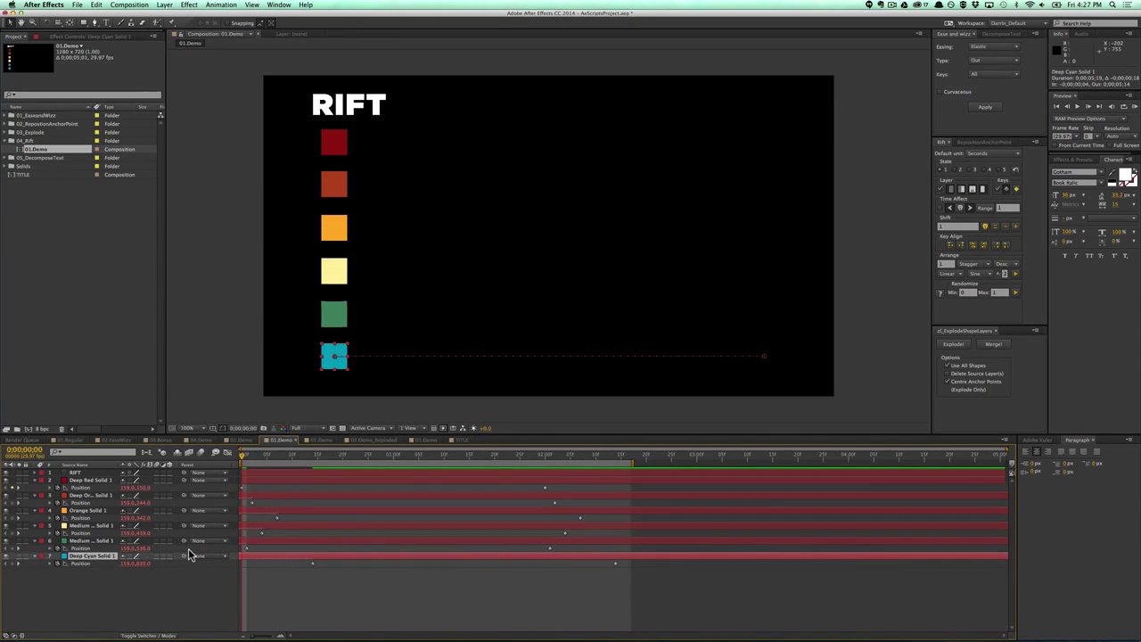
pyautogui.press('0')
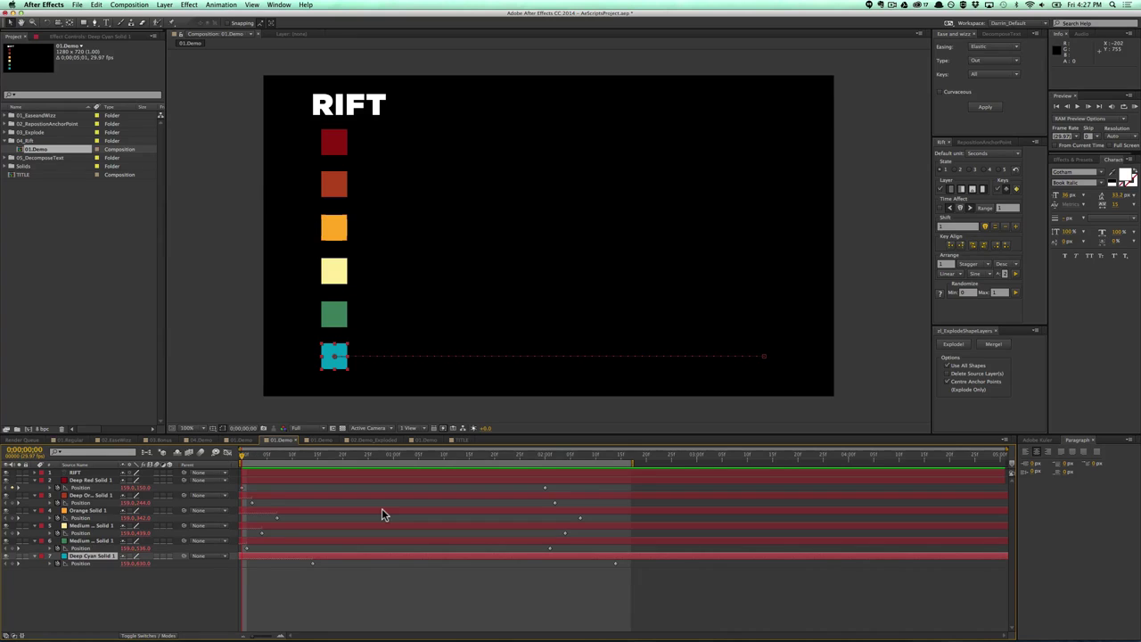
pyautogui.press('super+z')
pyautogui.press('super+z')
pyautogui.press('super+z')
pyautogui.press('super+z')
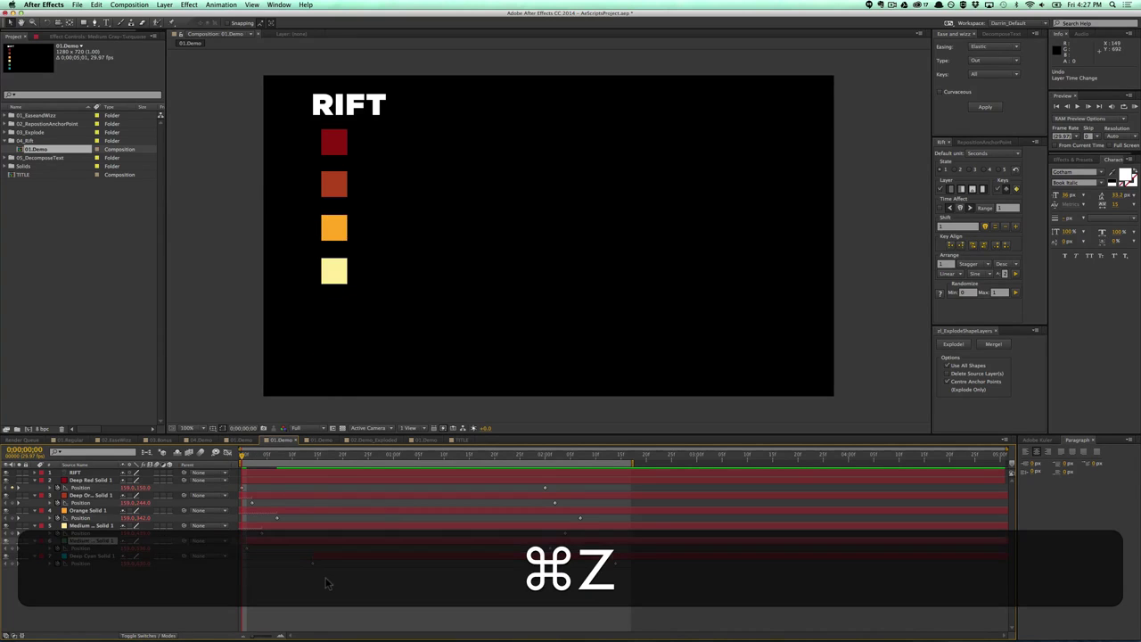
pyautogui.press('super+z')
pyautogui.press('super+z')
pyautogui.press('super+z')
pyautogui.press('super+z')
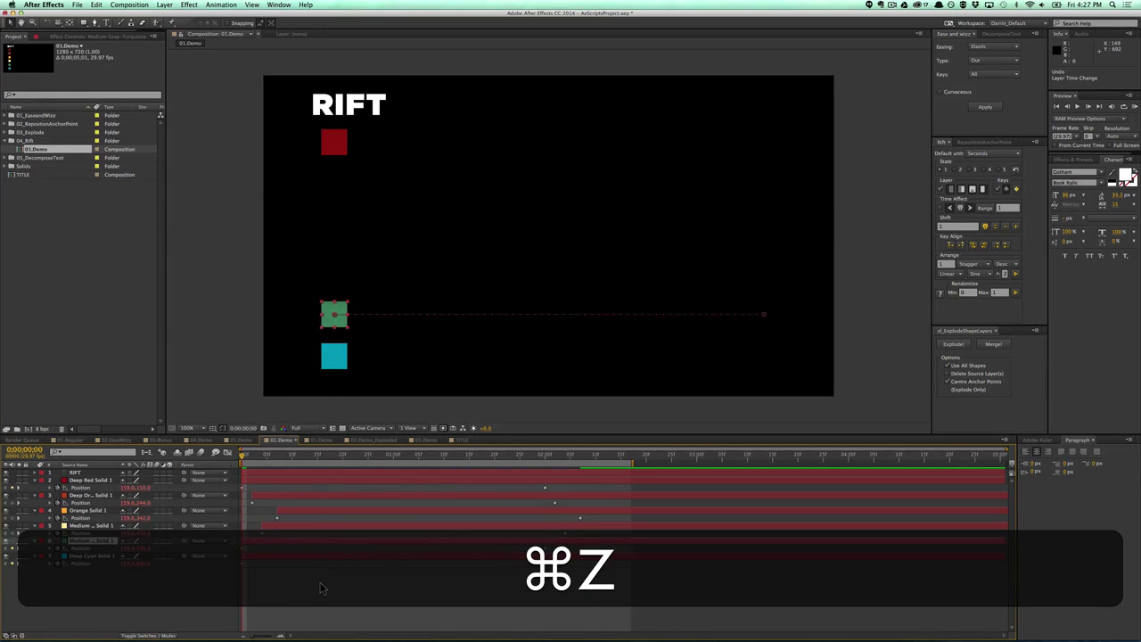
pyautogui.press('super+z')
pyautogui.press('super+z')
pyautogui.press('super+z')
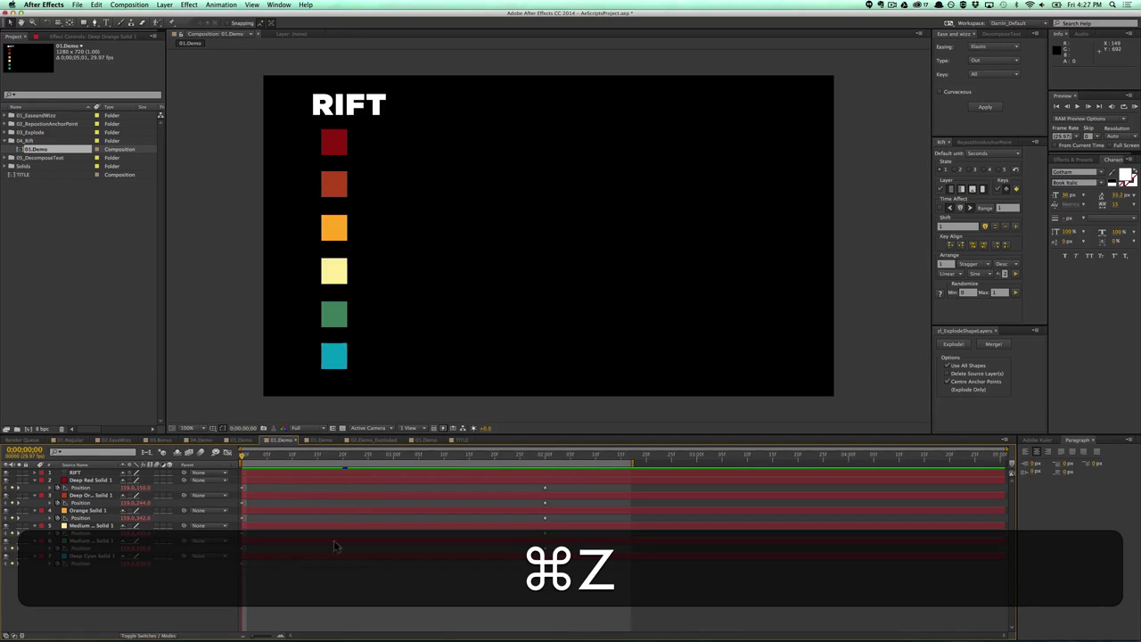
# Select all six solids from Deep Red Solid 1 and enable Rift's 'Affect only selected keys'.
pyautogui.click(85, 480)
pyautogui.keyDown('shift'); pyautogui.click(89, 556); pyautogui.keyUp('shift')
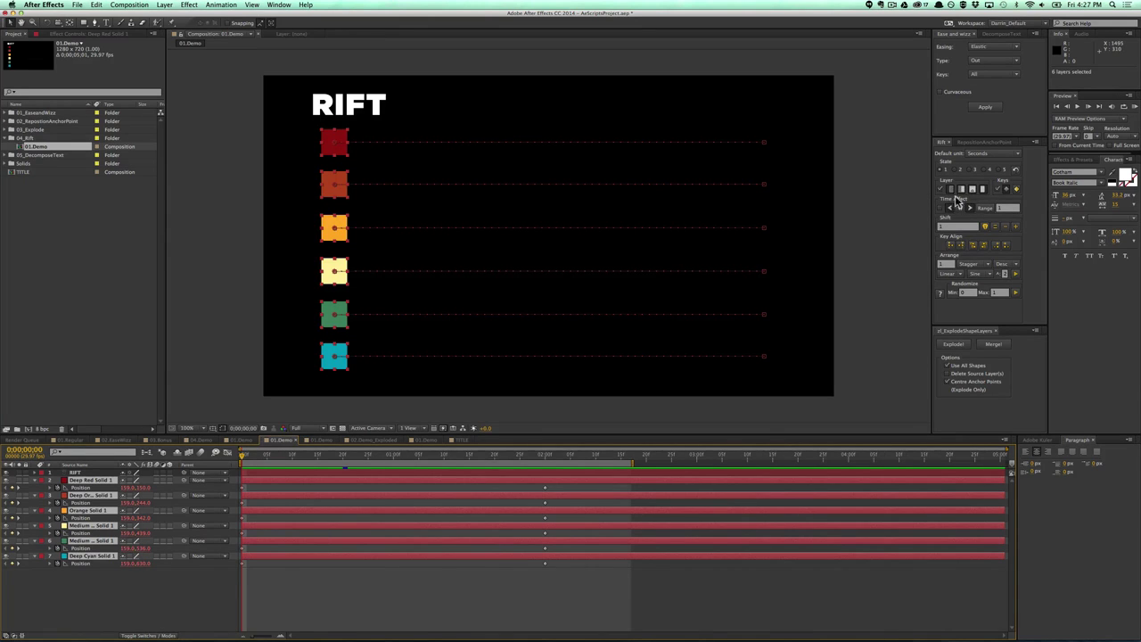
pyautogui.click(1016, 191)
# Set Rift's Arrange mode to Sequence with a 10-frame offset.
pyautogui.click(970, 266)
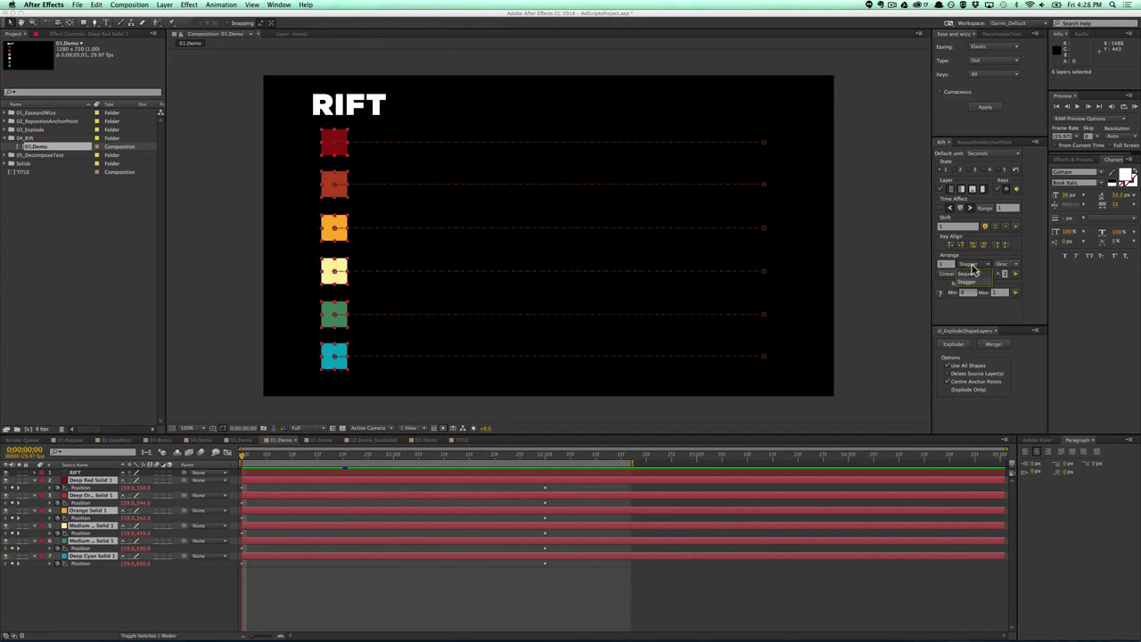
pyautogui.click(975, 275)
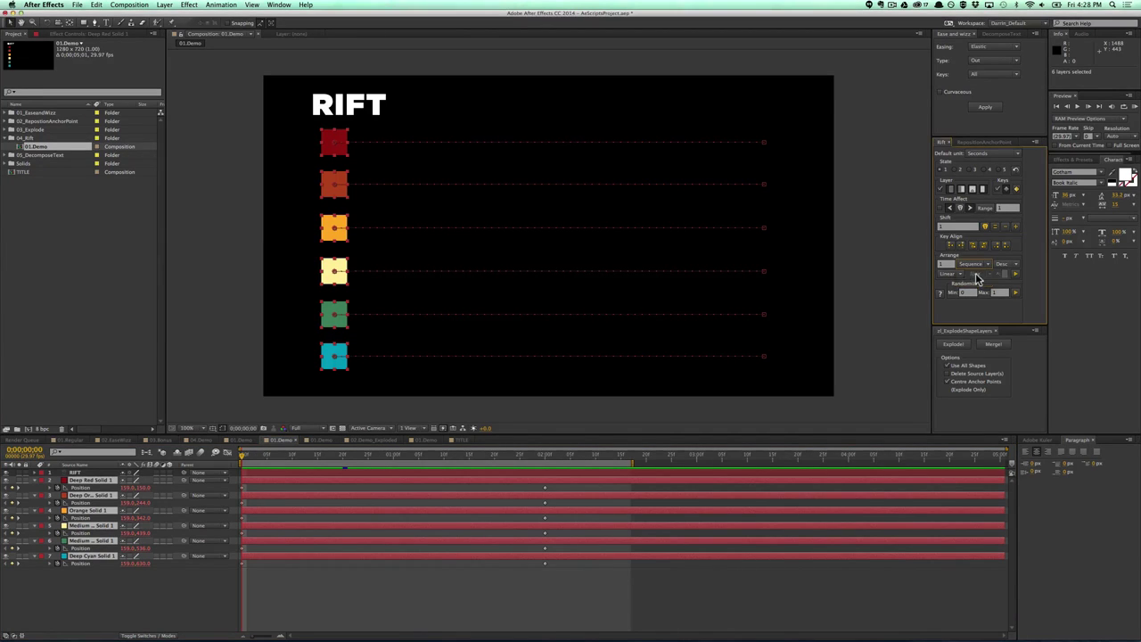
pyautogui.click(944, 266)
pyautogui.click(979, 153)
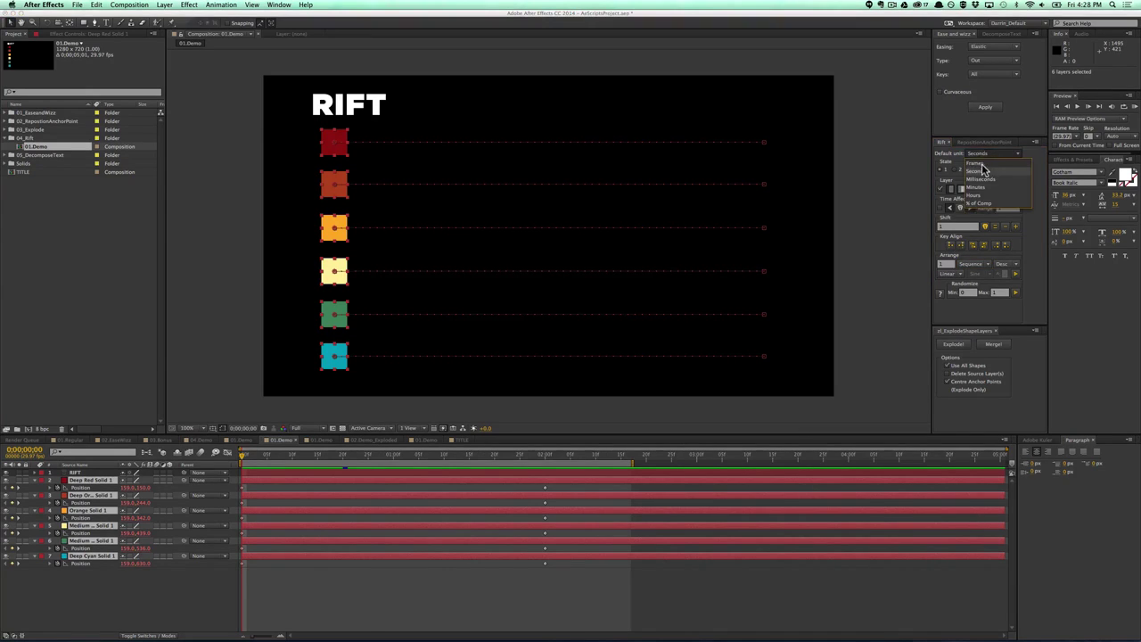
pyautogui.click(984, 167)
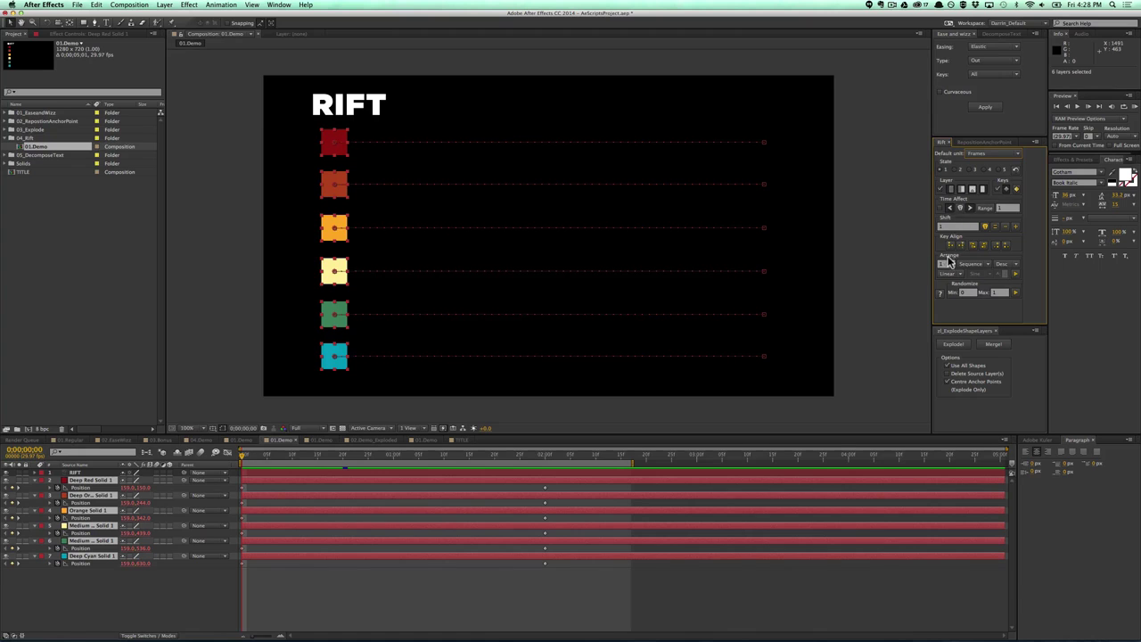
pyautogui.write('10')
# Choose In easing with a Quad curve and apply the arrangement.
pyautogui.click(952, 275)
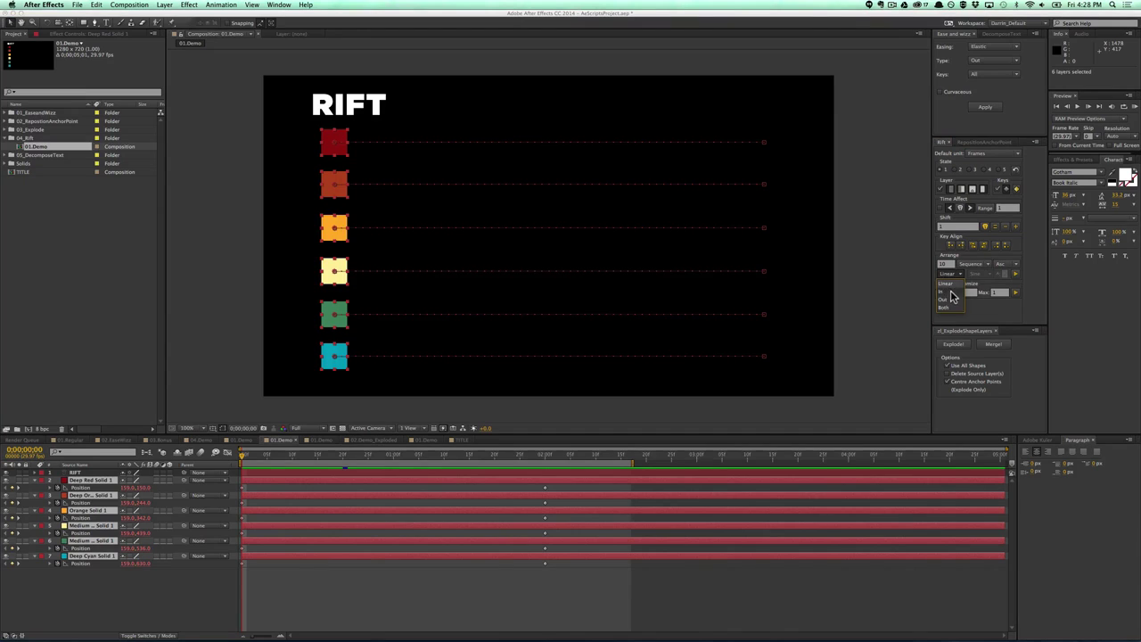
pyautogui.click(946, 296)
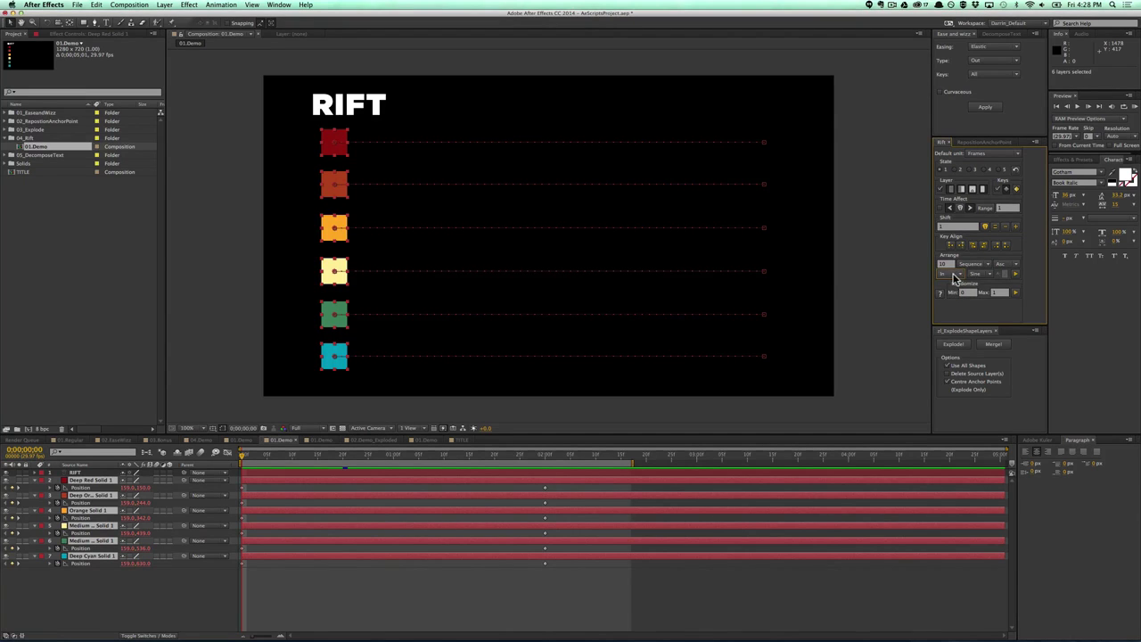
pyautogui.click(973, 276)
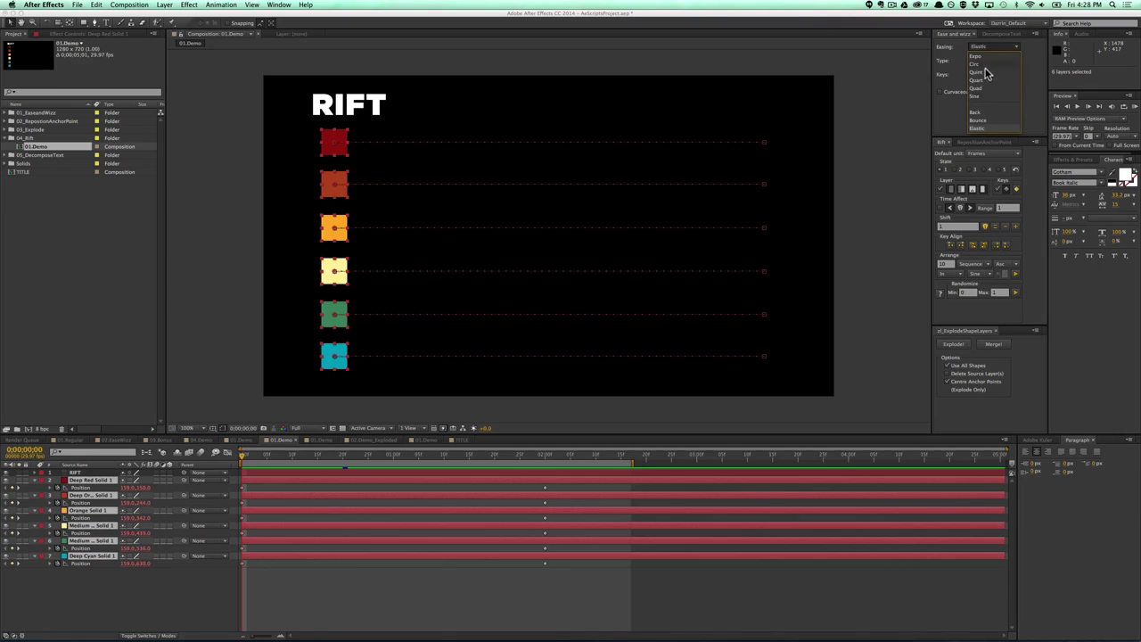
pyautogui.click(987, 280)
pyautogui.click(987, 277)
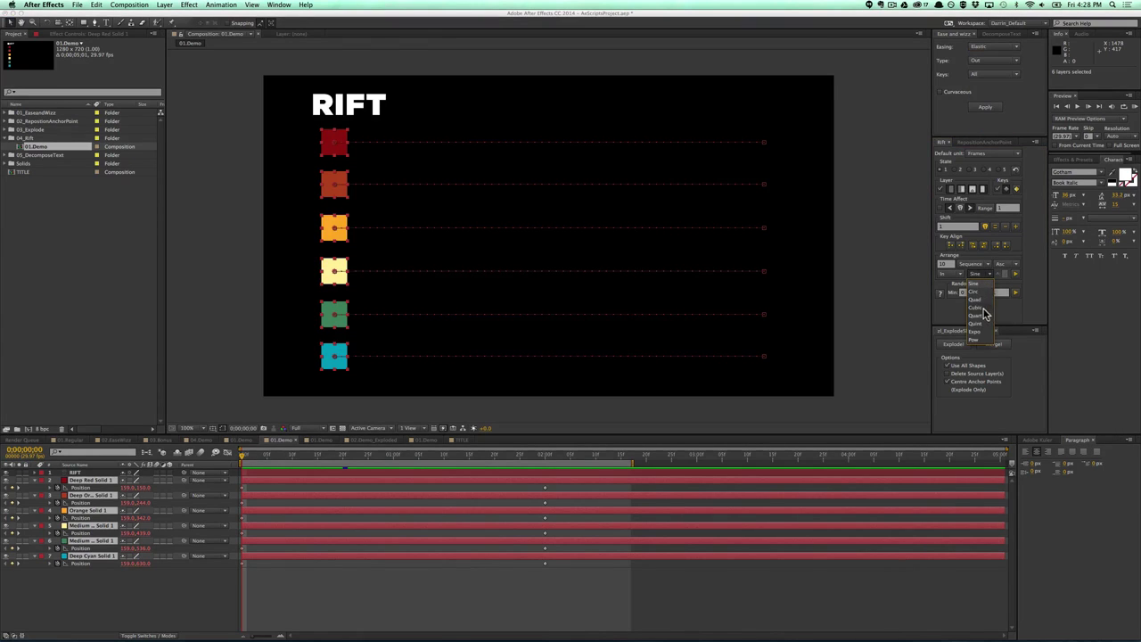
pyautogui.click(981, 300)
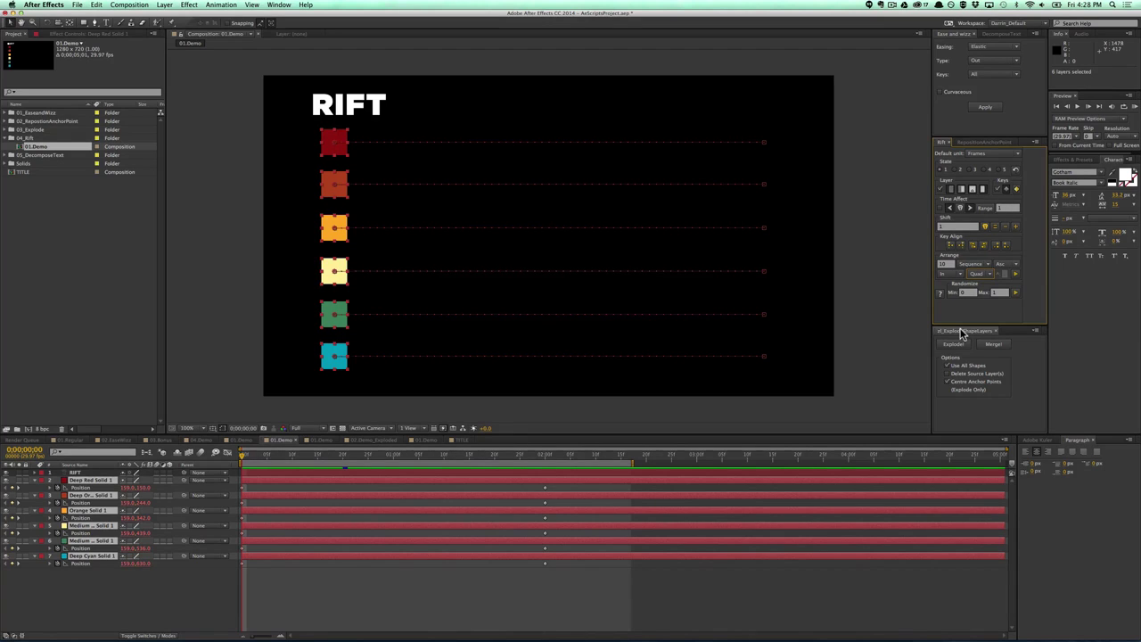
pyautogui.click(1017, 276)
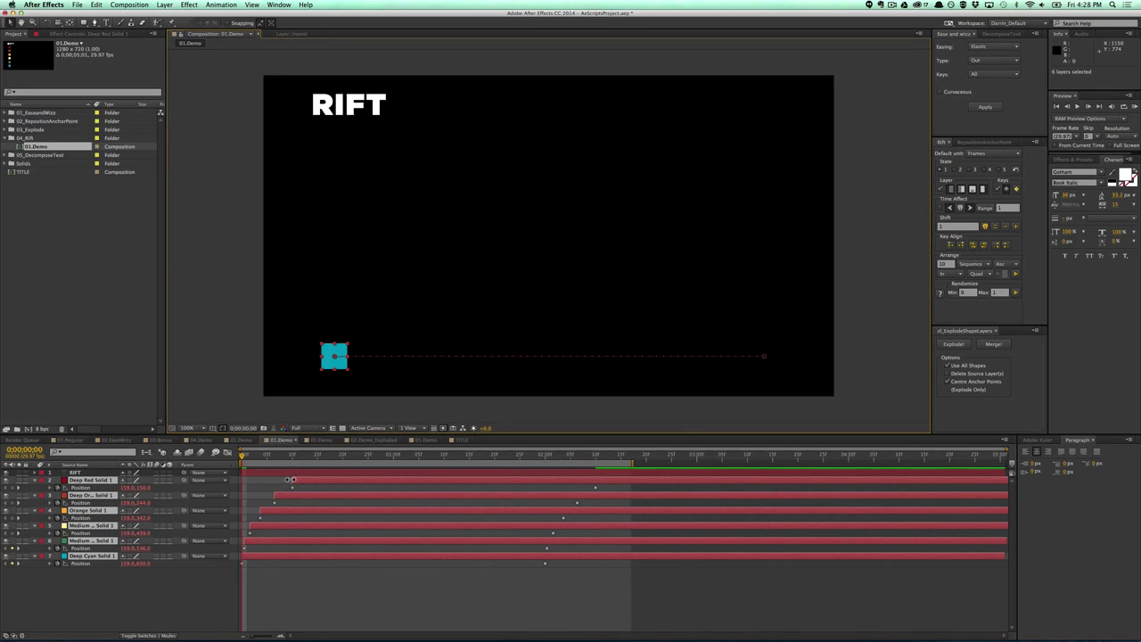
# RAM preview the staggered squares, then select all six solid layers.
pyautogui.click(282, 578)
pyautogui.press('KP_0')
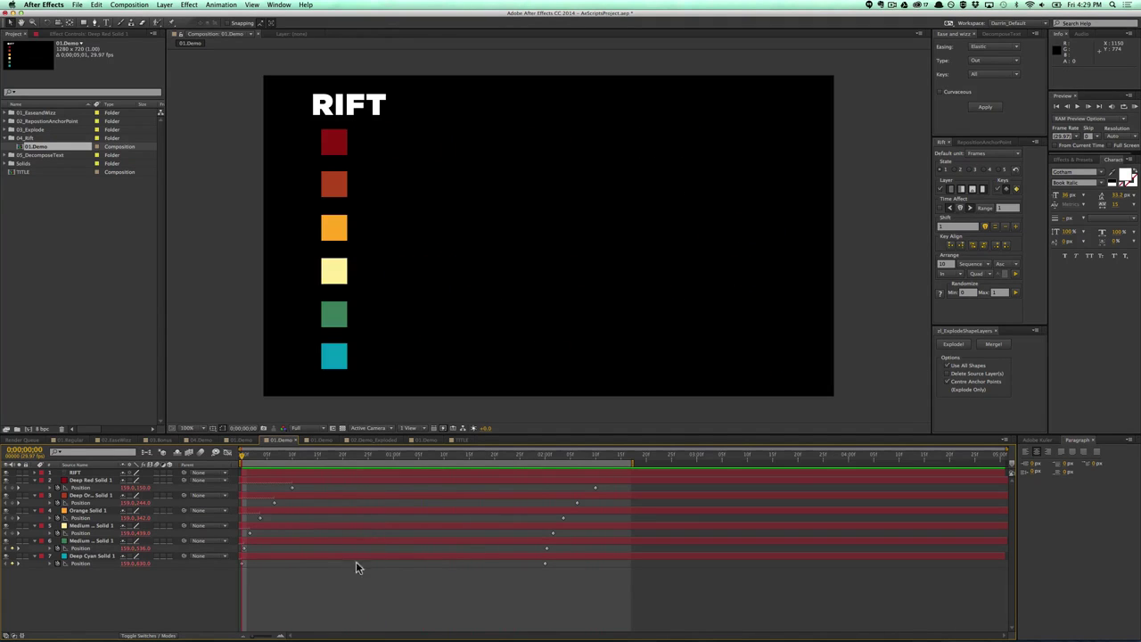
pyautogui.click(278, 551)
pyautogui.keyDown('shift'); pyautogui.click(308, 479); pyautogui.keyUp('shift')
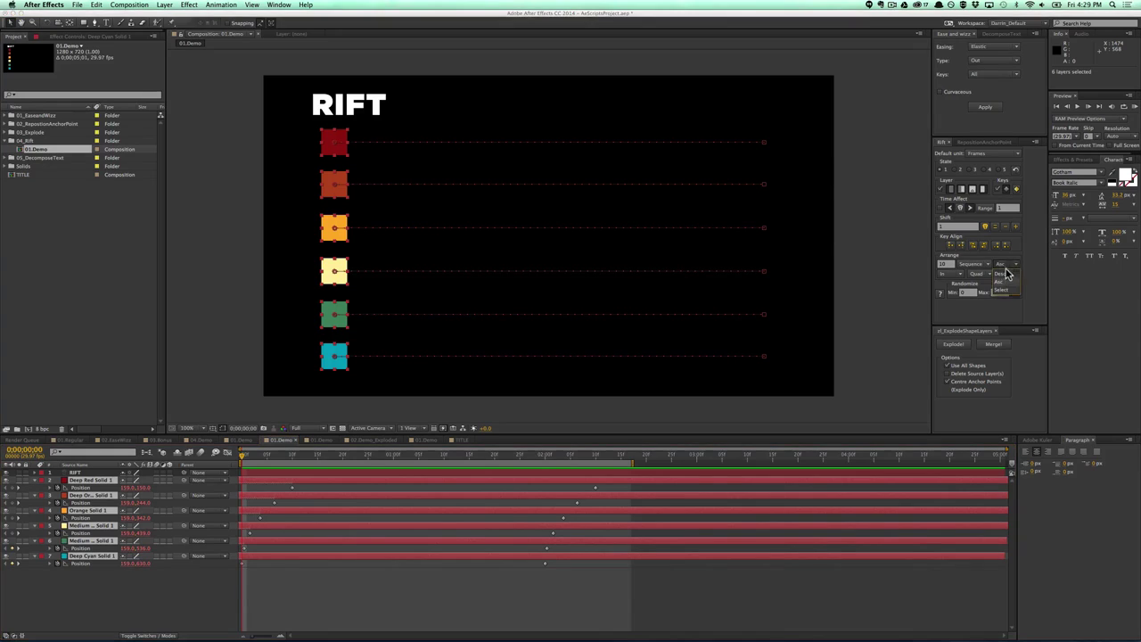
# Rerun Rift's arrangement in Descending order and preview the reversed timing.
pyautogui.click(1008, 269)
pyautogui.click(1001, 284)
pyautogui.click(1013, 274)
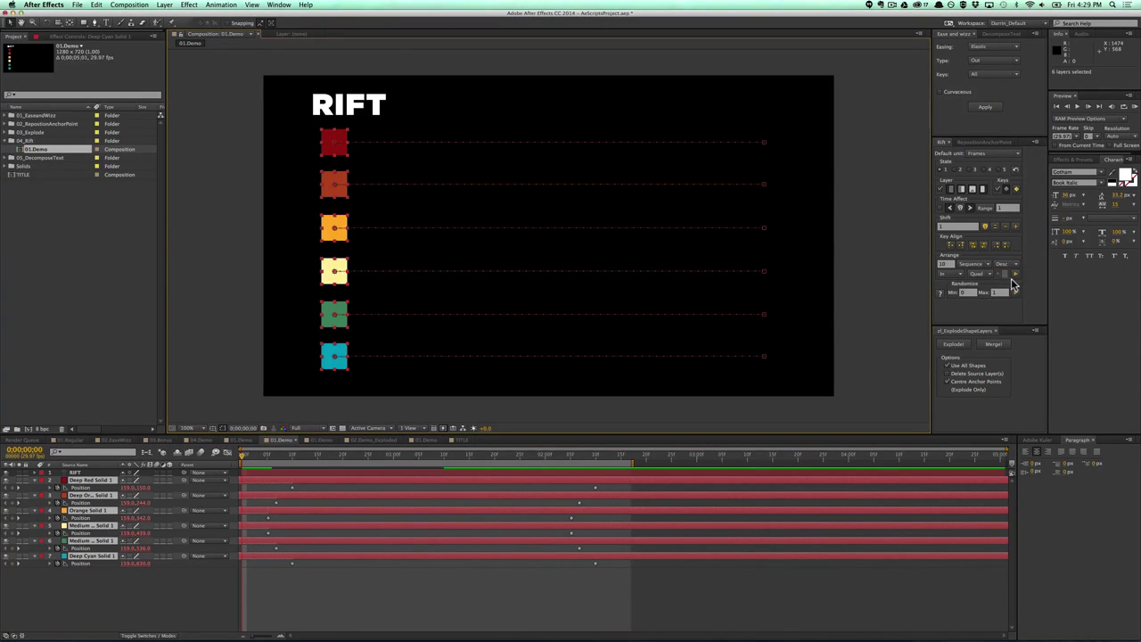
pyautogui.press('KP_0')
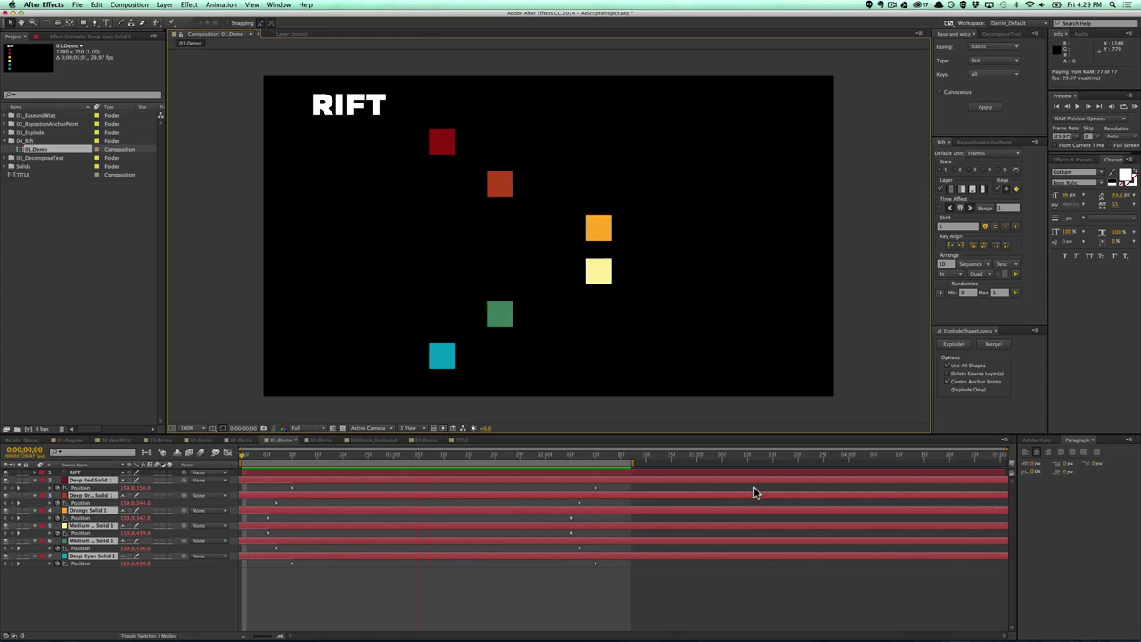
# Keep the In ease direction and apply Rift's Randomize with a maximum of 15 frames.
pyautogui.click(1004, 264)
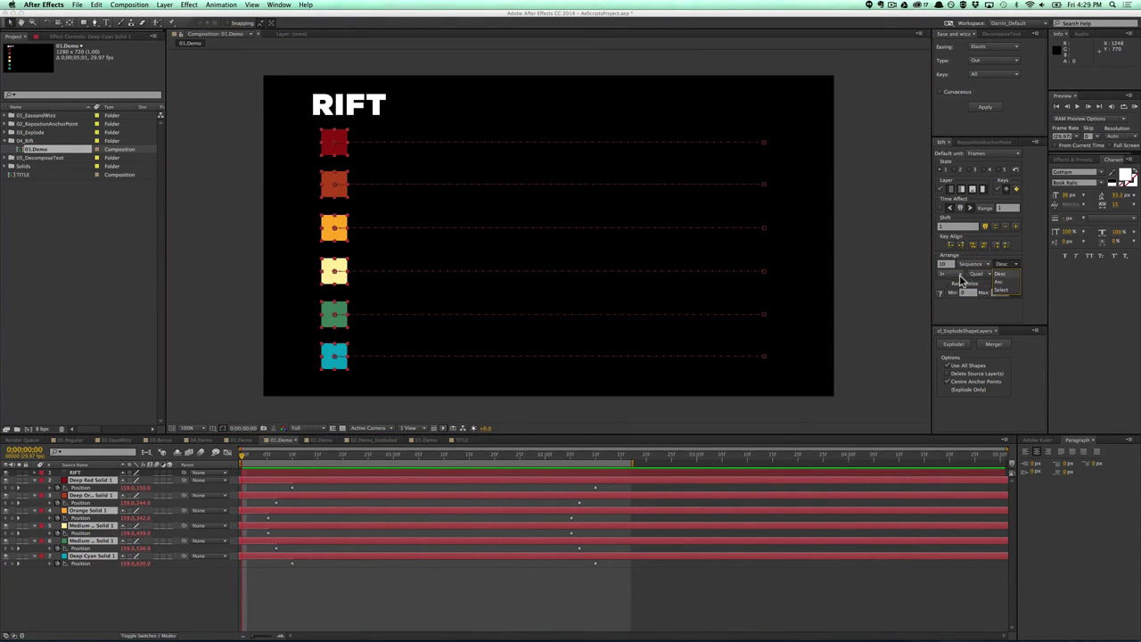
pyautogui.click(957, 275)
pyautogui.click(970, 304)
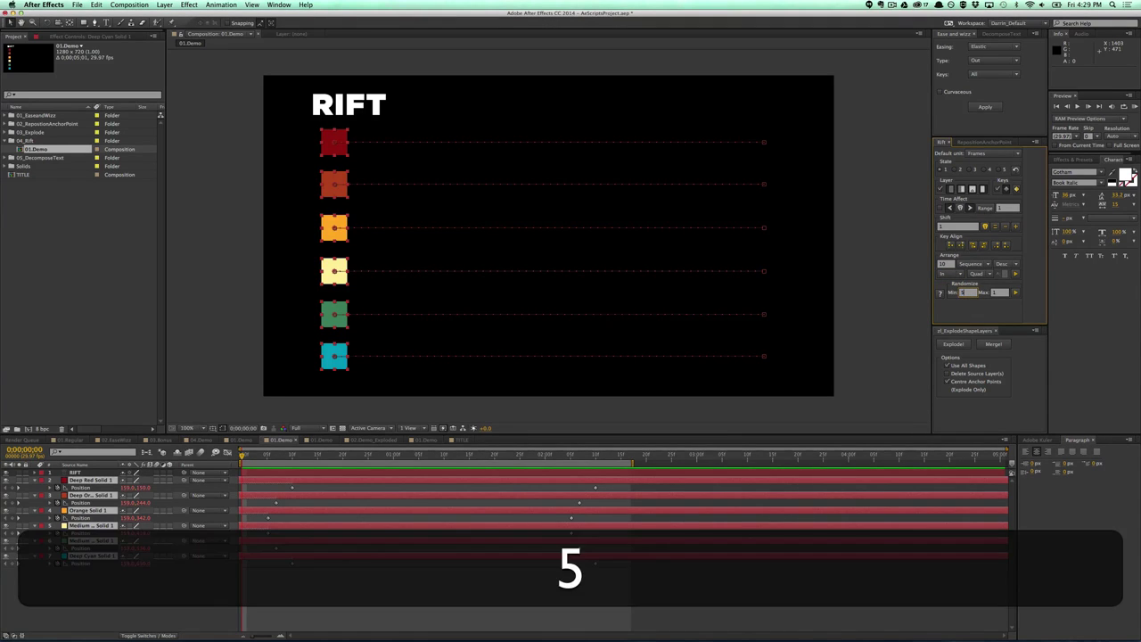
pyautogui.click(997, 292)
pyautogui.write('5')
pyautogui.click(1016, 293)
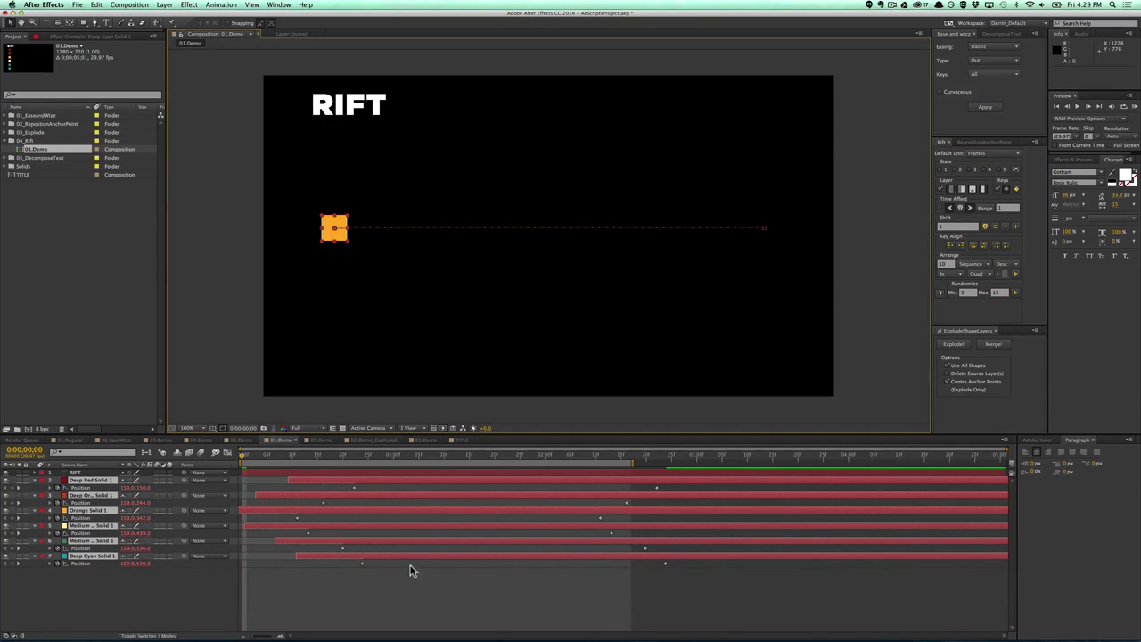
# RAM preview the scattered animation, then reselect all six solid layers.
pyautogui.press('0')
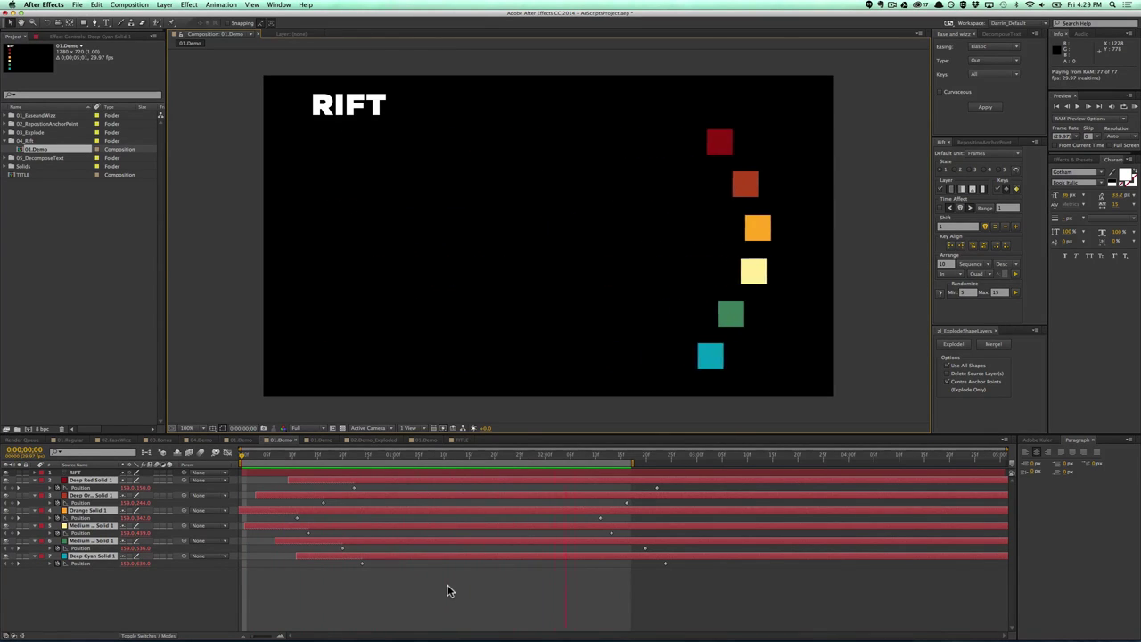
pyautogui.press('0')
pyautogui.click(370, 584)
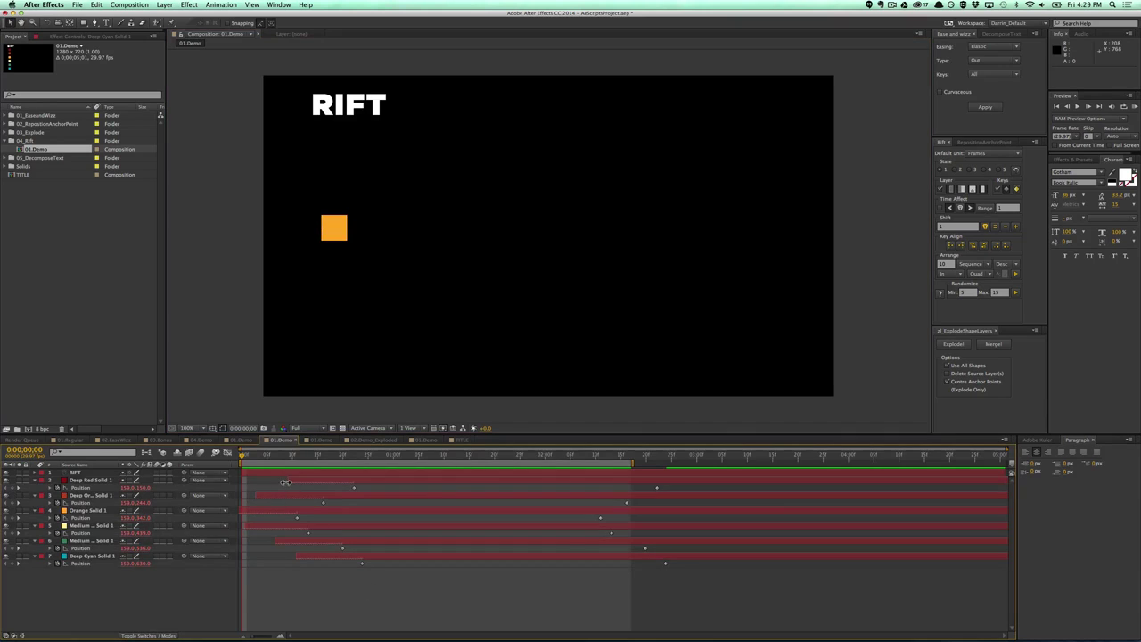
pyautogui.click(304, 484)
pyautogui.keyDown('shift'); pyautogui.click(296, 500); pyautogui.keyUp('shift')
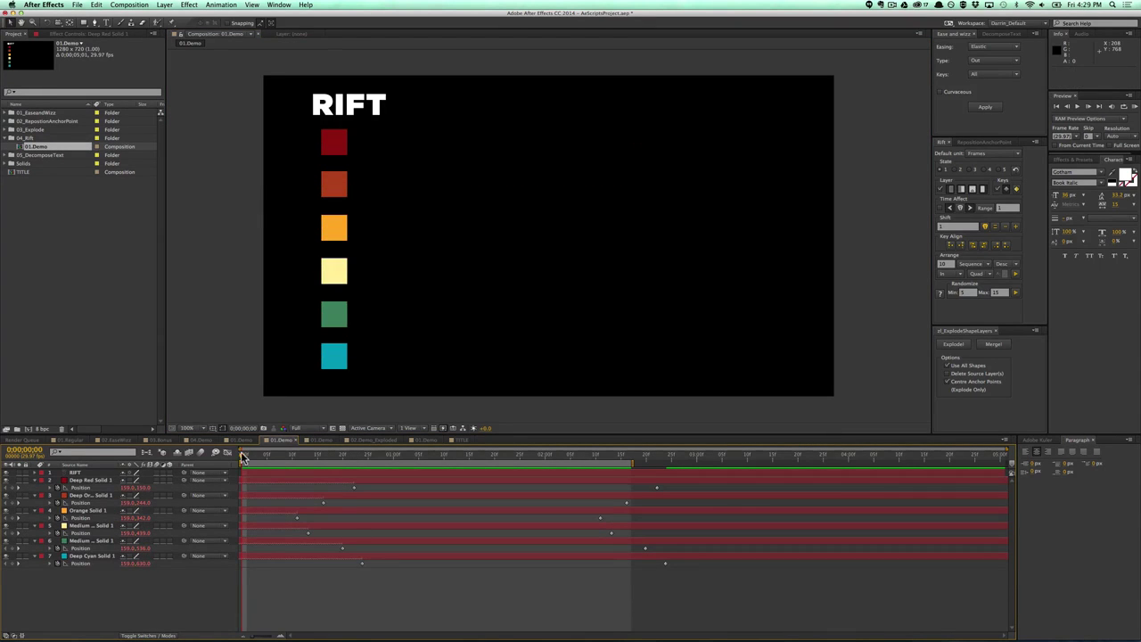
# Scrub the time indicator forward to watch the squares spread out.
pyautogui.moveTo(243, 457); pyautogui.dragTo(612, 481)
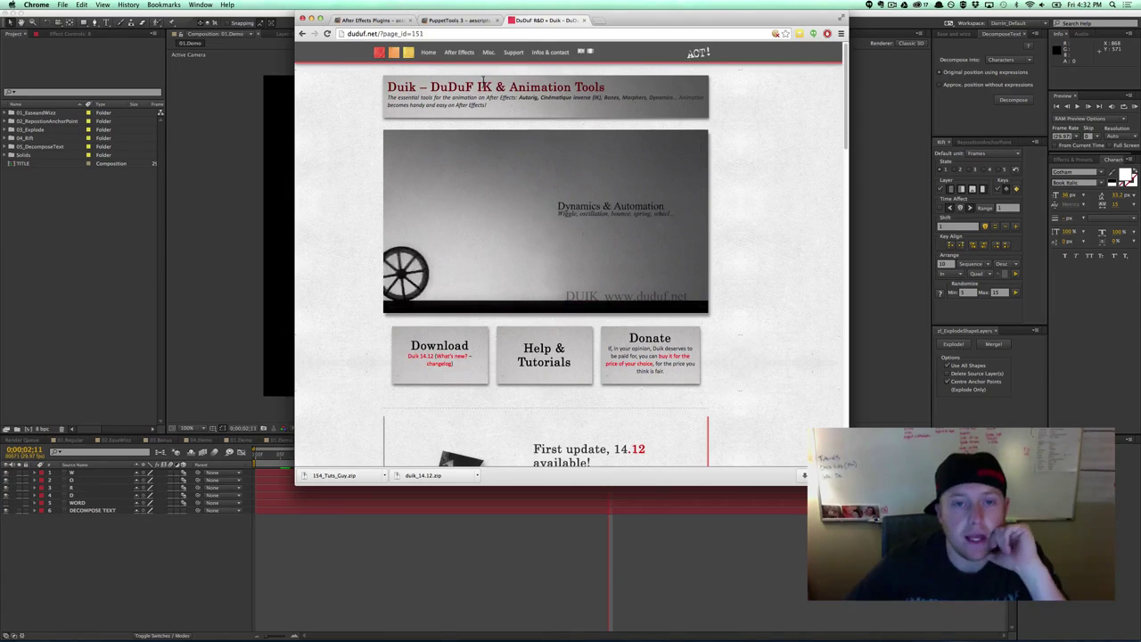
# Bring up the PuppetTools 3 product page on aescripts.
pyautogui.moveTo(450, 62)
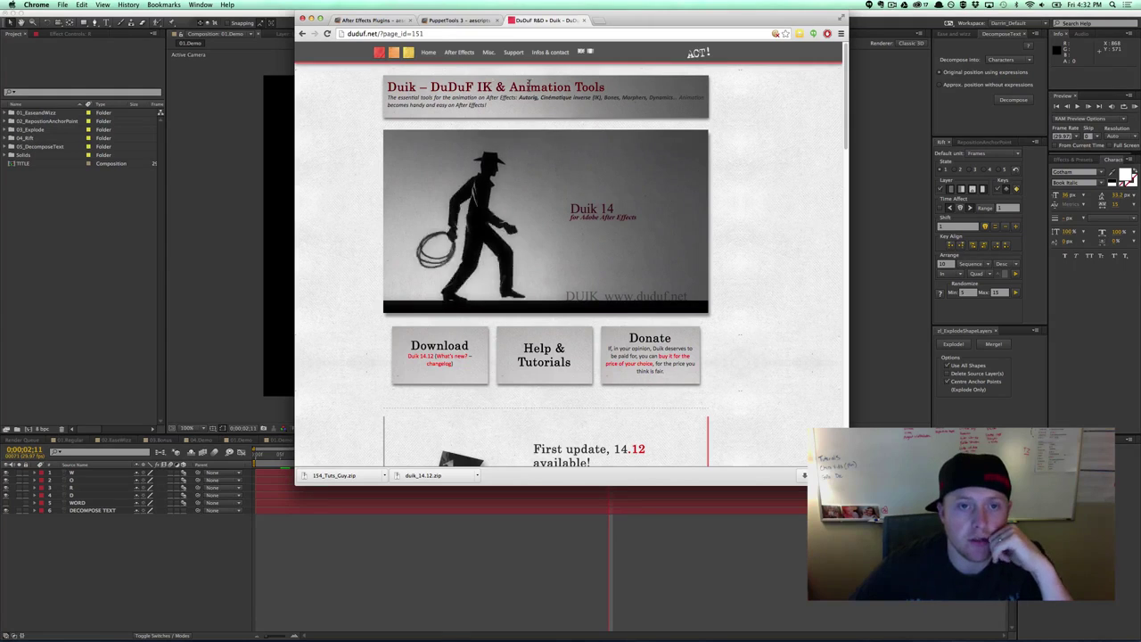
pyautogui.click(449, 21)
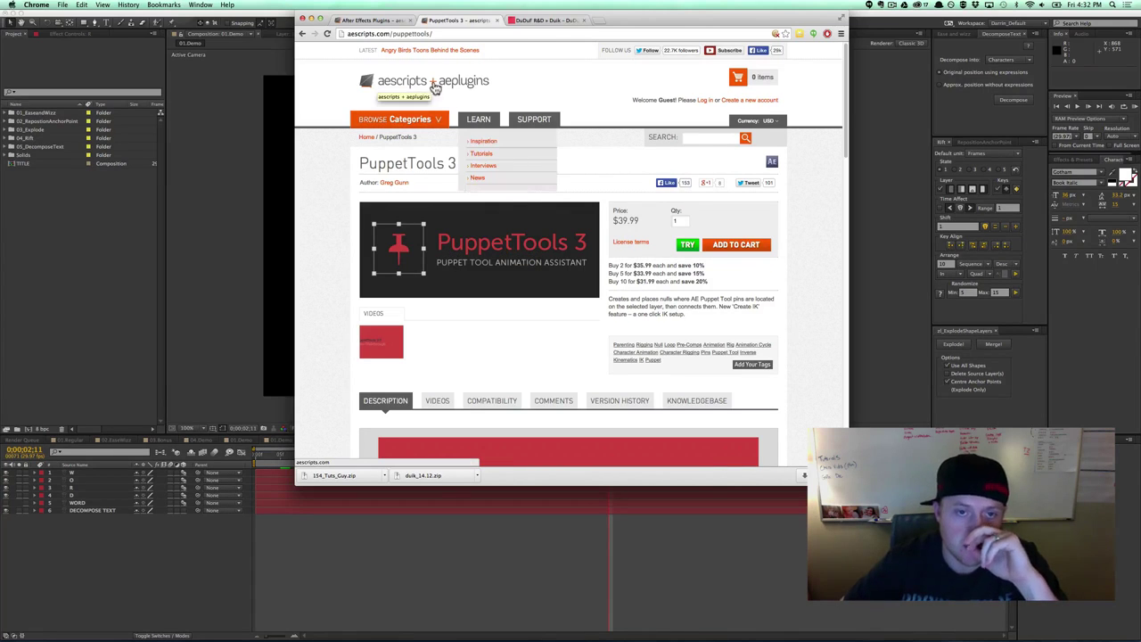
# Show the aescripts + aeplugins home page and scroll to its featured plugins grid.
pyautogui.click(369, 24)
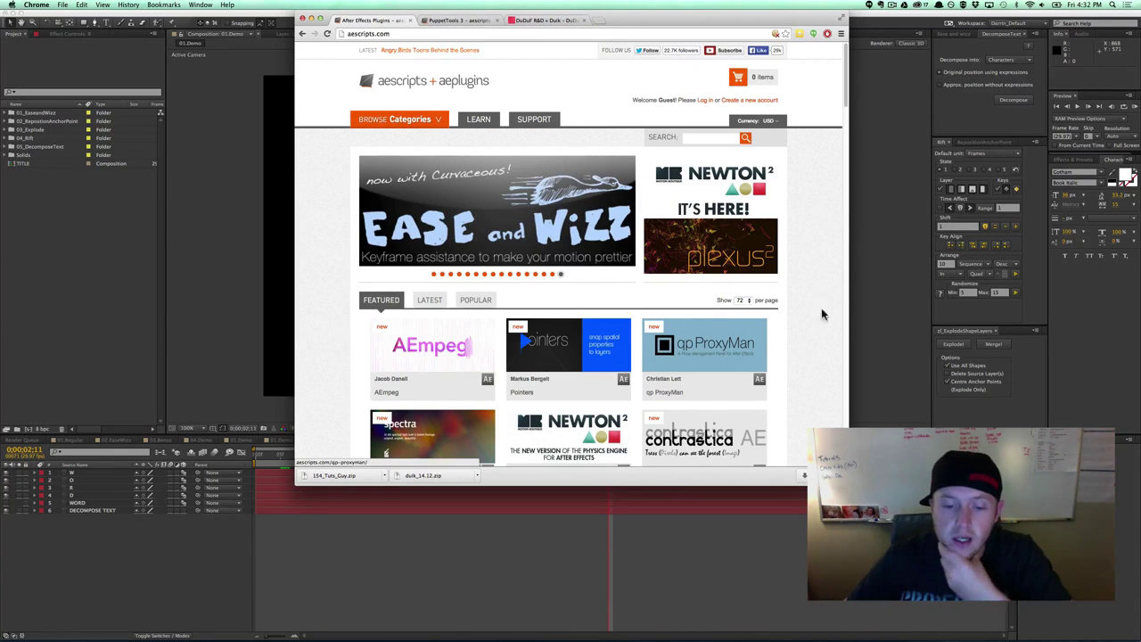
pyautogui.moveTo(846, 96)
pyautogui.mouseDown()
pyautogui.moveTo(830, 245)
pyautogui.moveTo(843, 273)
pyautogui.moveTo(828, 346)
pyautogui.moveTo(858, 380)
pyautogui.moveTo(847, 426)
pyautogui.moveTo(845, 118)
pyautogui.moveTo(820, 24)
pyautogui.mouseUp()
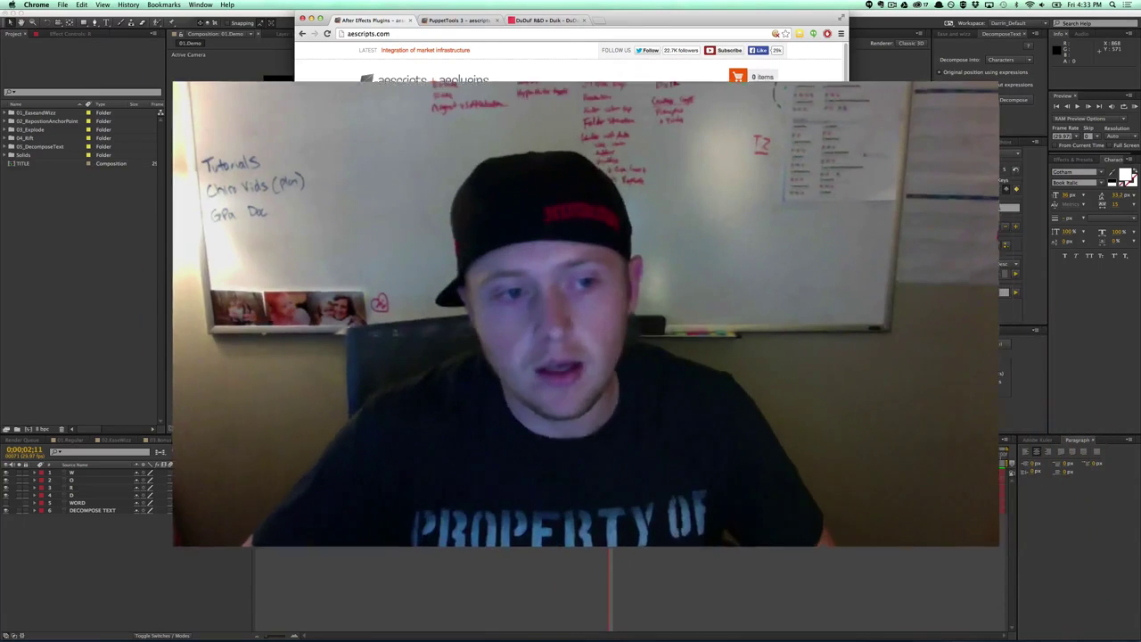
# Return to After Effects with the AeScriptsProject file in front.
pyautogui.click(186, 217)
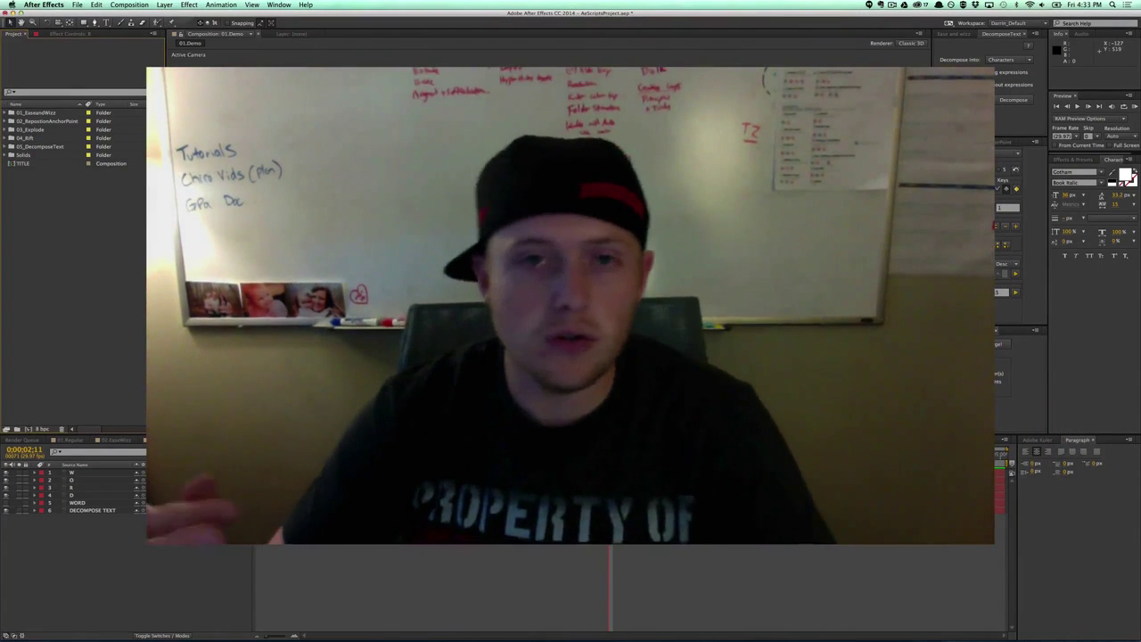